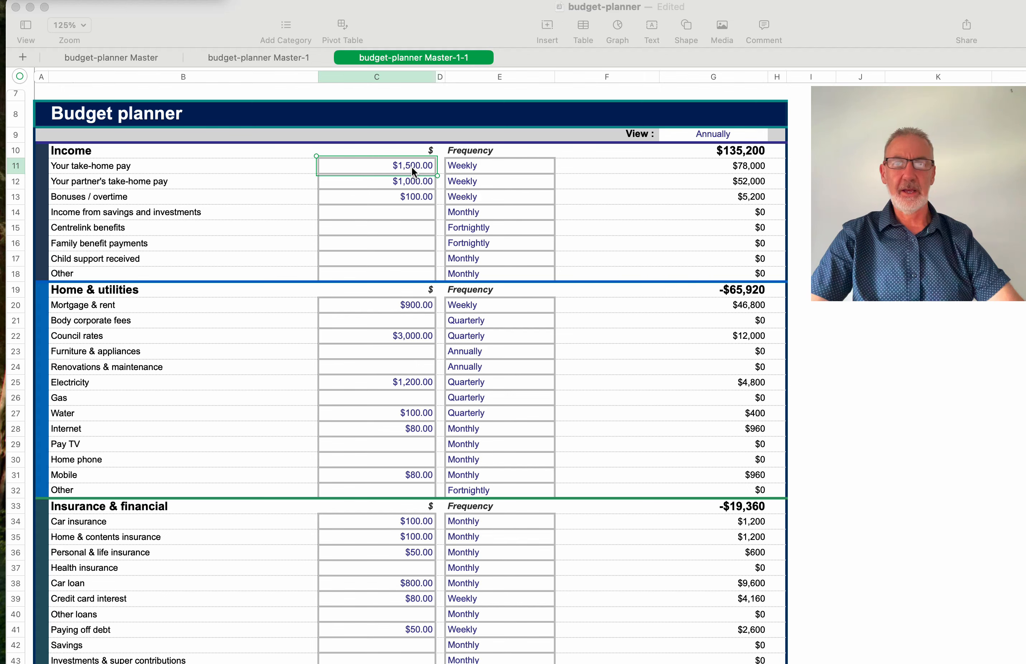
- Switch the take-home pay frequency in E11 from Weekly to Fortnightly, cutting annual income to $96,200
scroll(412, 166, "down", 5)
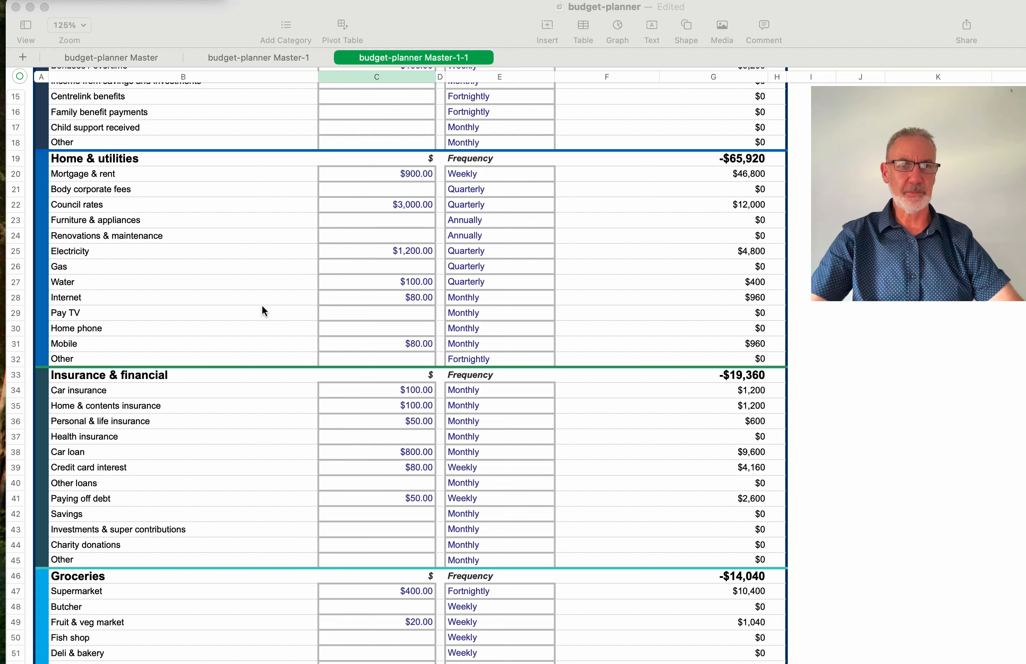
scroll(262, 306, "down", 8)
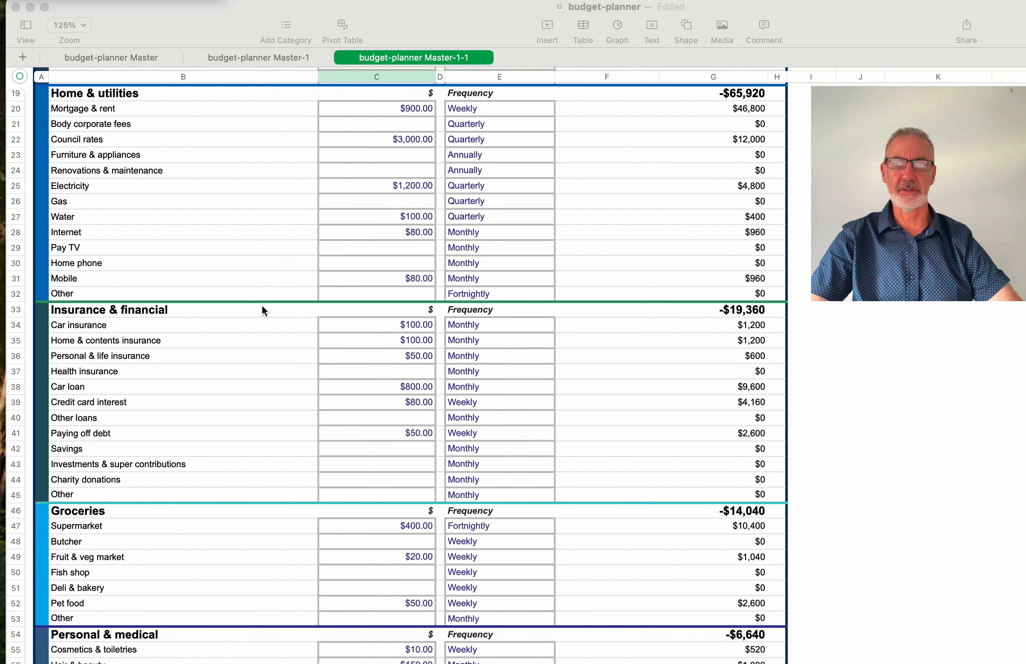
scroll(263, 306, "down", 7)
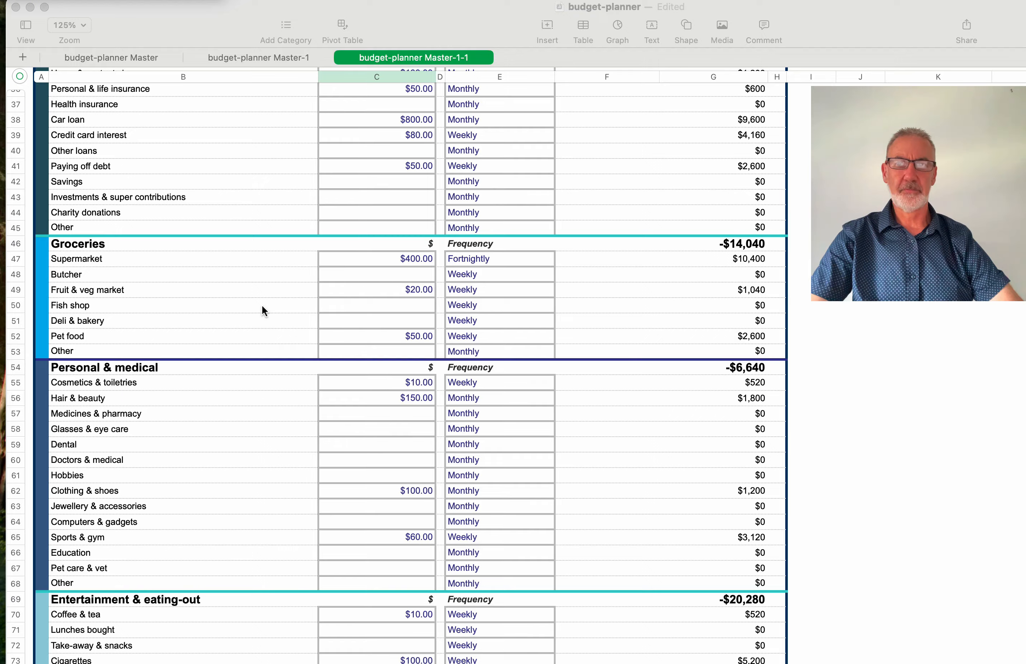
scroll(262, 306, "down", 7)
scroll(263, 305, "down", 1)
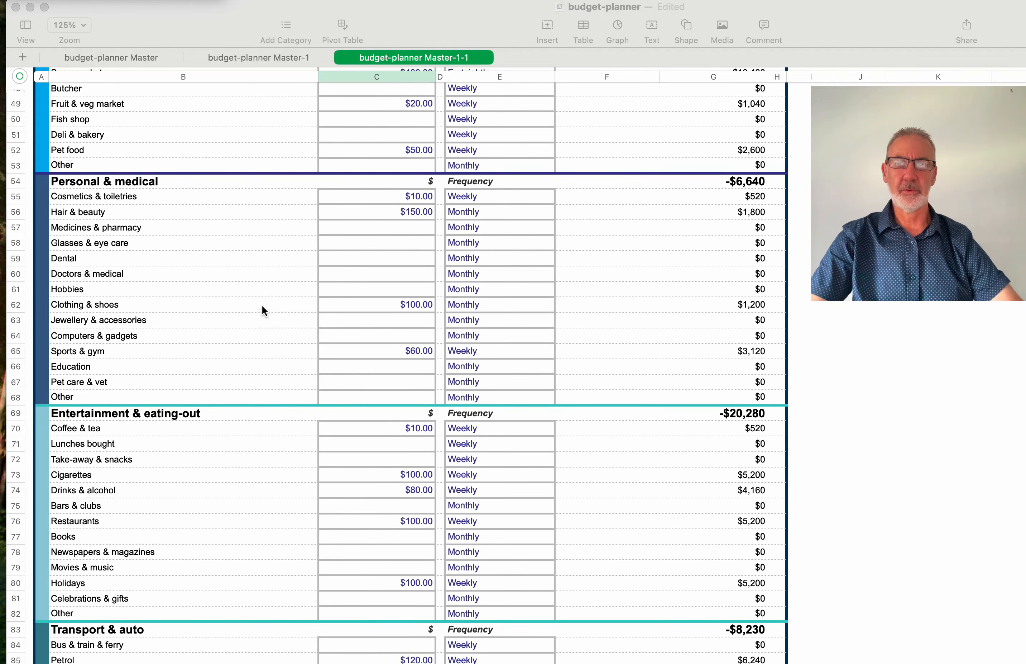
scroll(262, 309, "down", 10)
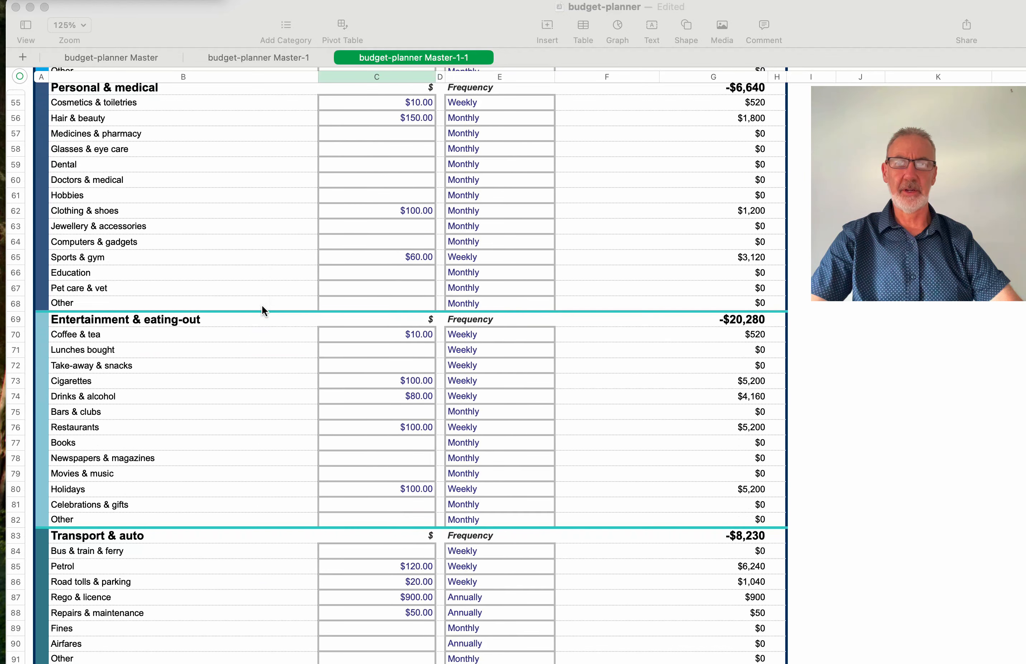
scroll(262, 306, "down", 5)
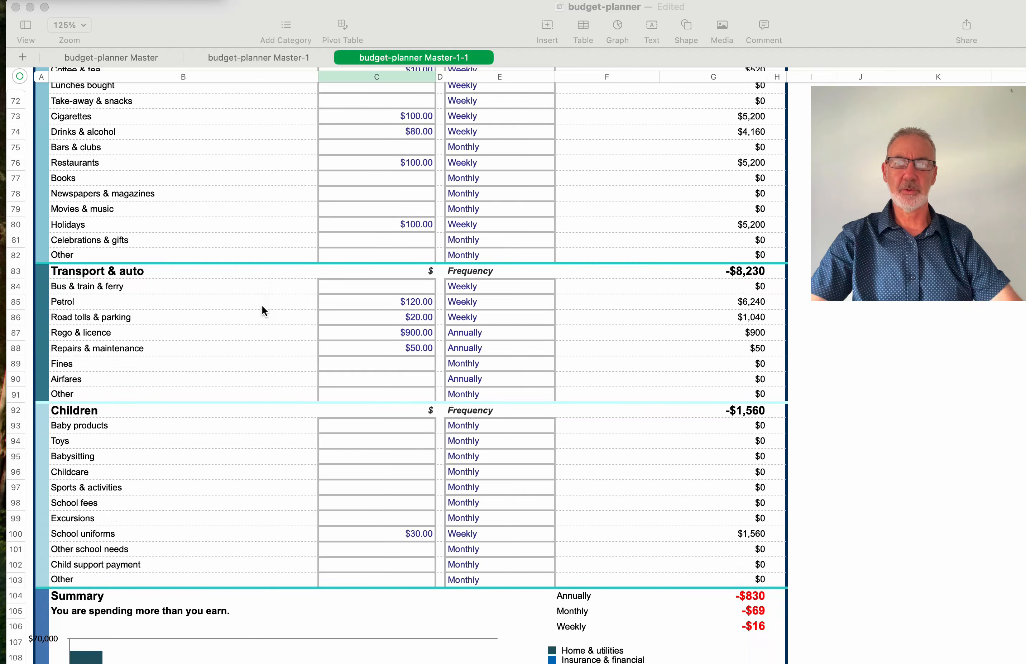
scroll(263, 309, "down", 7)
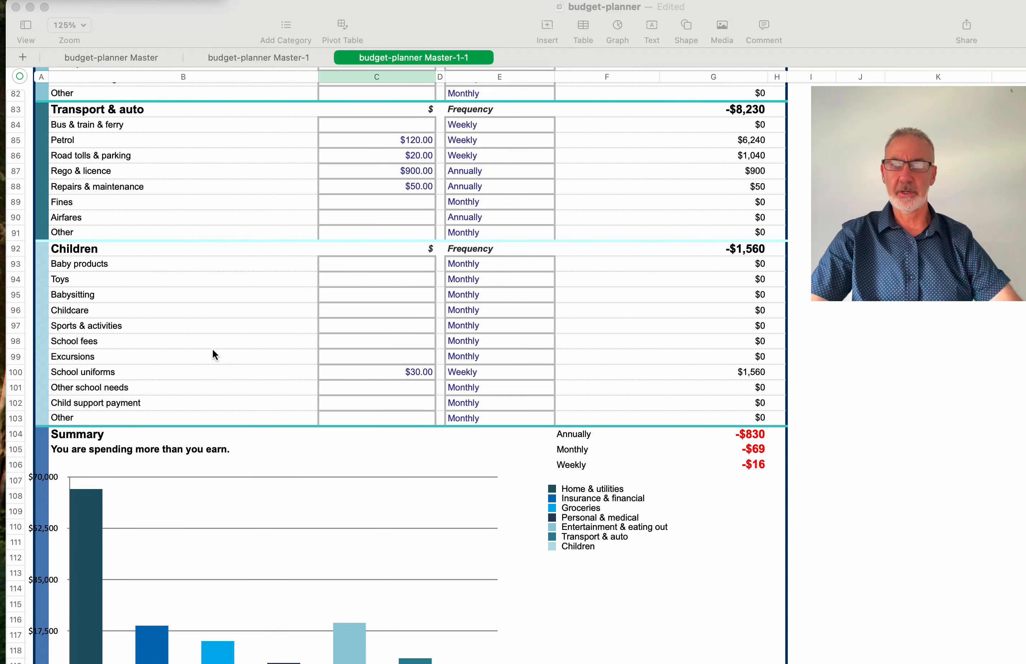
scroll(212, 314, "up", 10)
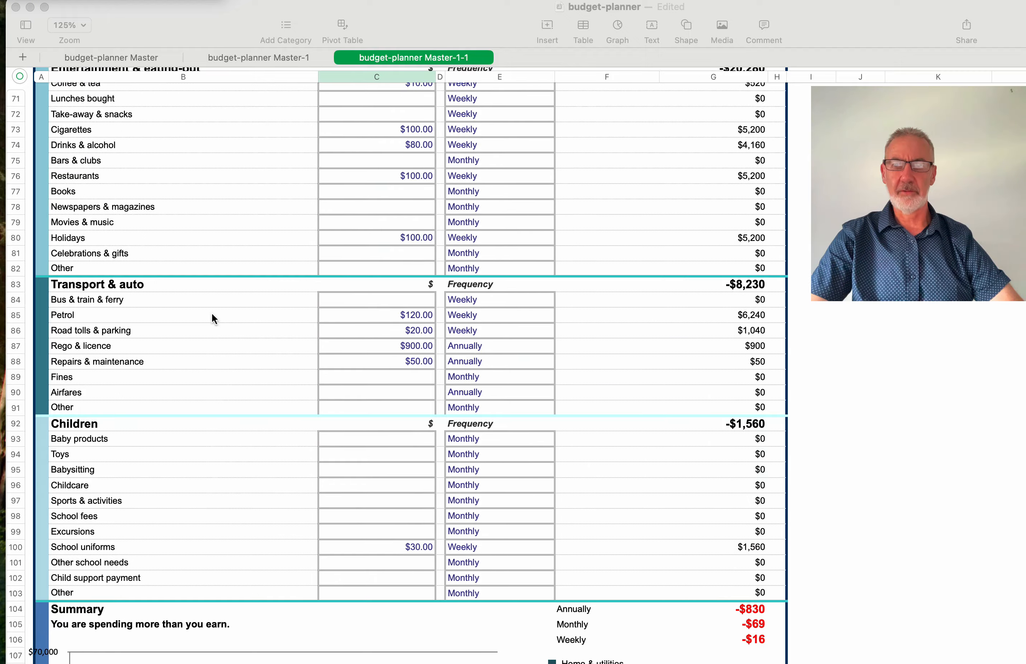
scroll(212, 313, "up", 15)
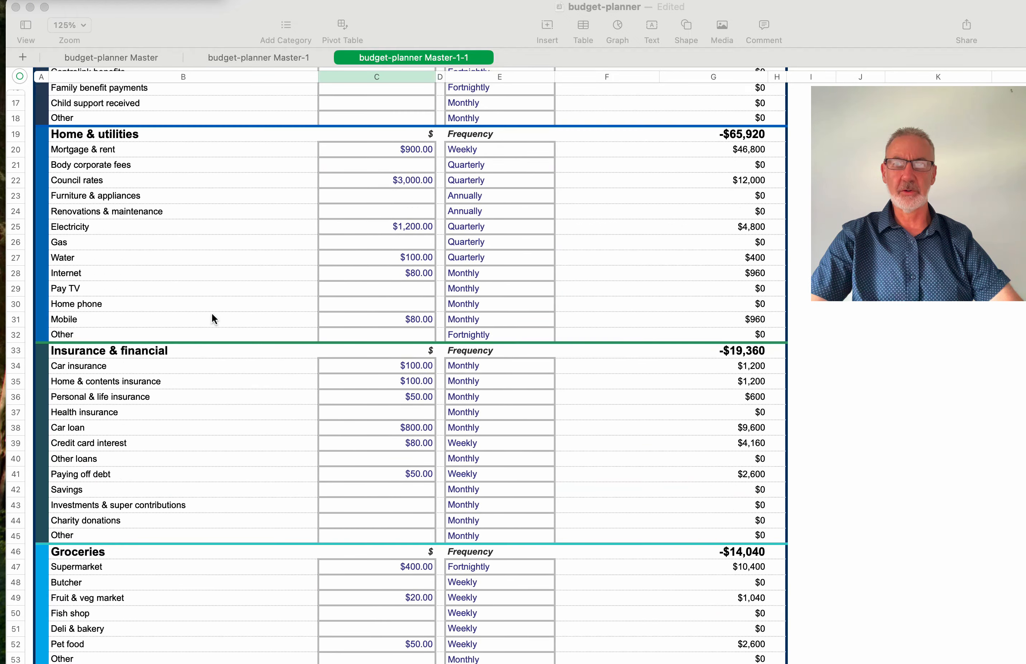
scroll(213, 314, "up", 3)
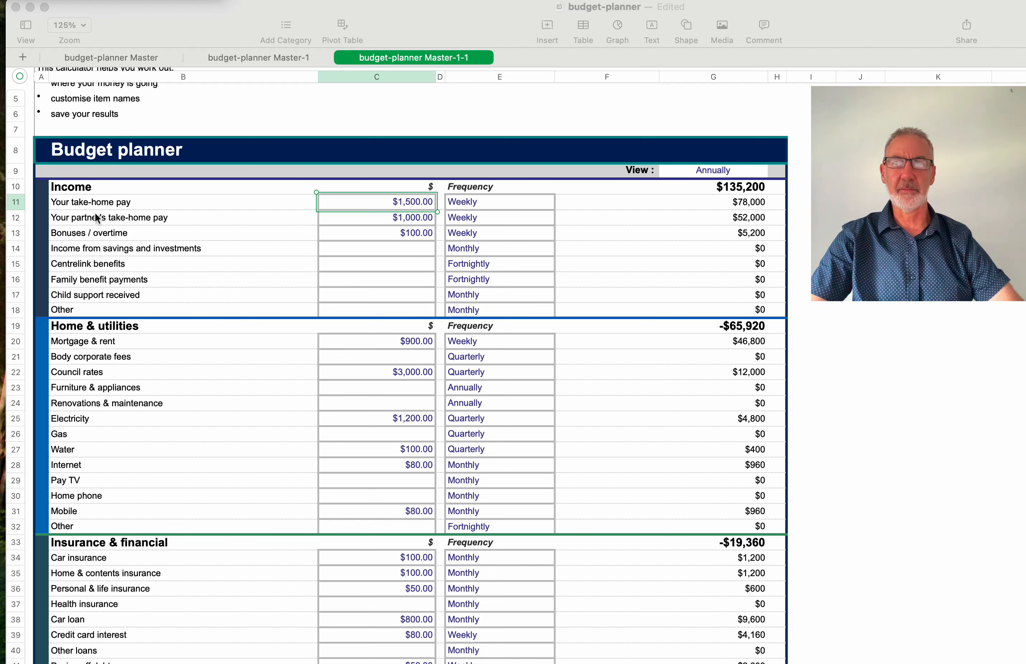
left_click(400, 202)
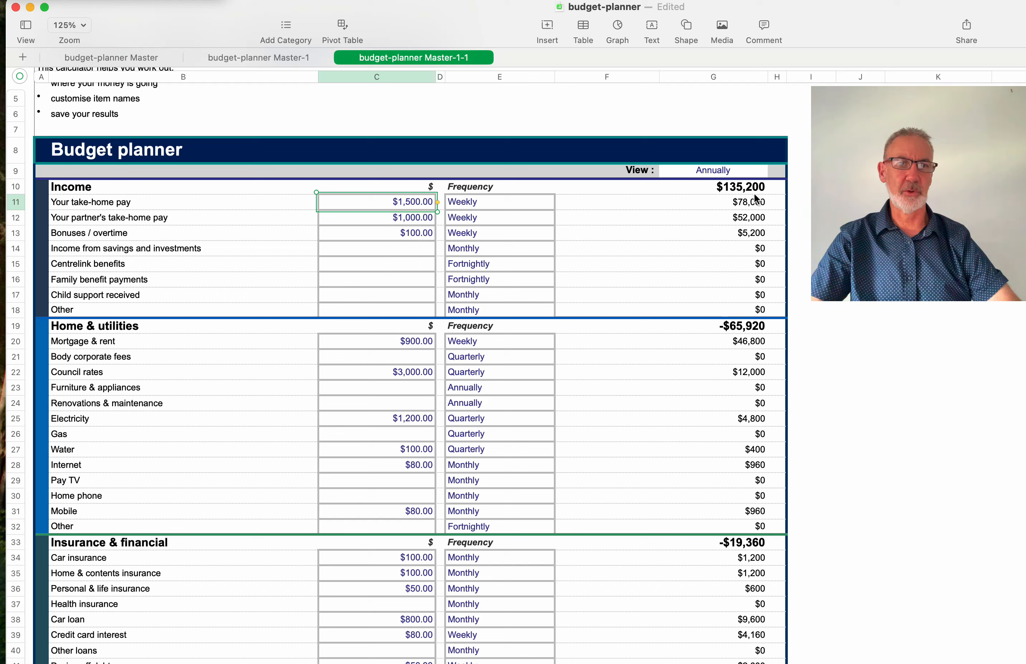
left_click(477, 202)
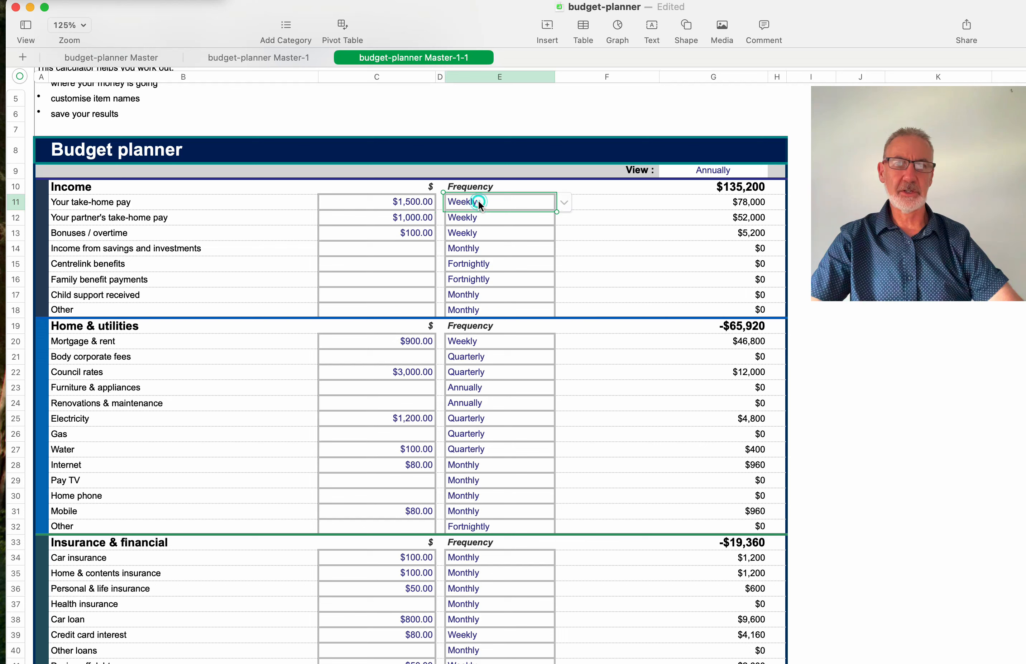
left_click(565, 202)
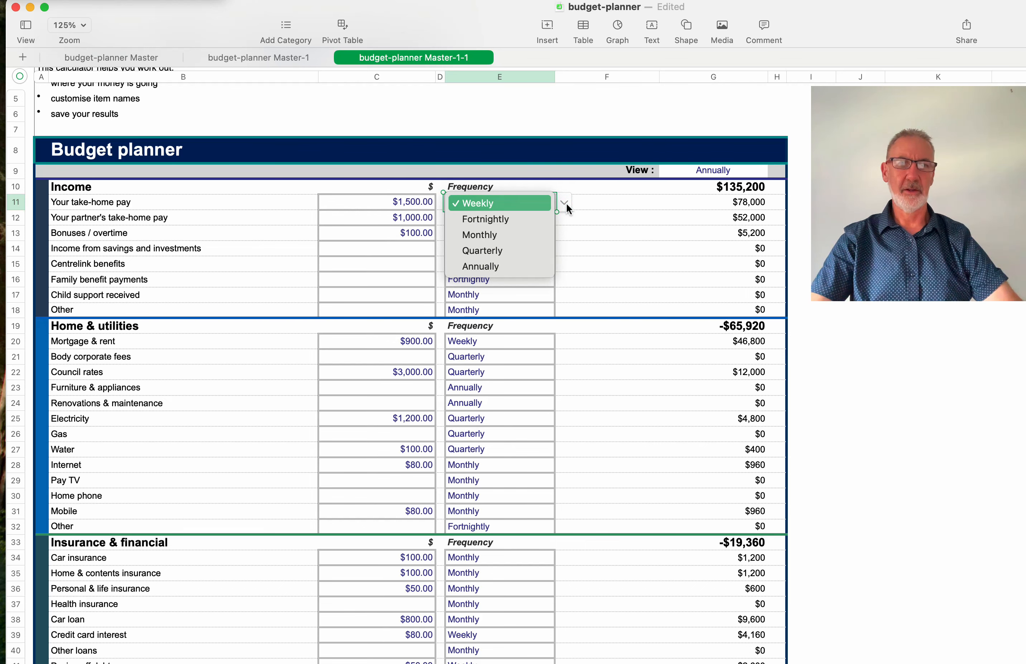
left_click(503, 219)
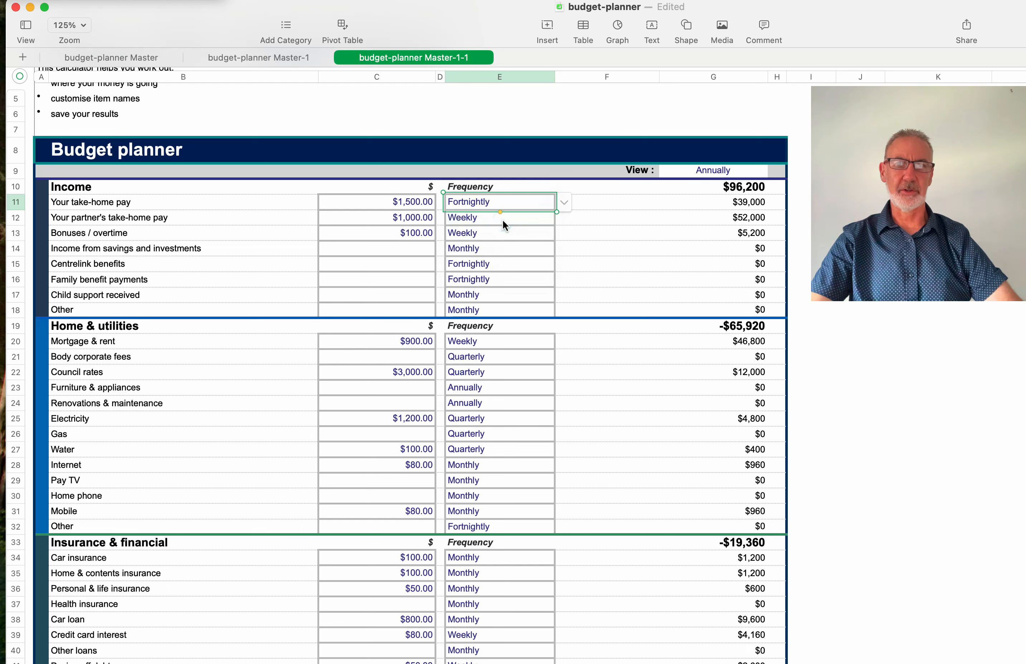
left_click(423, 201)
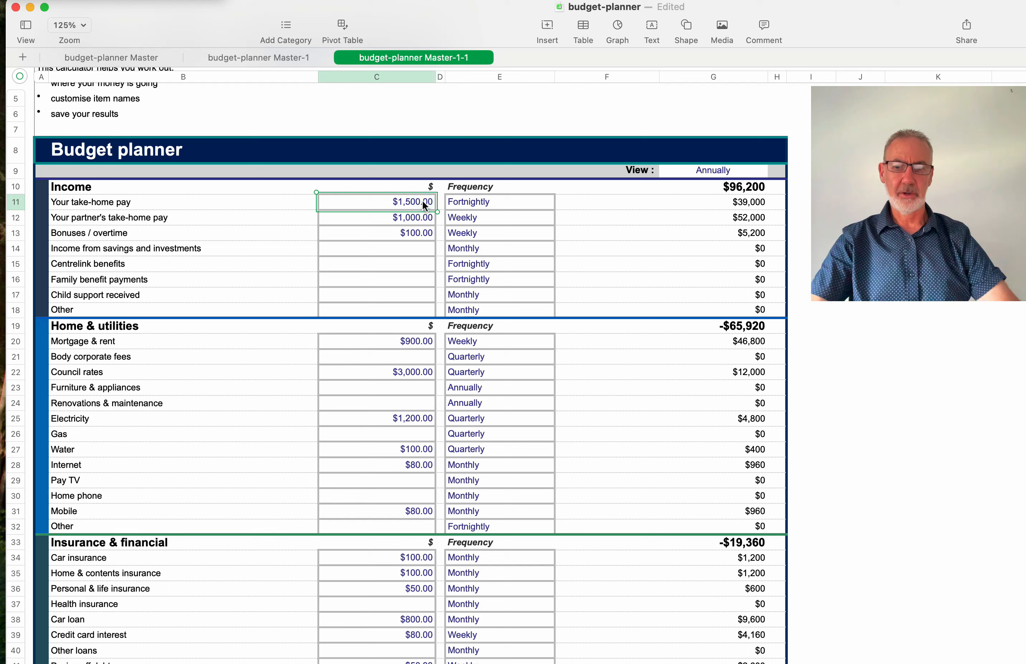
- Replace the take-home pay amount in C11 with 3000, giving $3,000.00 fortnightly ($78,000 a year)
double_click(422, 200)
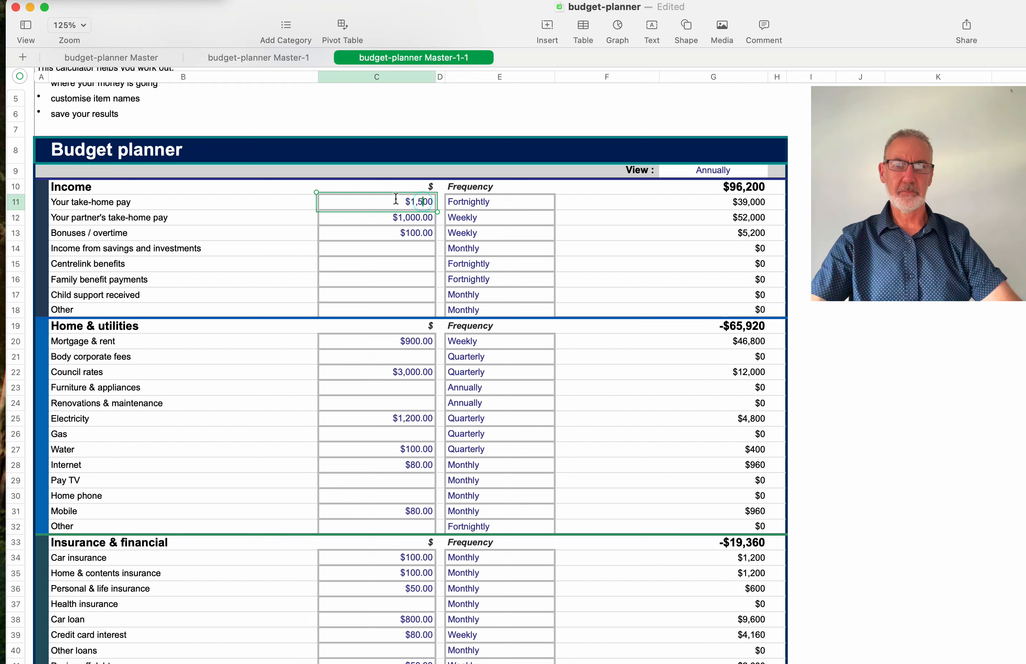
left_click_drag(396, 199, 438, 198)
type("3000")
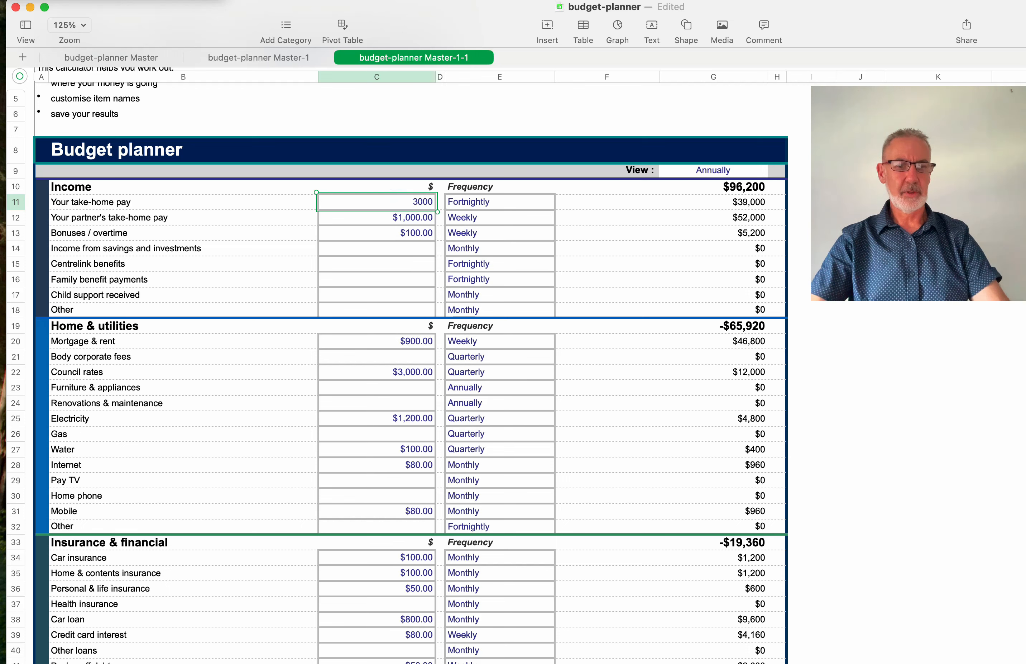
key("Return")
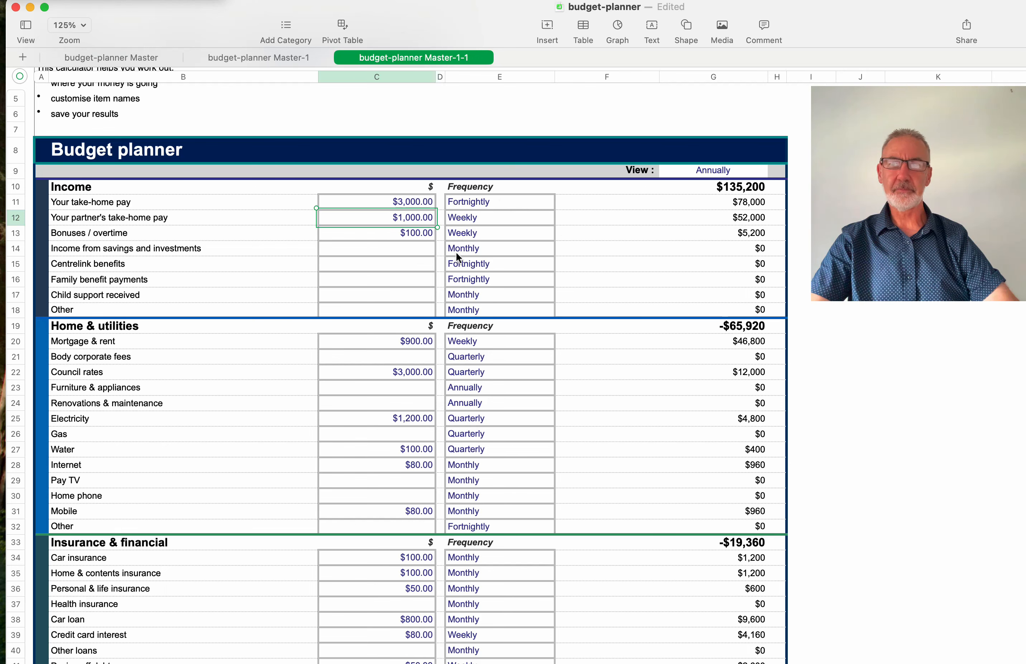
- Replace the Centrelink benefits label in B15 with 'Online Income'
scroll(441, 288, "down", 5)
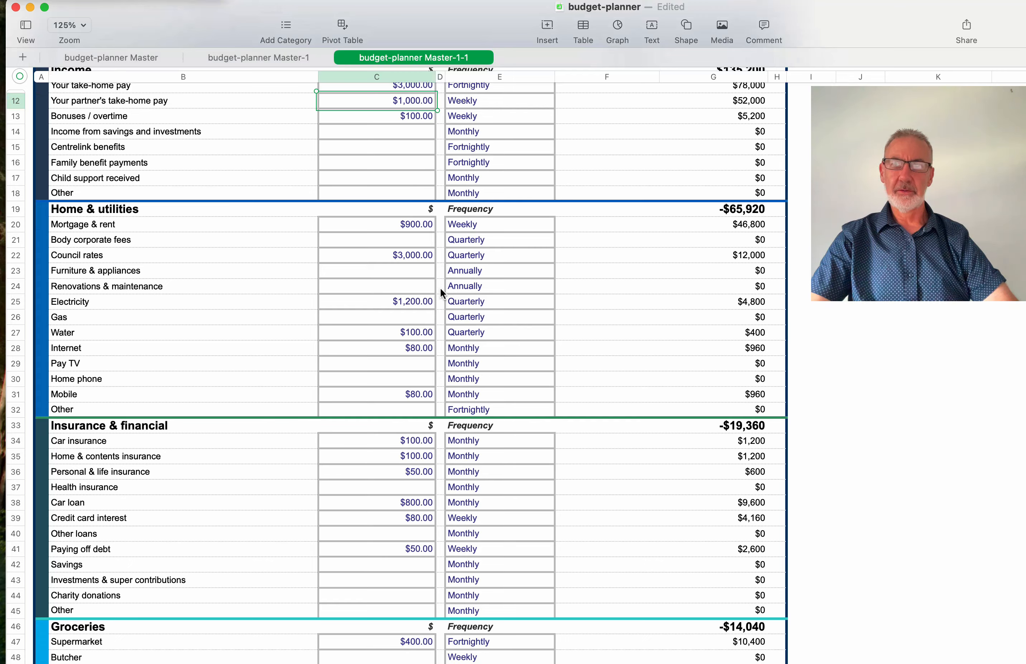
scroll(440, 288, "up", 4)
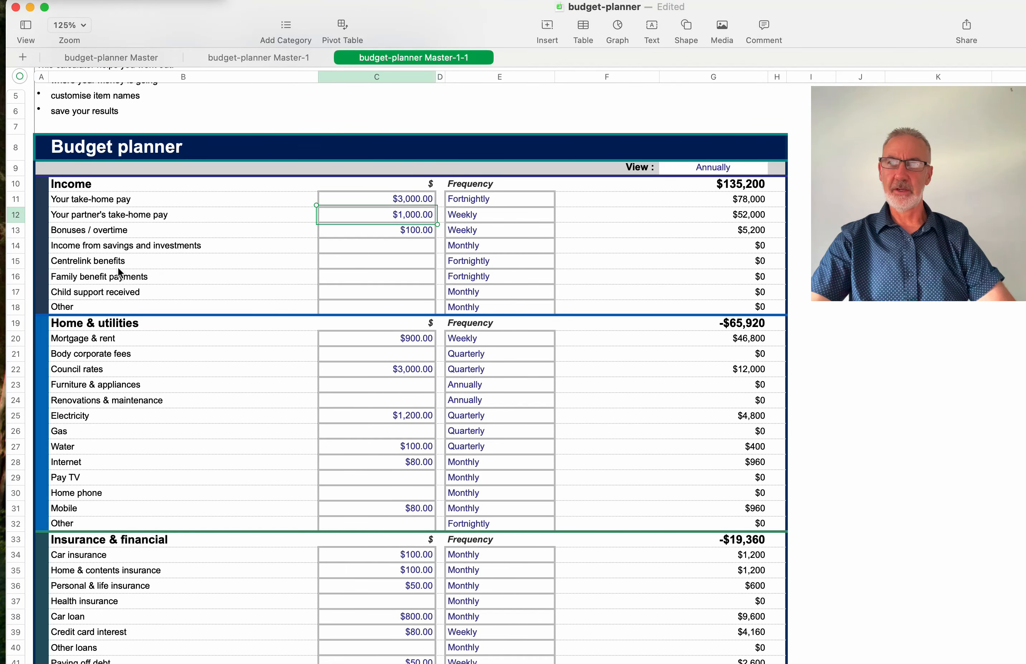
double_click(108, 260)
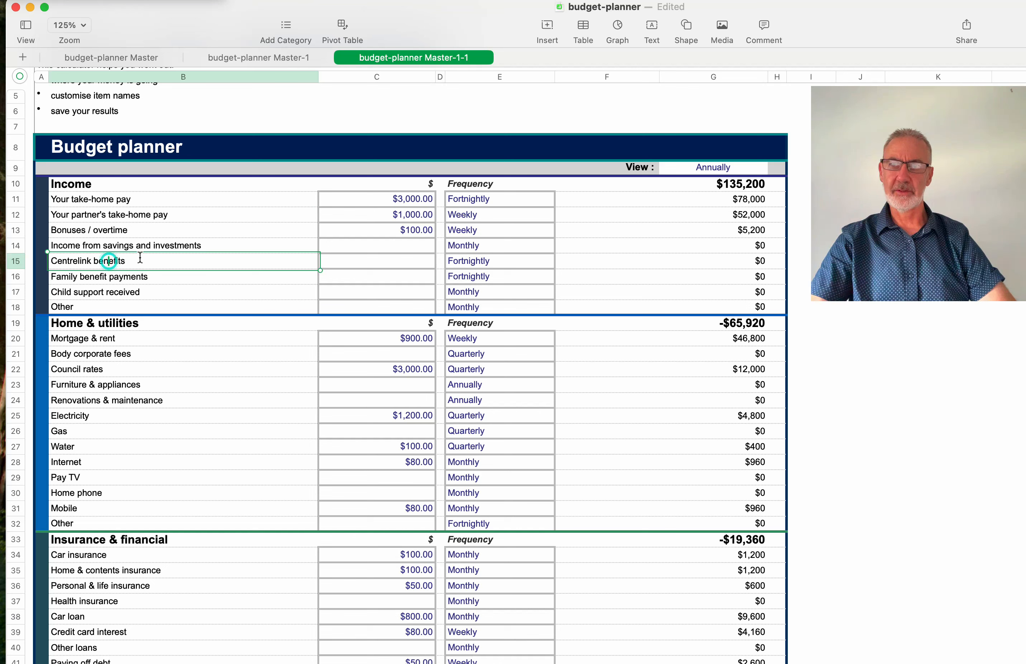
left_click_drag(138, 259, 49, 261)
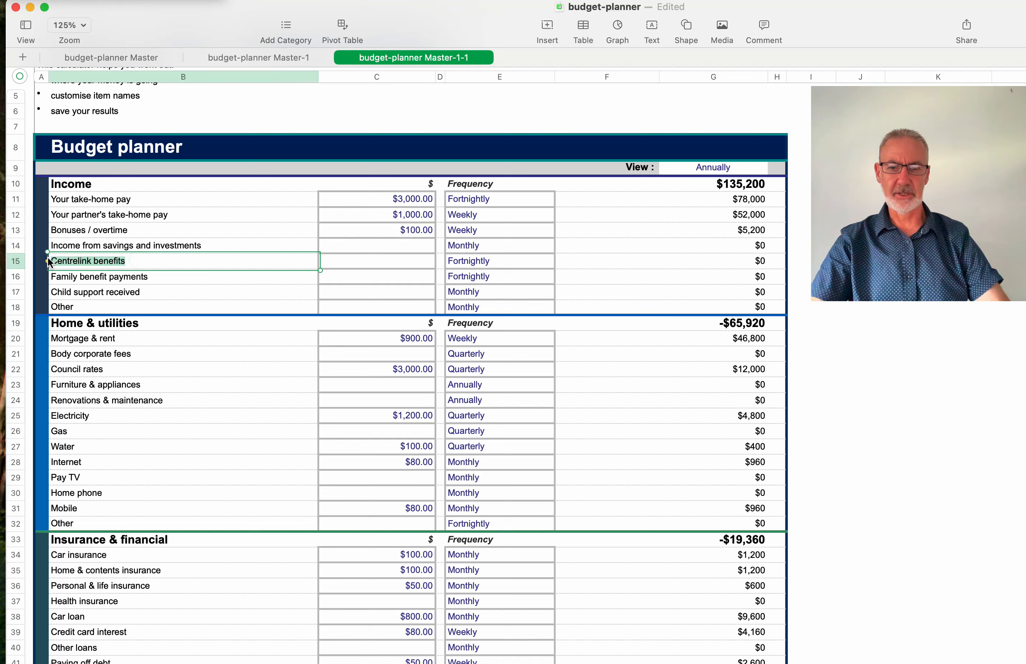
type("Onli")
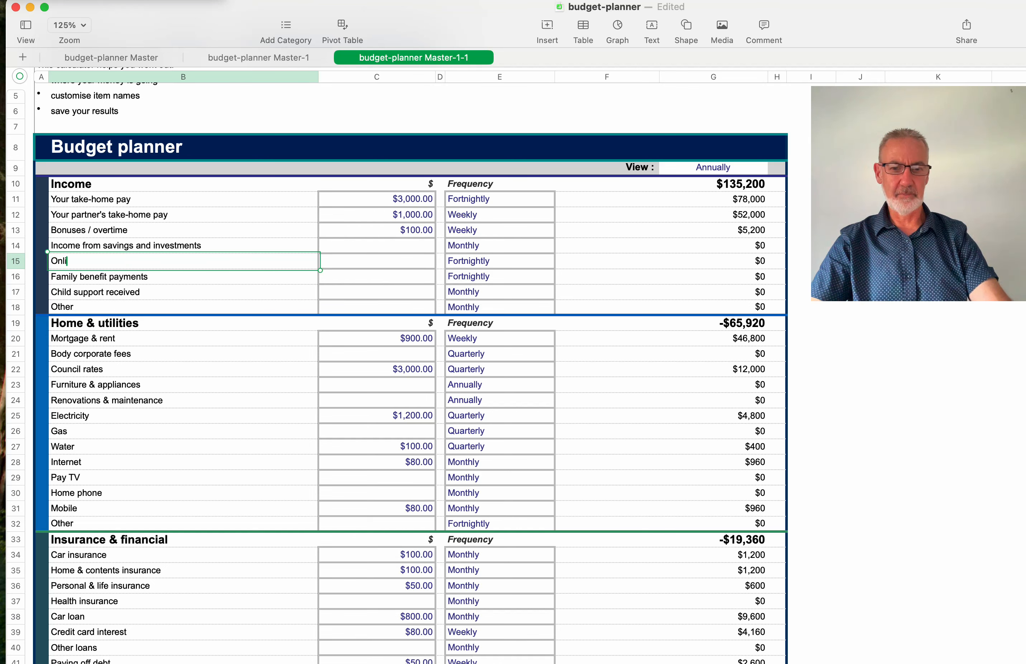
type("ne Inco")
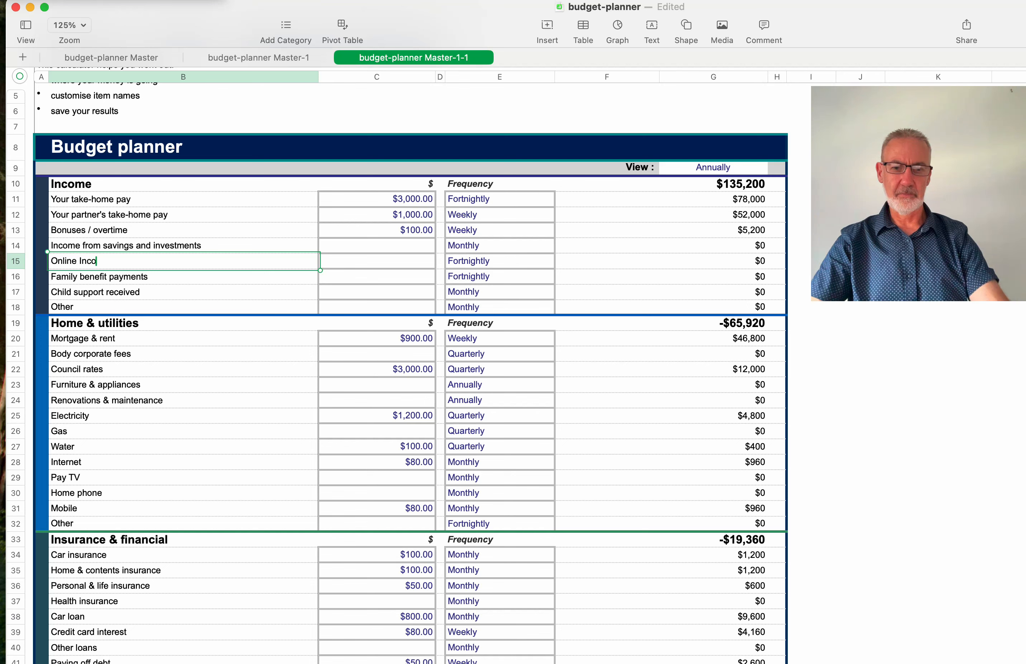
type("me")
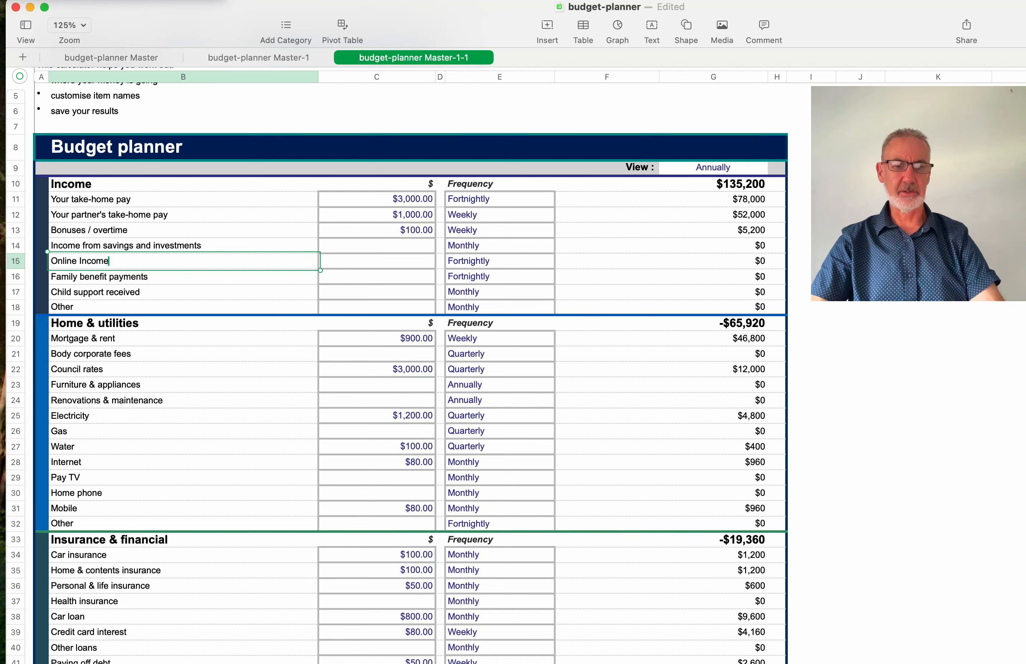
key("Return")
left_click(386, 257)
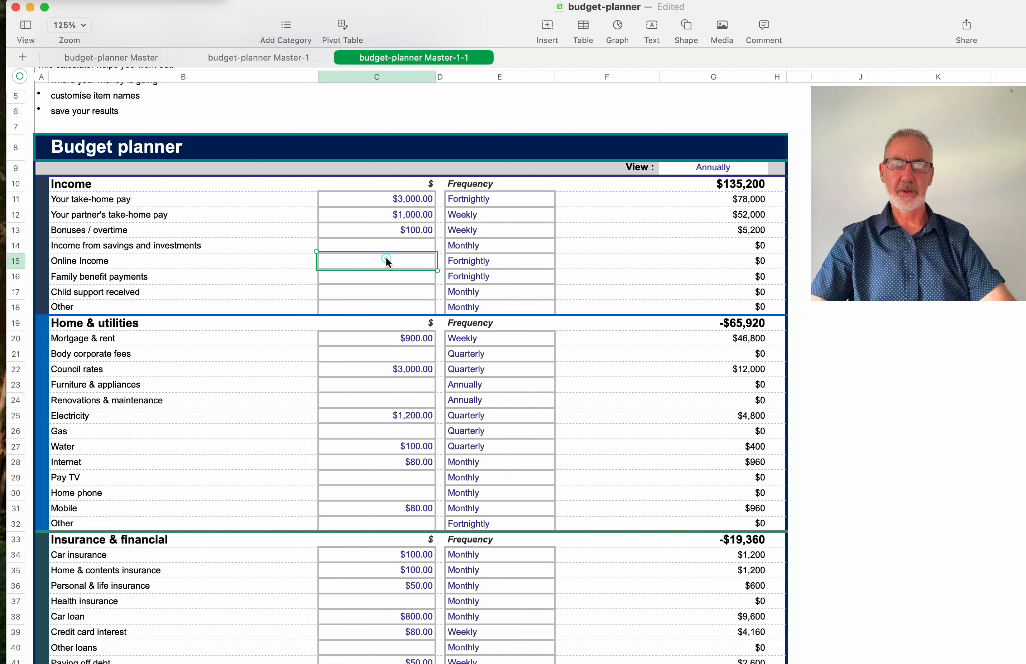
scroll(371, 343, "down", 5)
scroll(371, 343, "up", 5)
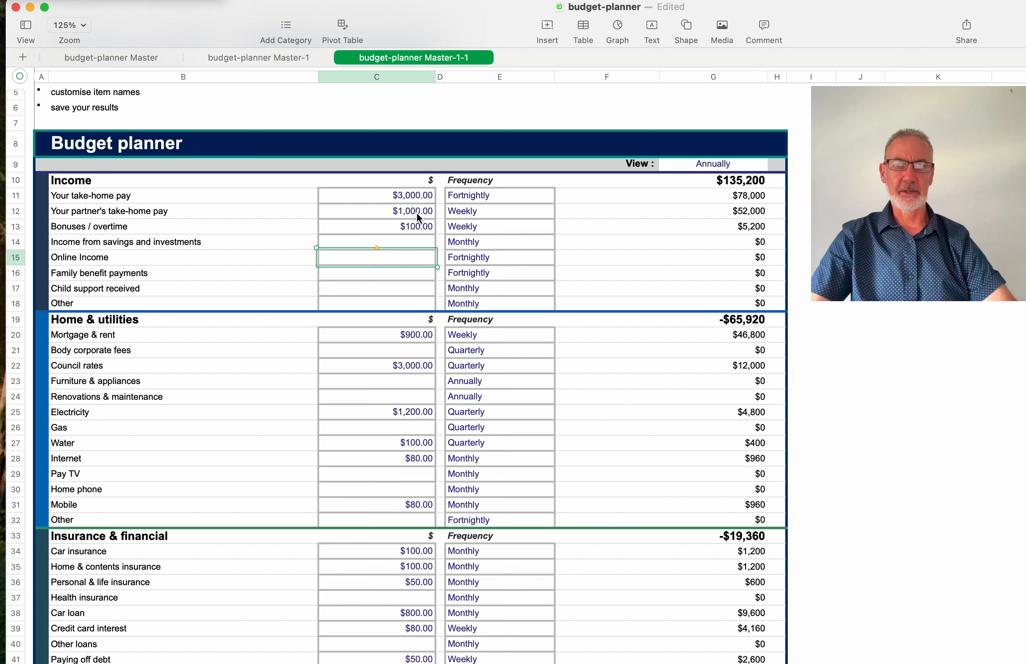
scroll(433, 307, "down", 5)
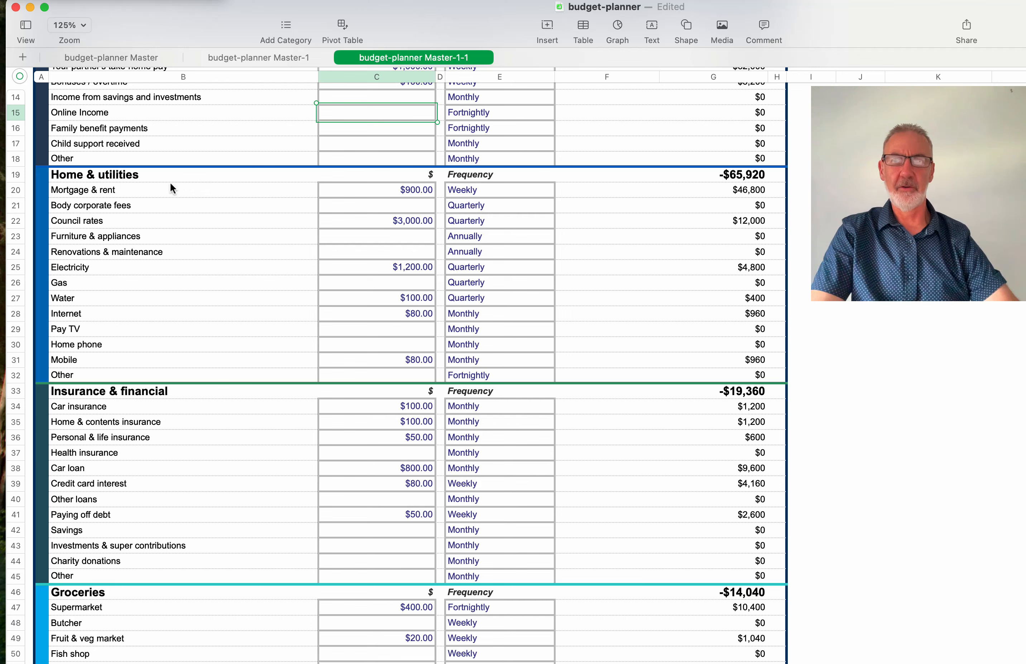
scroll(143, 176, "up", 3)
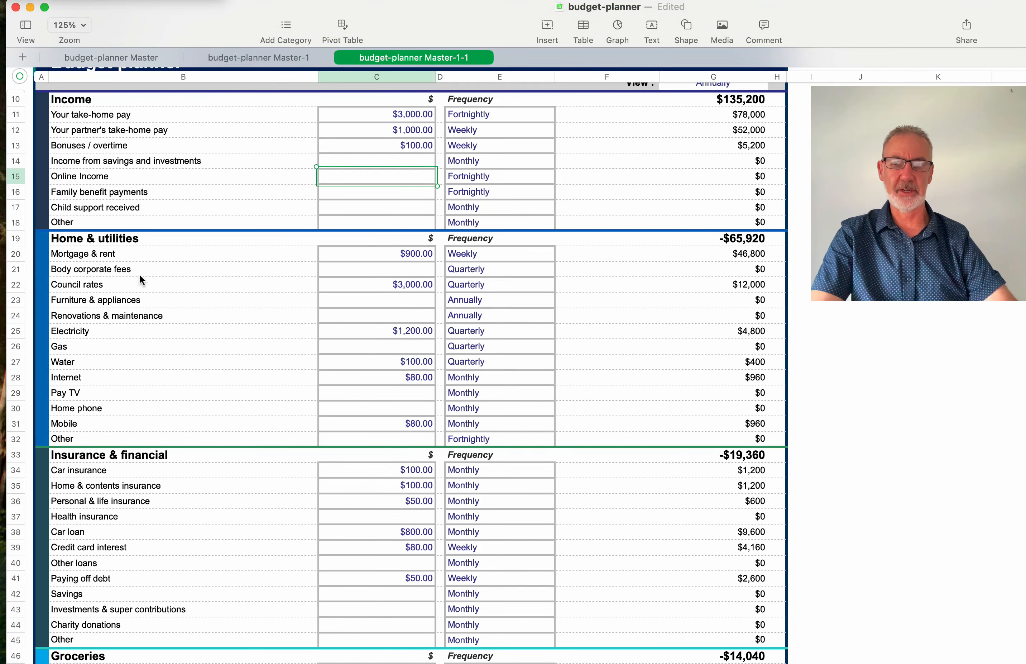
scroll(168, 319, "down", 2)
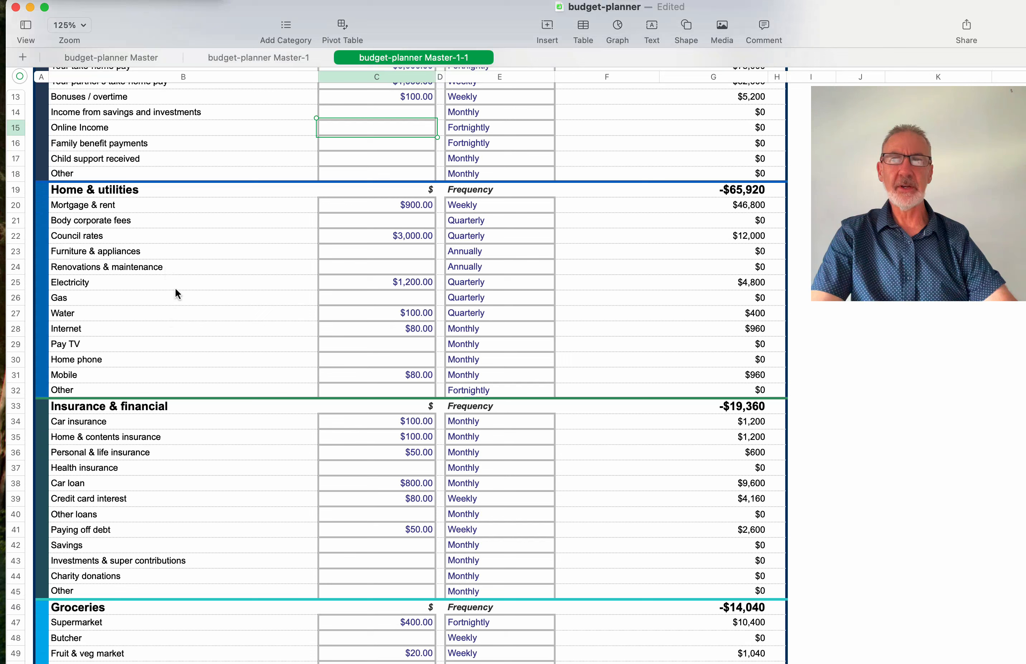
left_click(419, 205)
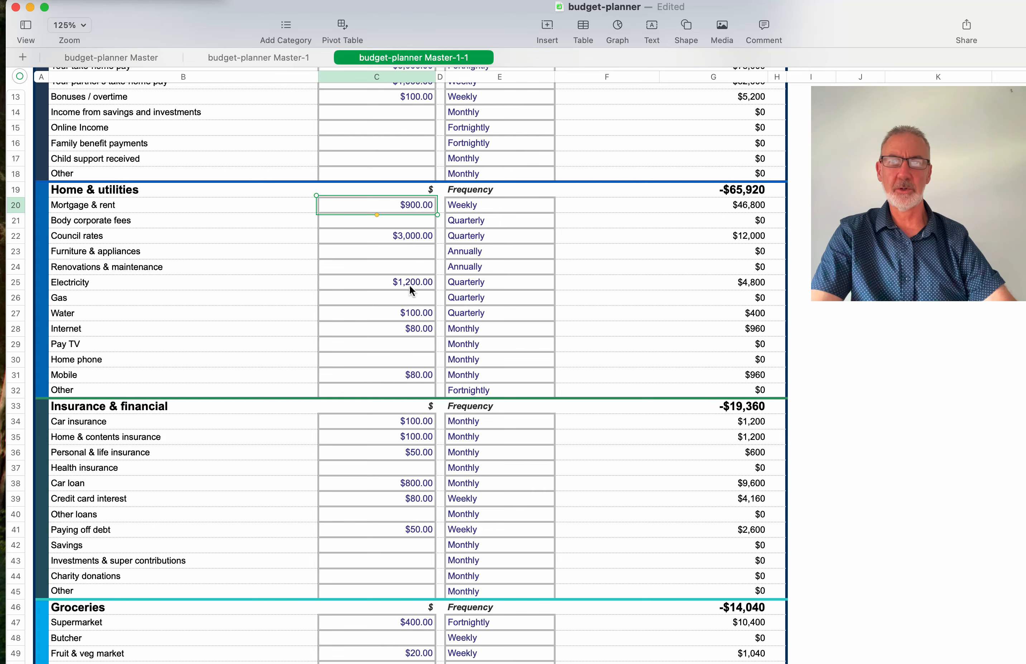
scroll(408, 287, "down", 2)
scroll(409, 295, "down", 7)
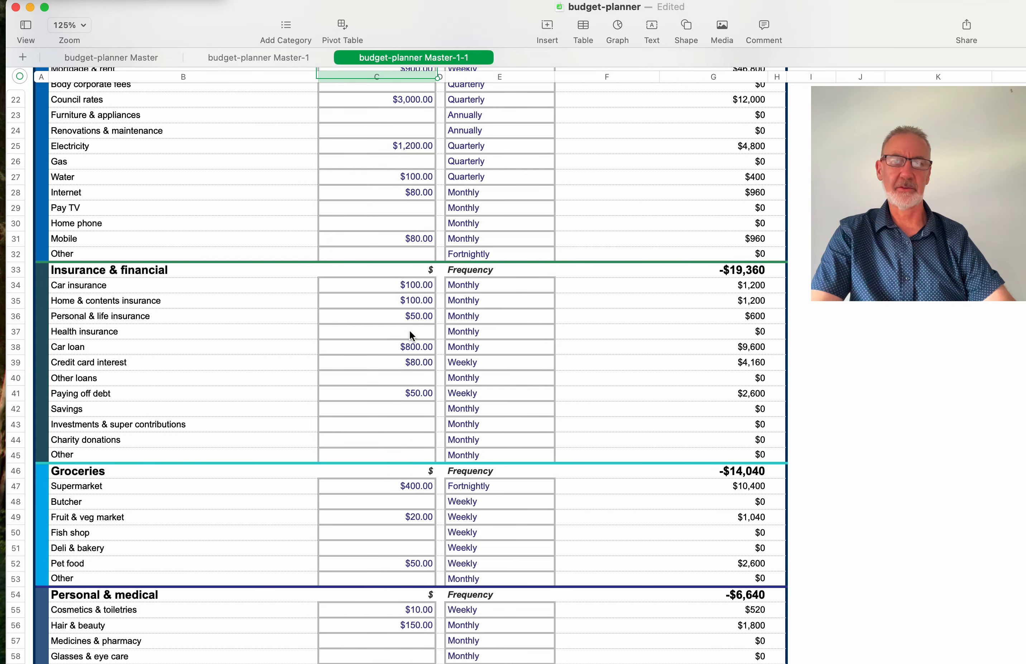
scroll(409, 328, "down", 3)
scroll(410, 332, "down", 5)
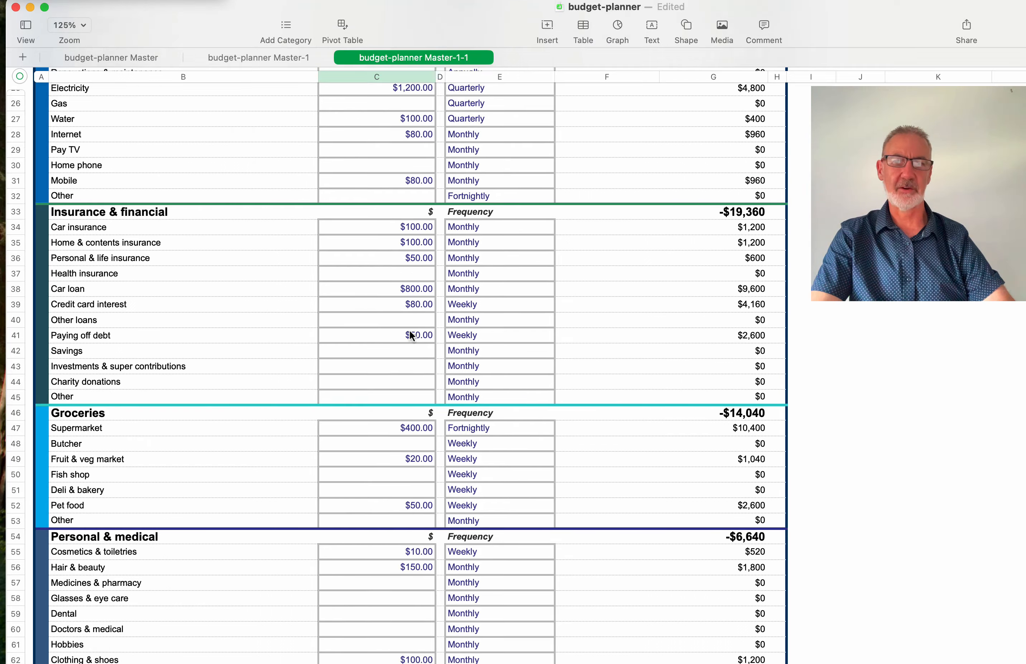
scroll(409, 334, "down", 10)
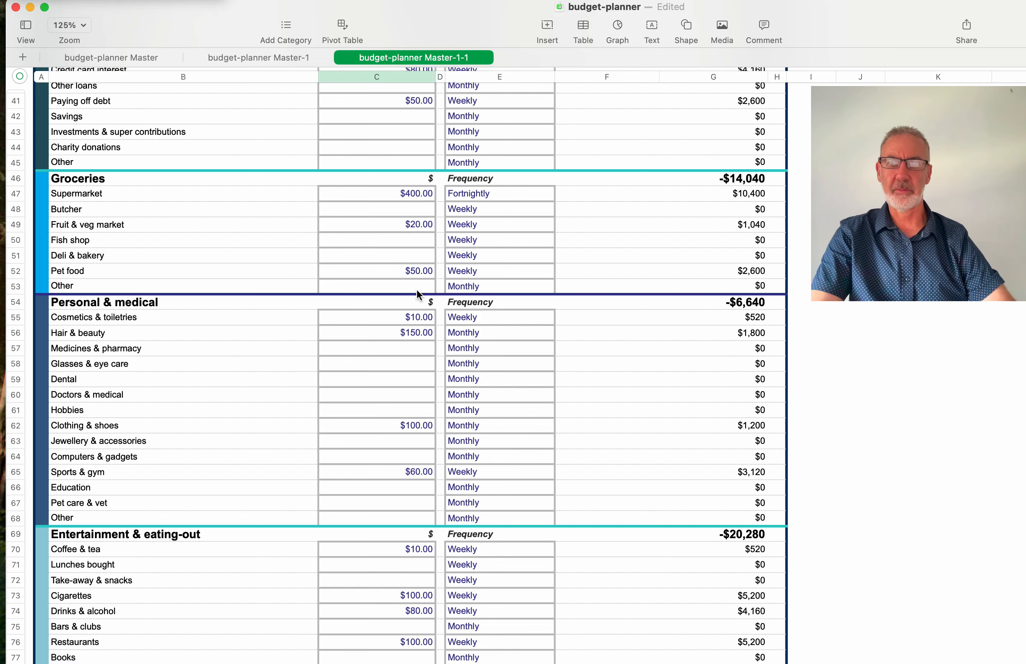
scroll(417, 294, "down", 5)
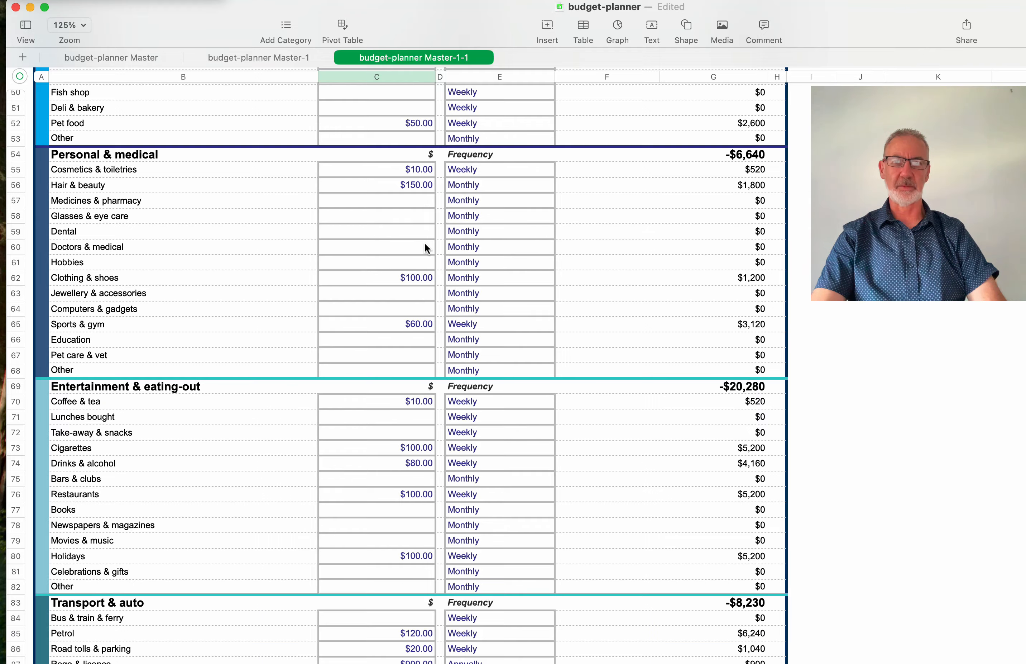
scroll(424, 246, "up", 8)
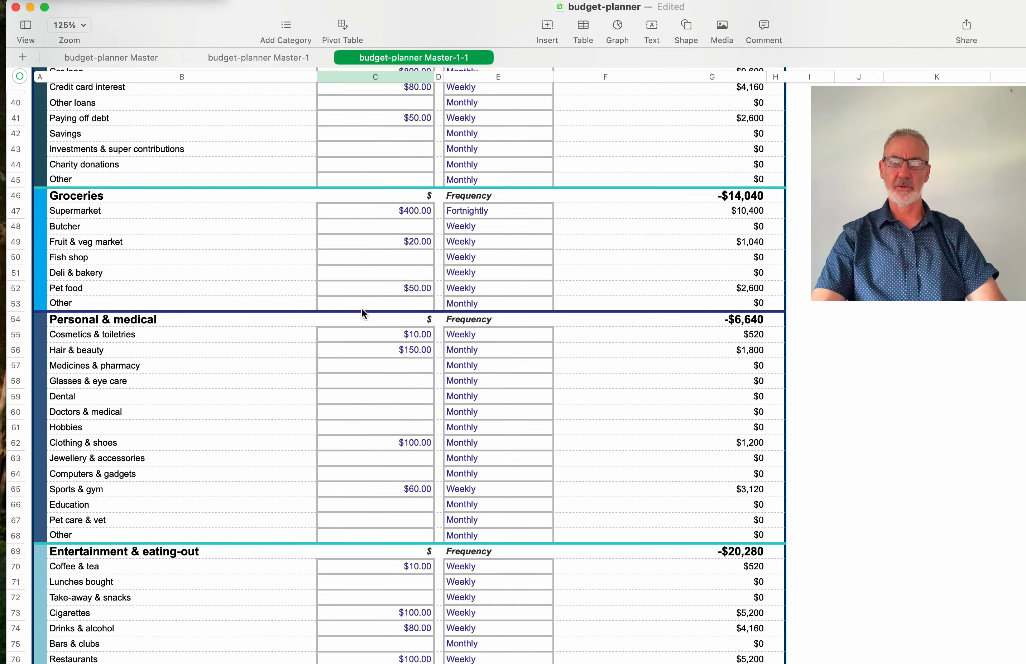
scroll(344, 331, "down", 15)
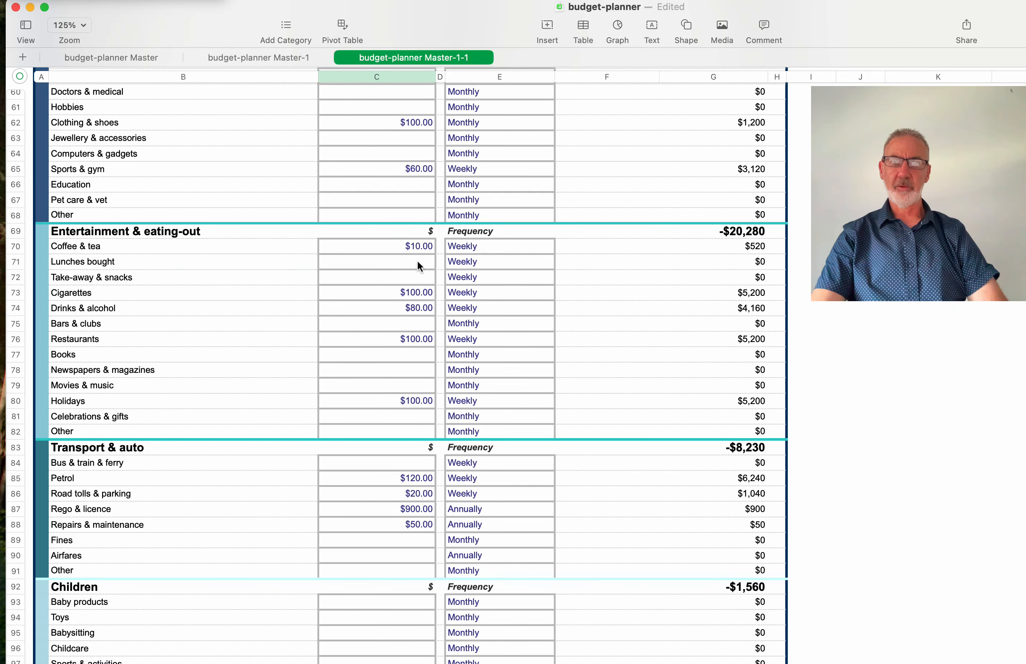
left_click(429, 307)
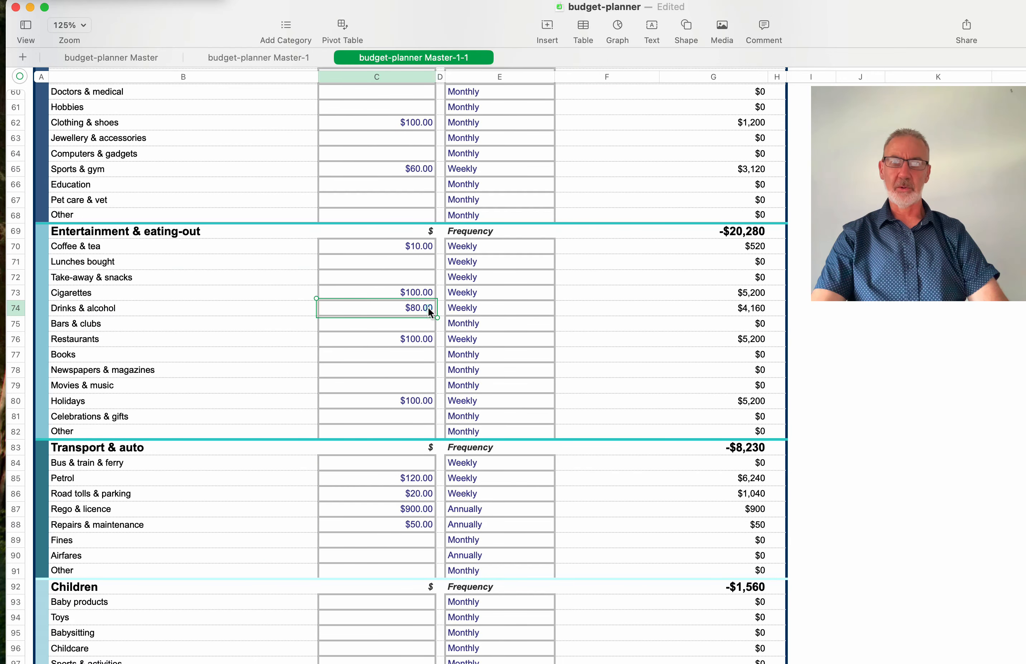
left_click(428, 306)
left_click_drag(414, 308, 438, 306)
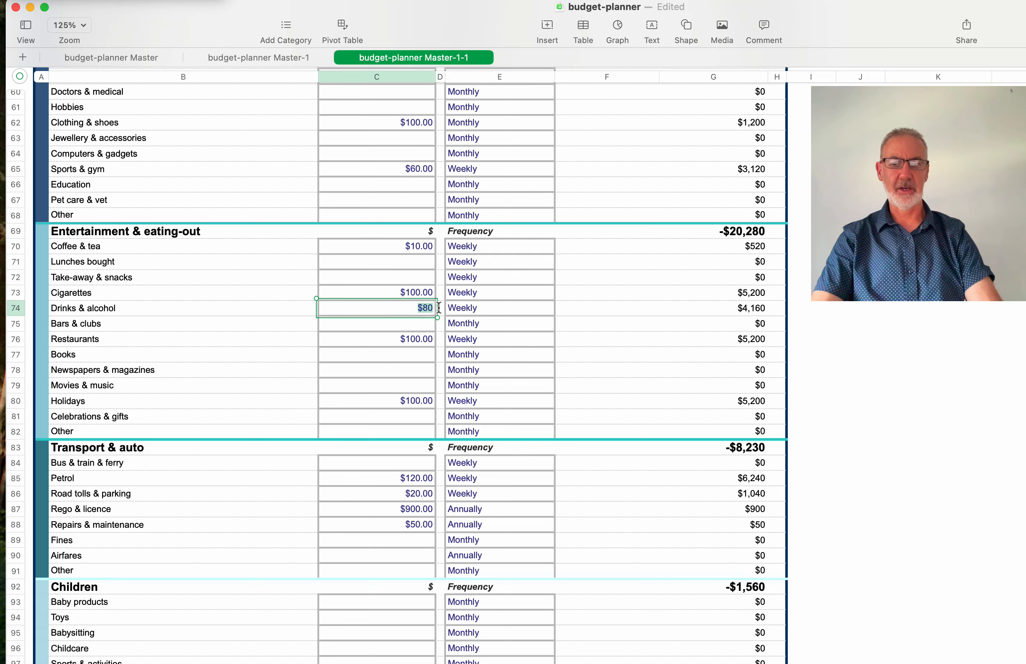
type("200")
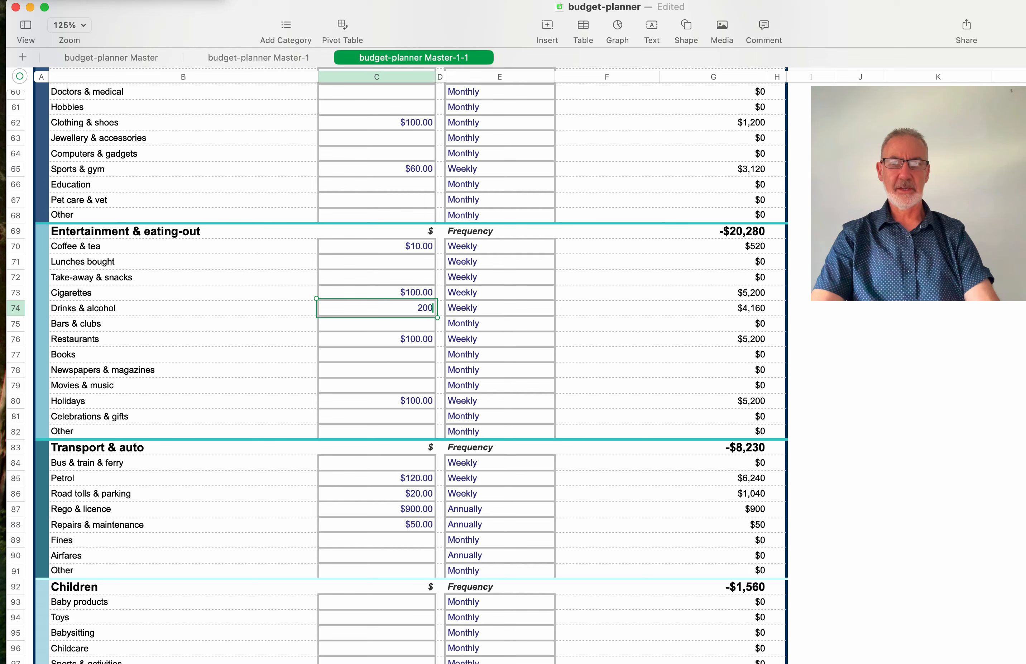
key("Return")
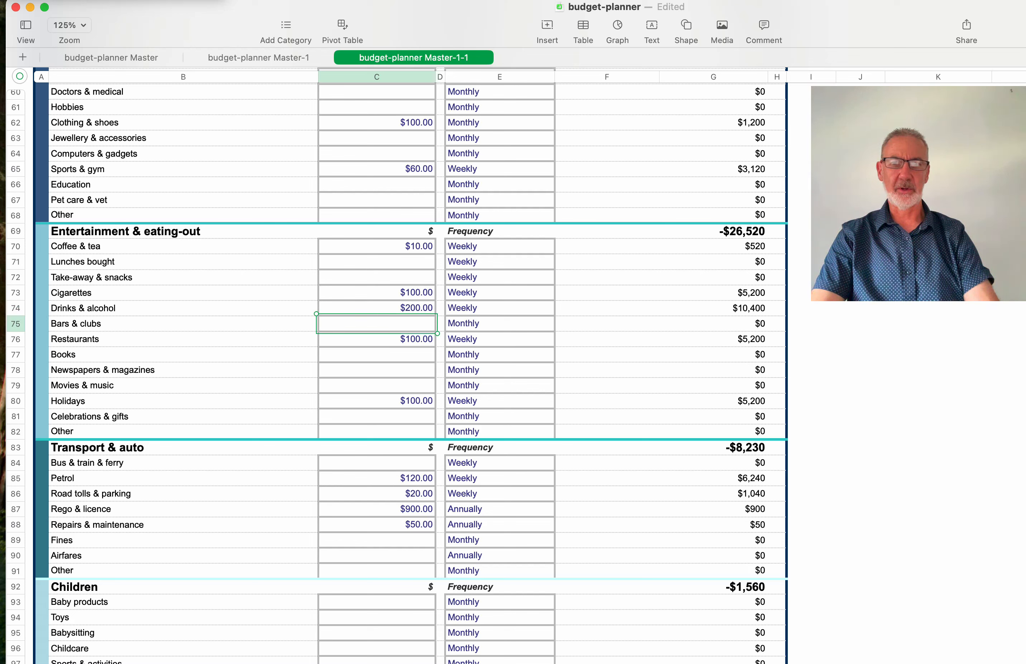
left_click(411, 307)
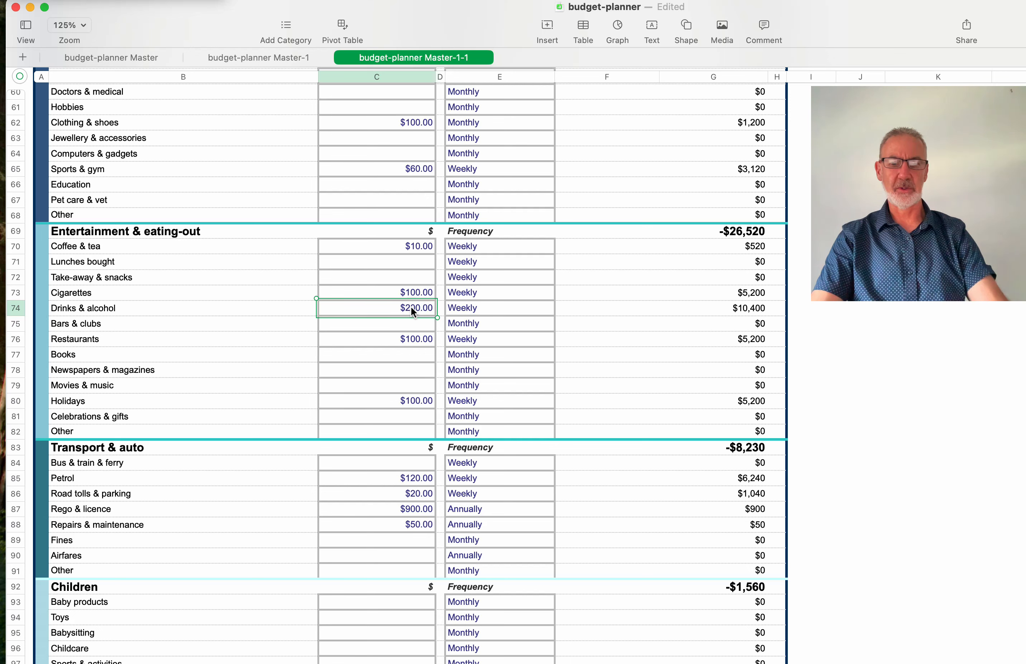
type("80")
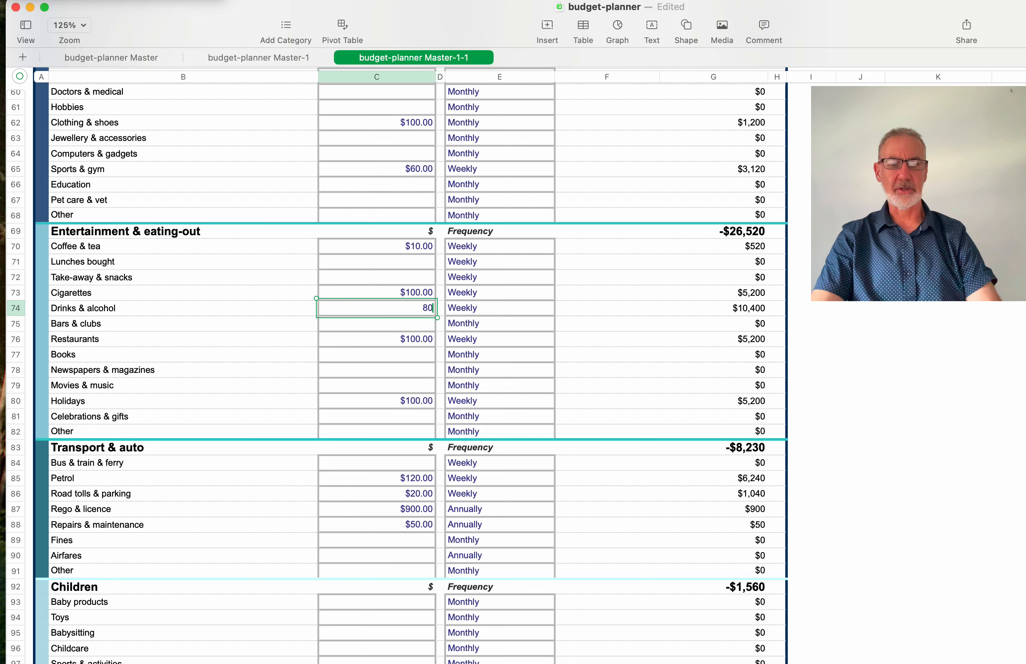
key("Return")
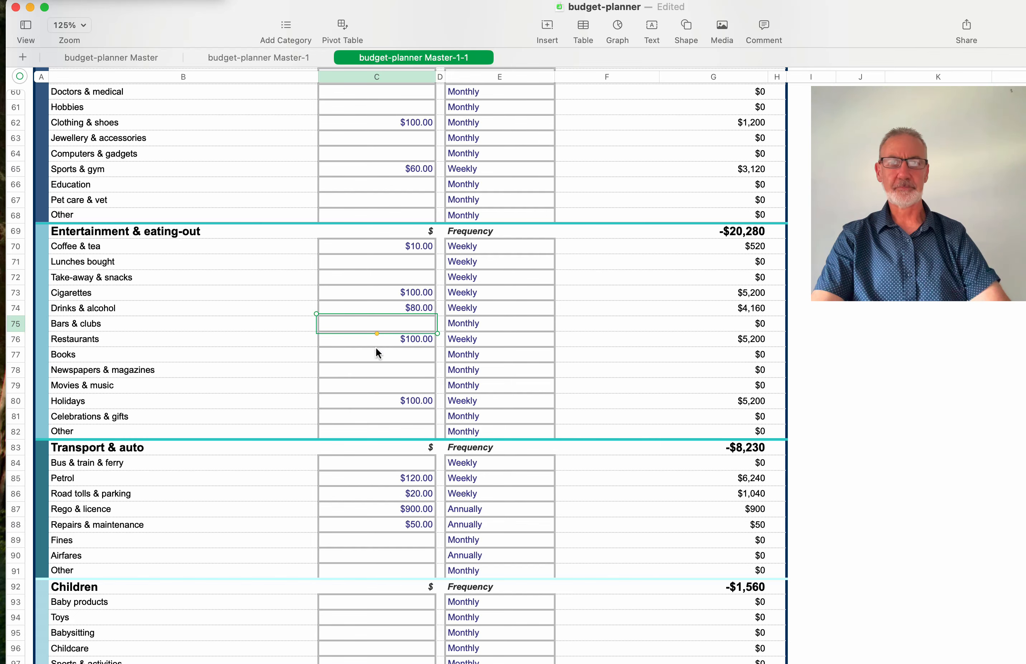
scroll(477, 355, "down", 10)
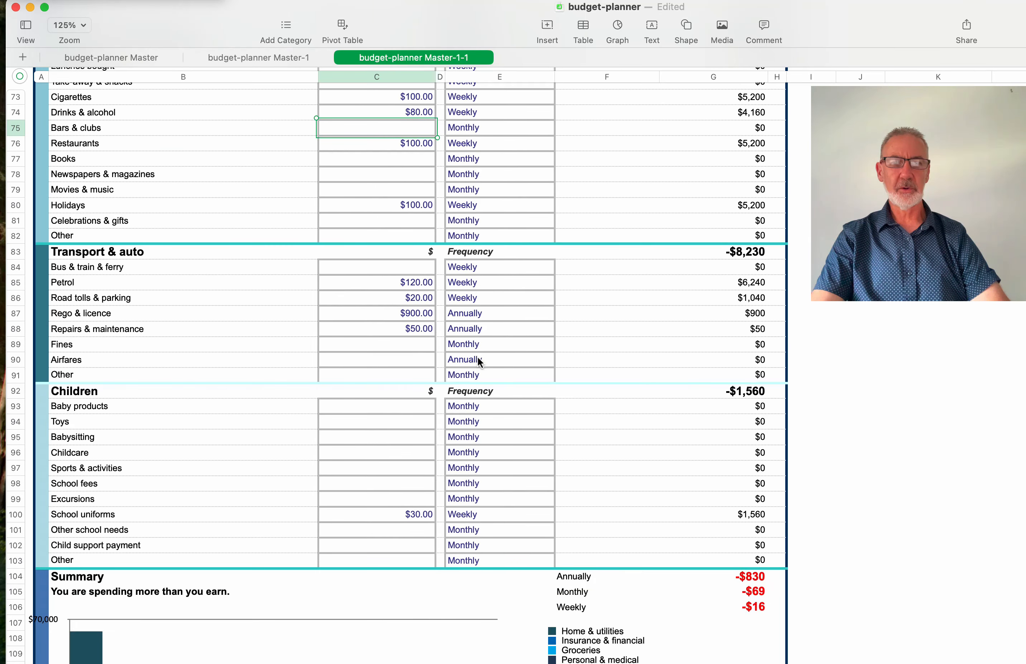
scroll(476, 355, "down", 5)
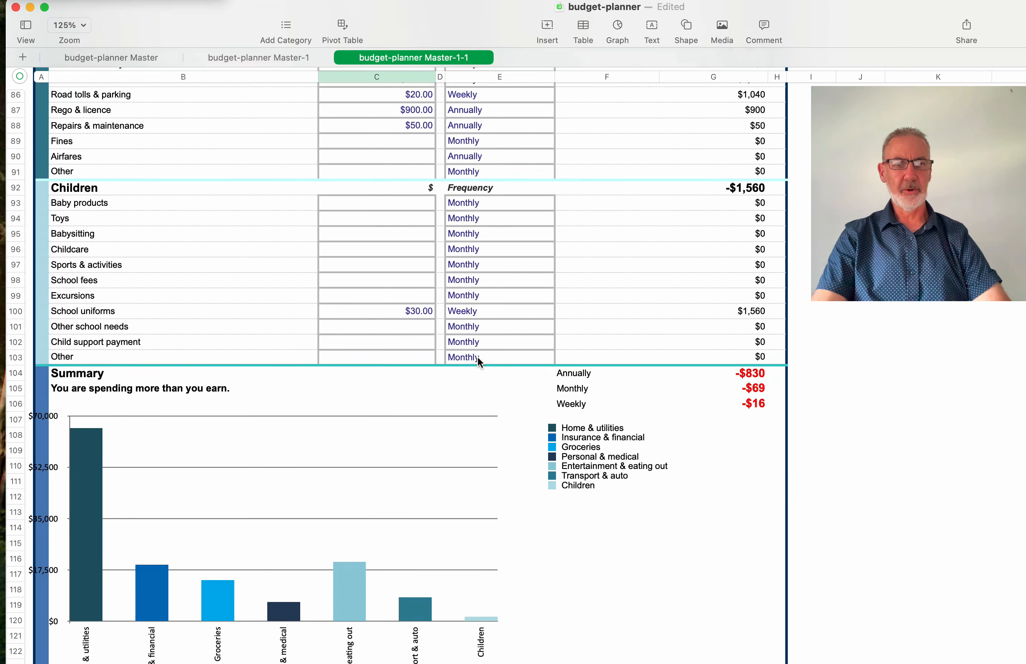
scroll(477, 355, "down", 3)
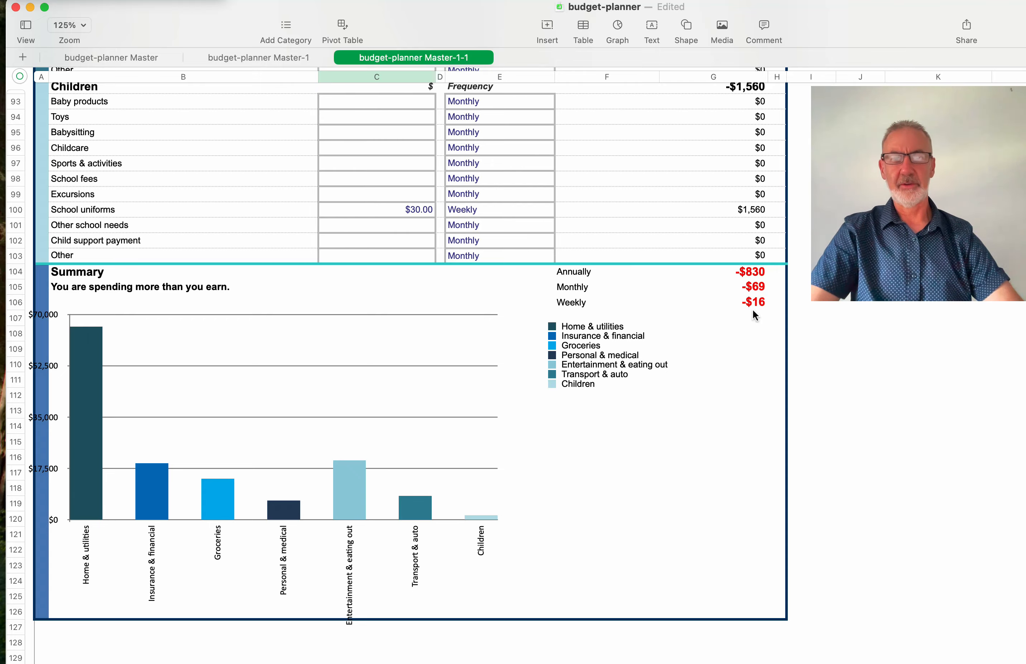
scroll(658, 304, "up", 10)
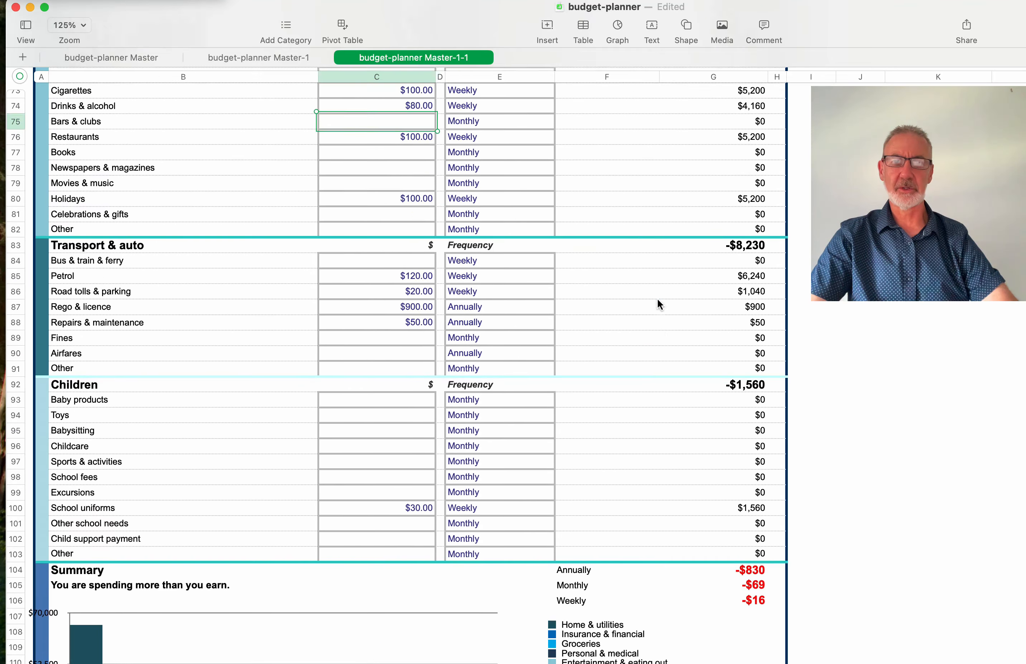
- Change the take-home pay in C11 to $3,032.00 and confirm the Summary's $2 yearly surplus
scroll(657, 304, "up", 15)
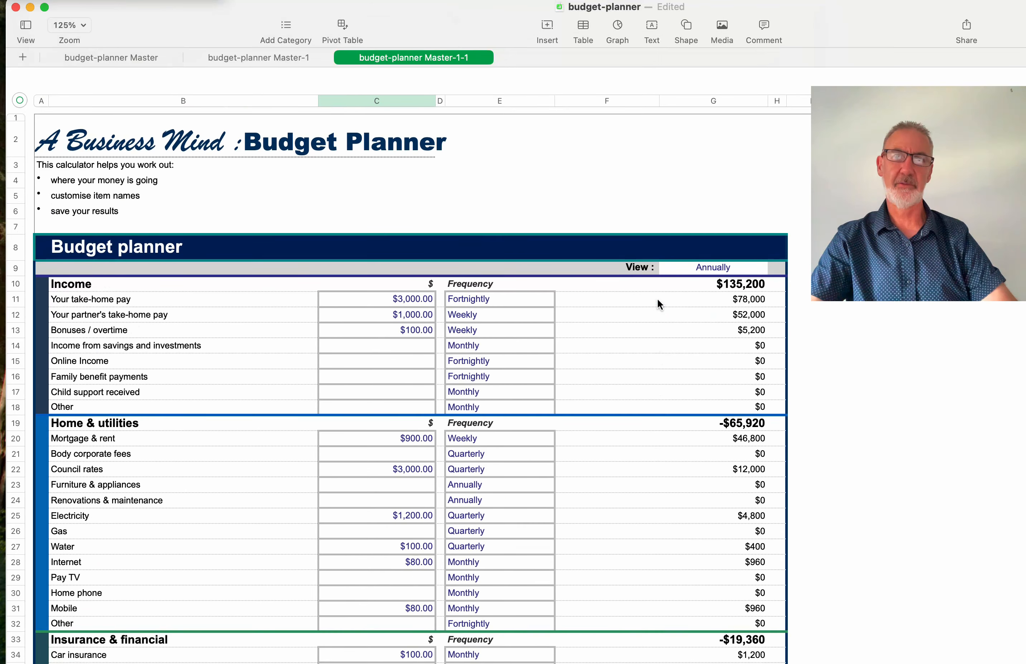
left_click(418, 278)
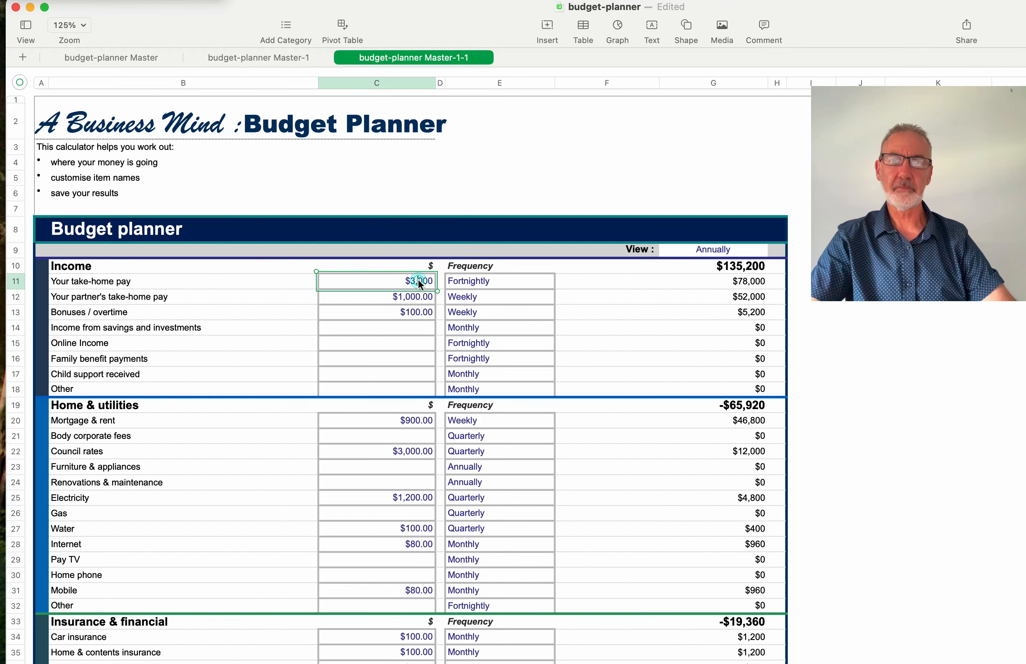
left_click(426, 286)
mouse_move(423, 279)
left_mouse_down()
mouse_move(415, 280)
mouse_move(433, 281)
left_mouse_up()
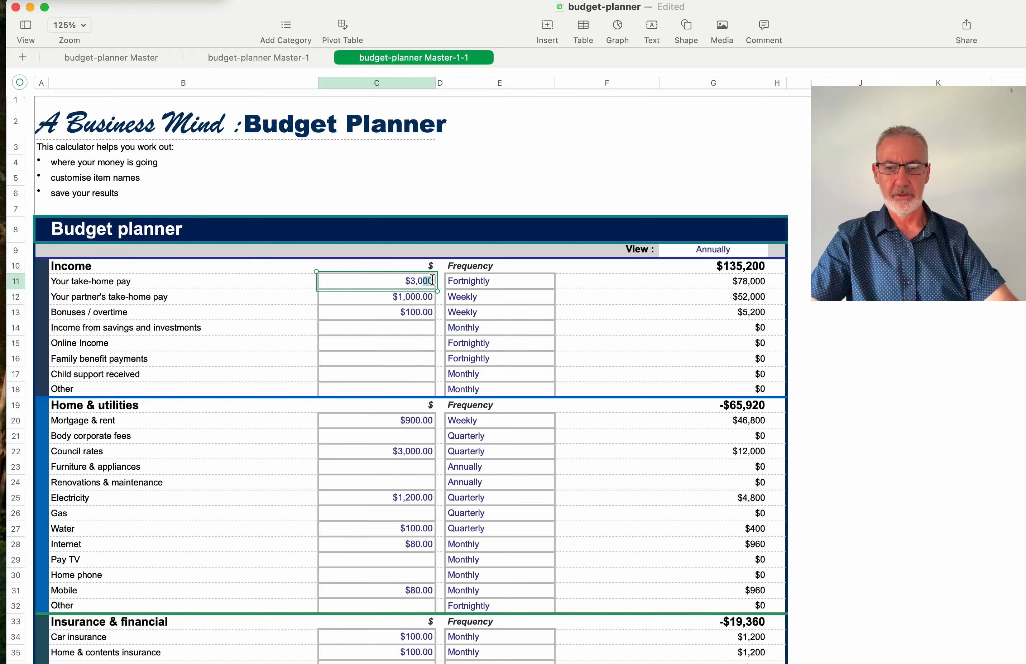
type("32")
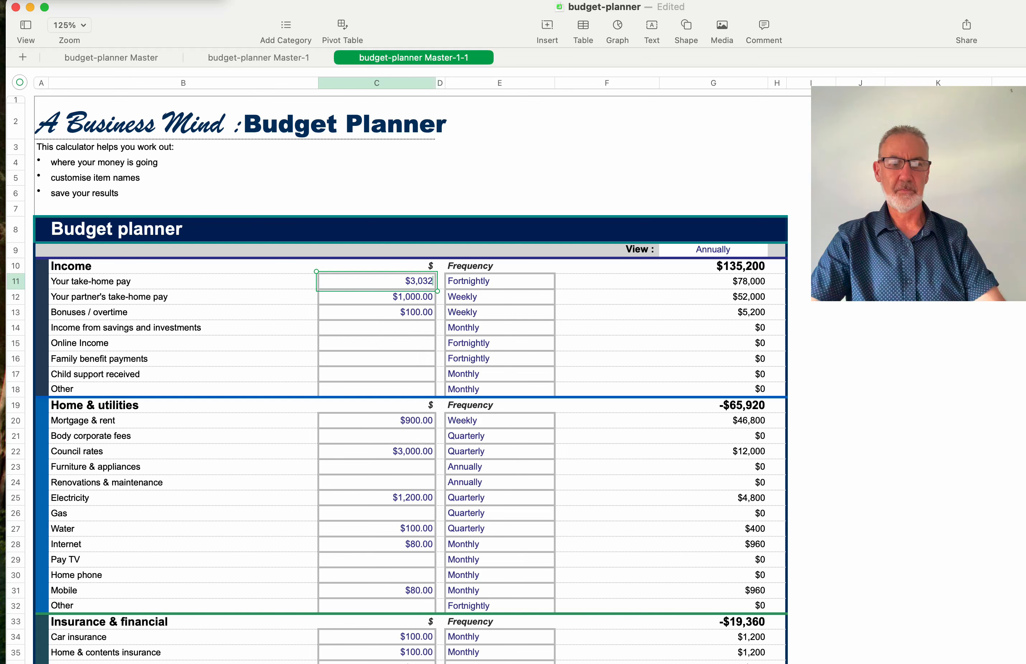
key("Return")
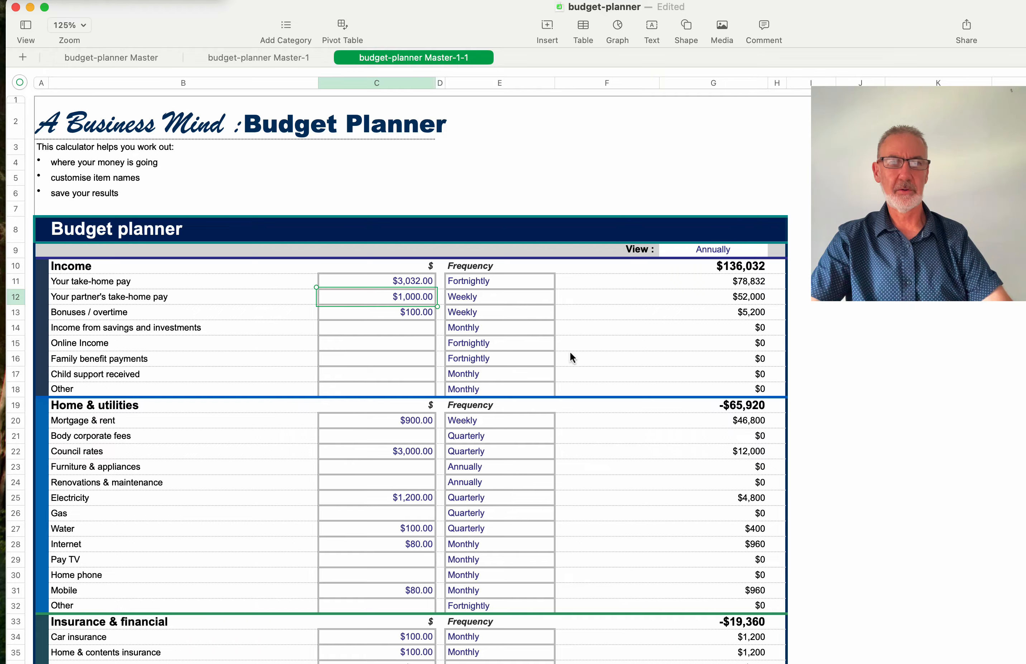
scroll(570, 352, "down", 20)
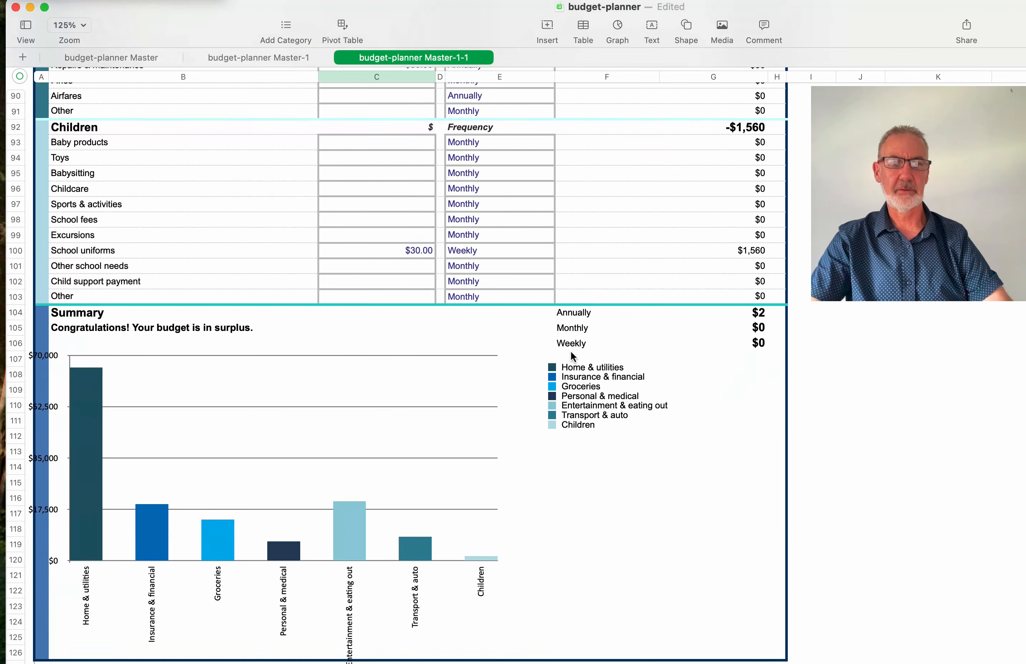
scroll(570, 355, "down", 1)
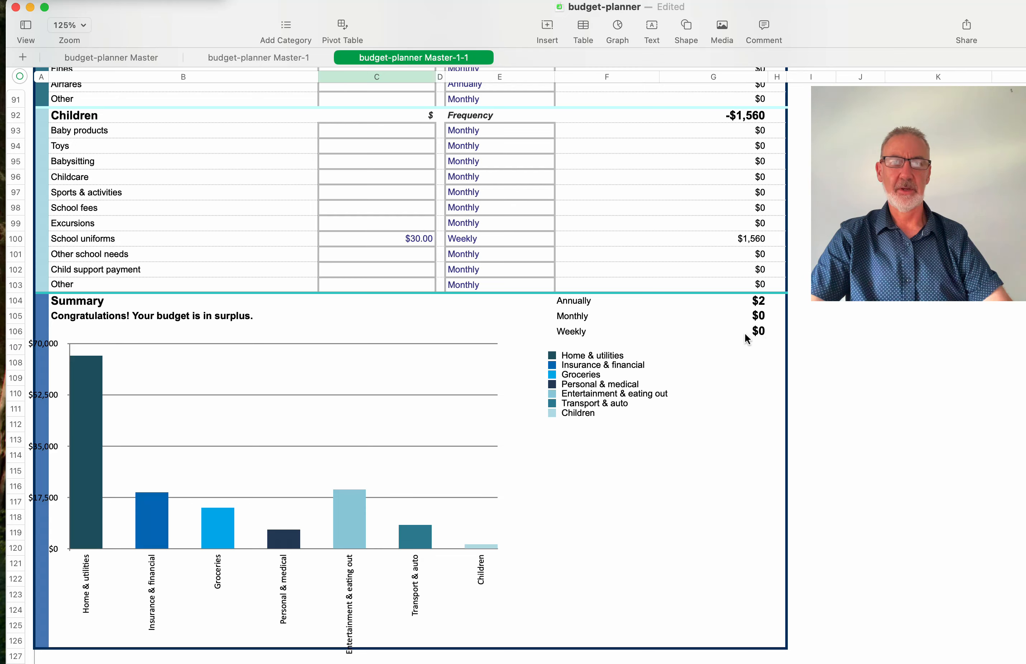
scroll(730, 335, "up", 20)
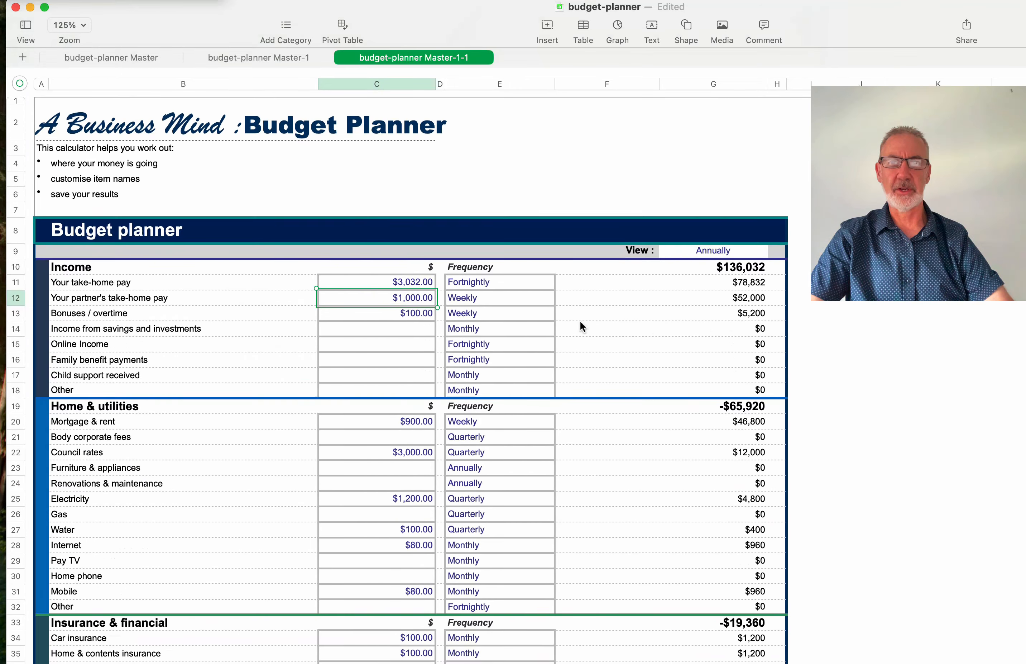
left_click(414, 283)
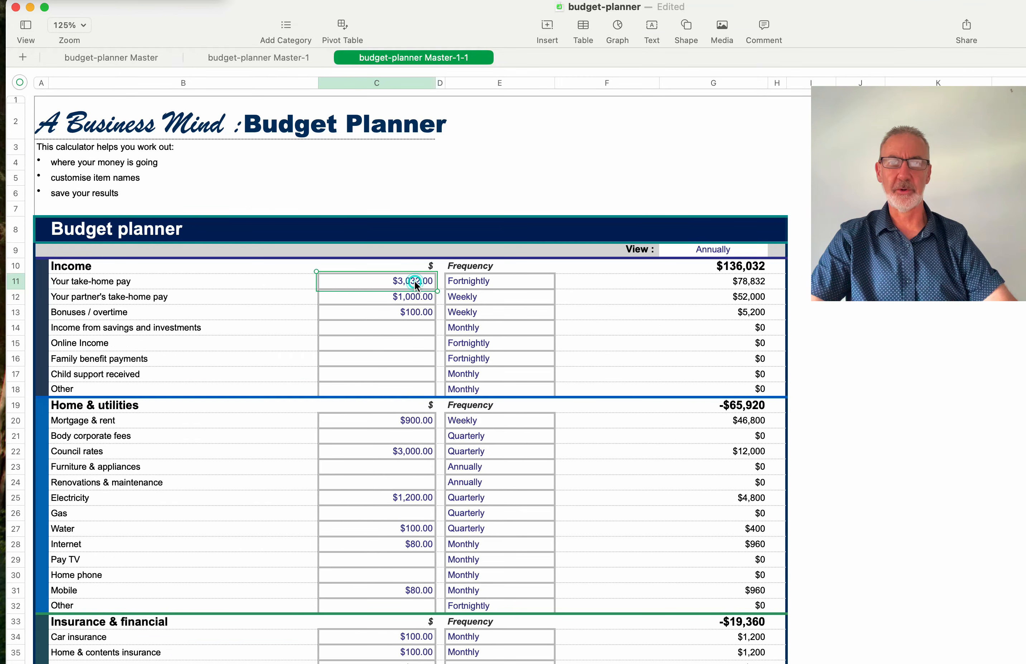
scroll(414, 445, "down", 5)
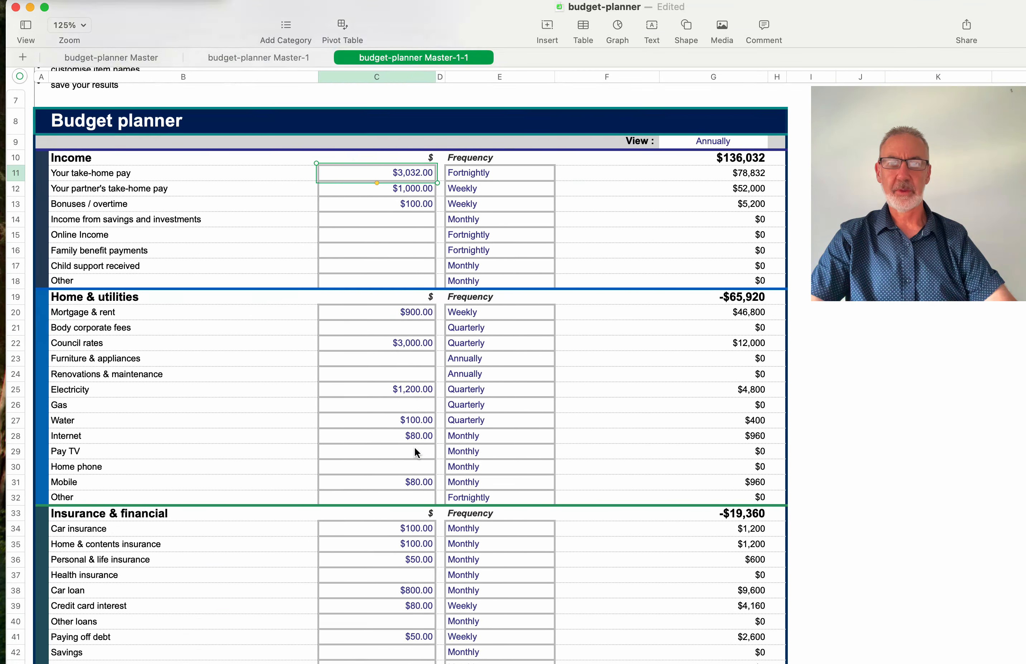
scroll(414, 446, "down", 5)
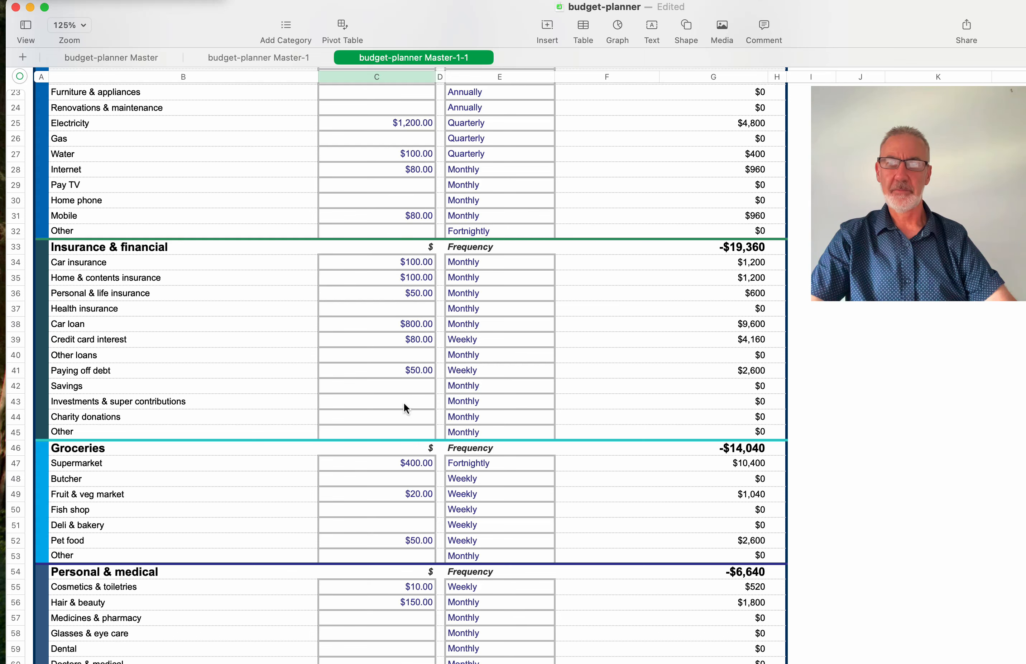
scroll(405, 404, "down", 1)
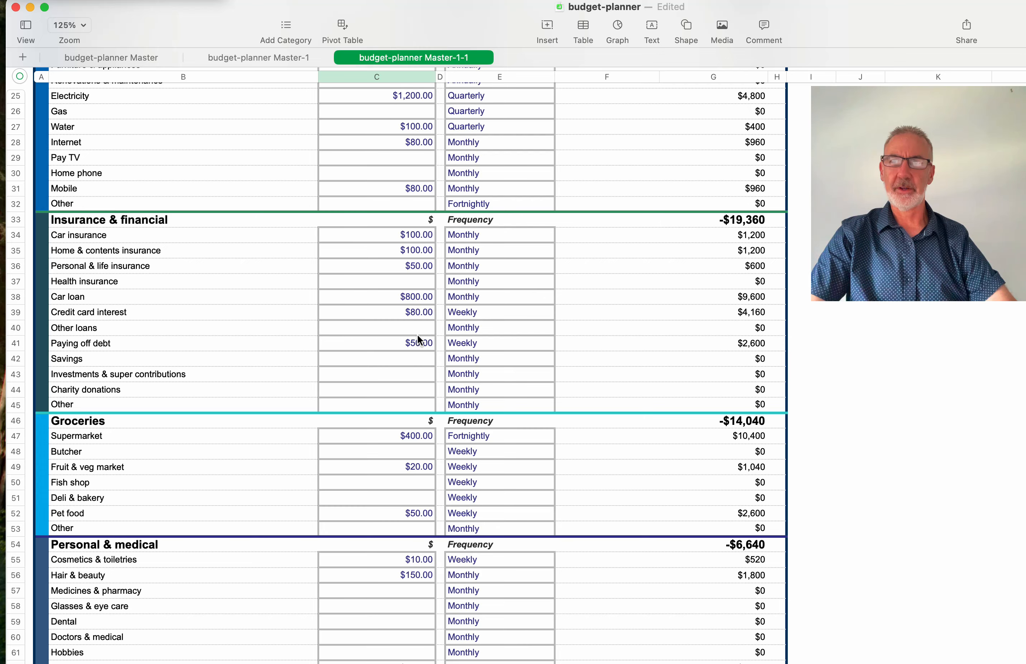
scroll(418, 334, "up", 3)
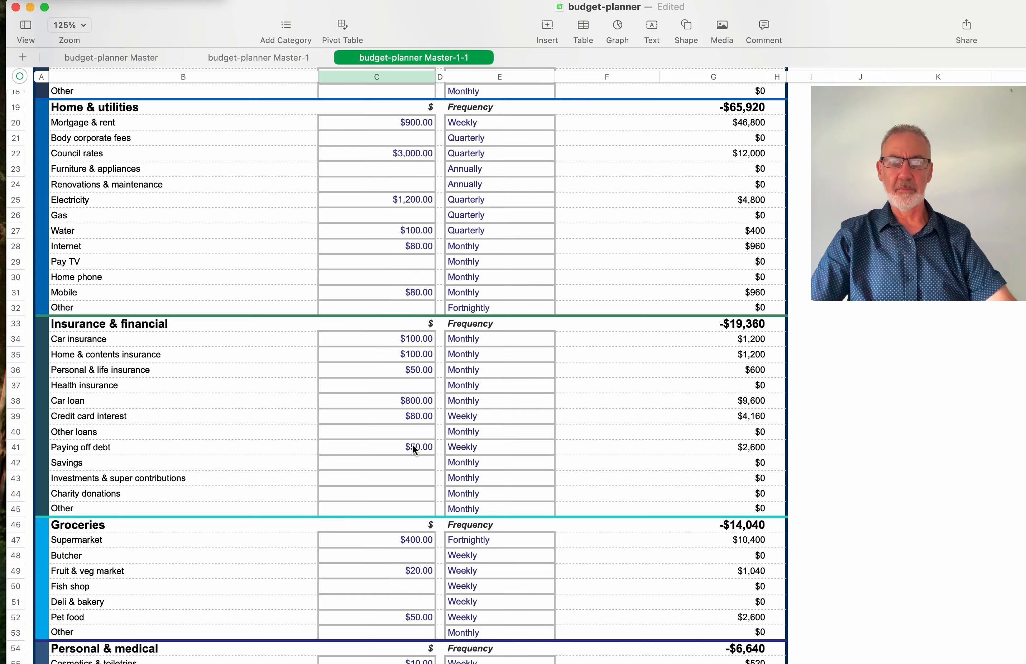
scroll(412, 446, "down", 5)
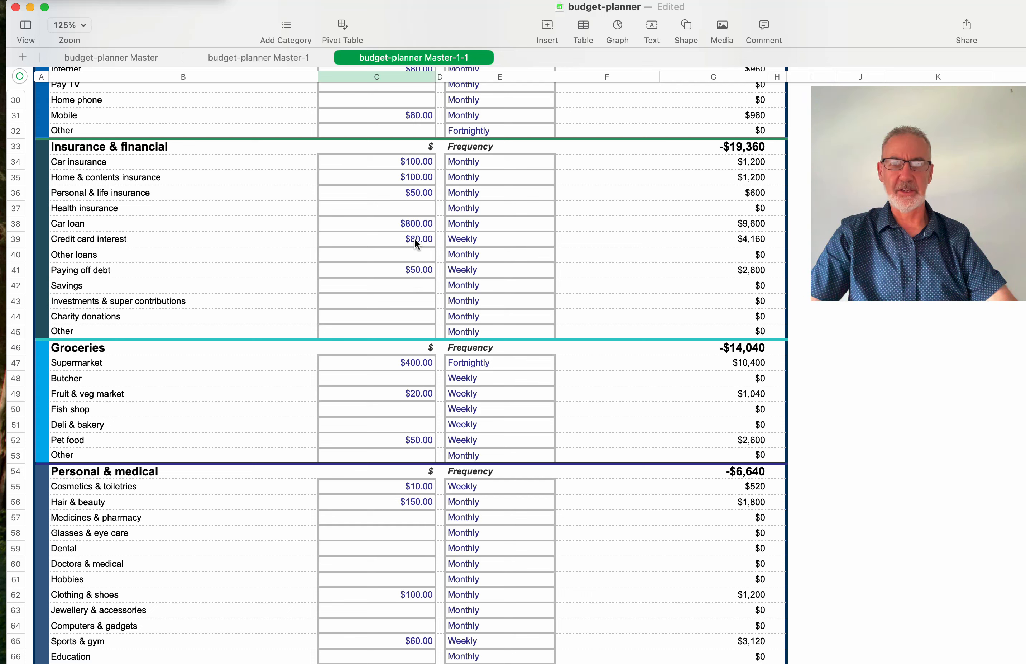
scroll(293, 526, "down", 1)
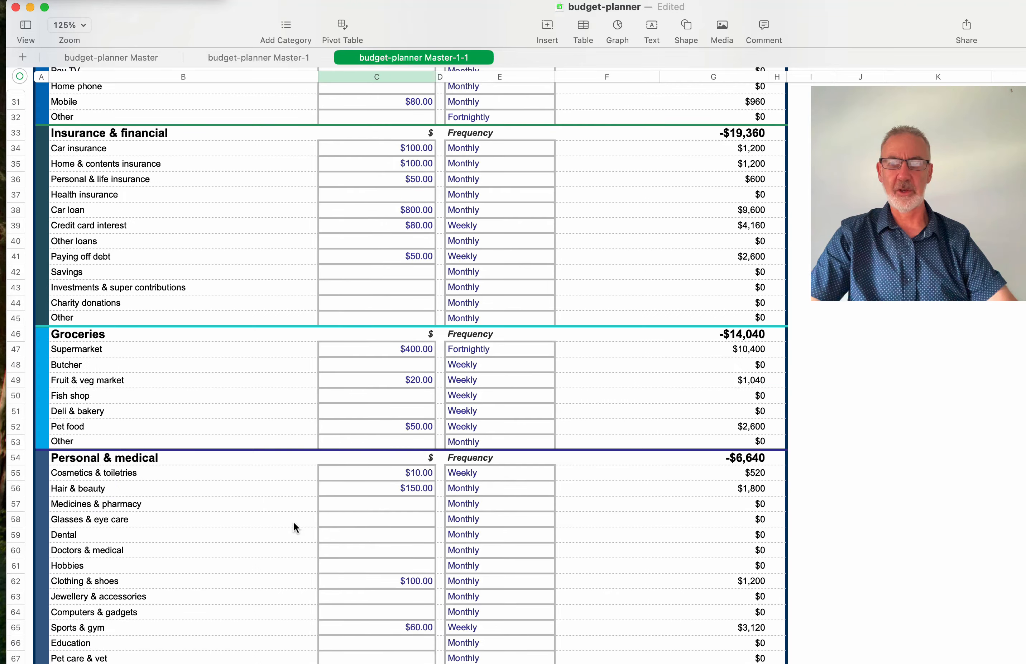
scroll(294, 526, "up", 5)
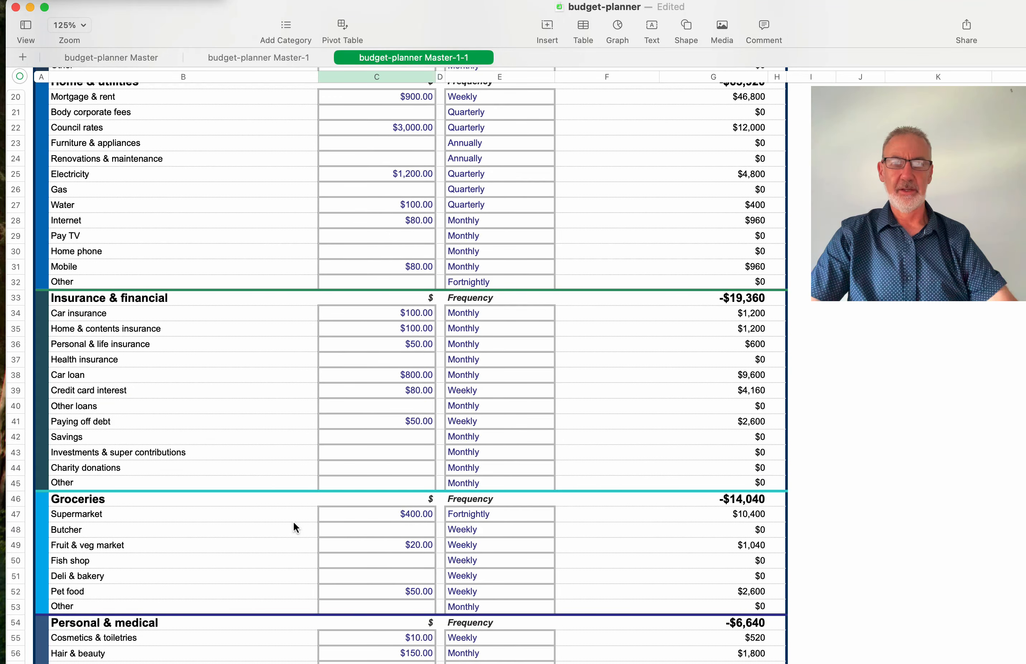
scroll(293, 526, "down", 3)
scroll(294, 521, "down", 2)
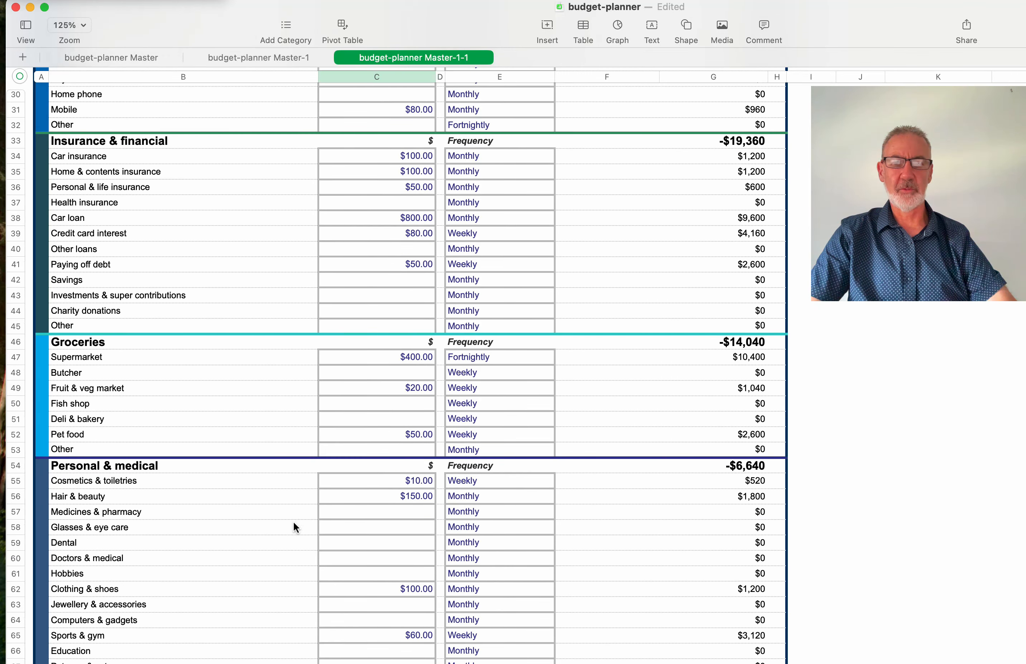
scroll(293, 526, "down", 3)
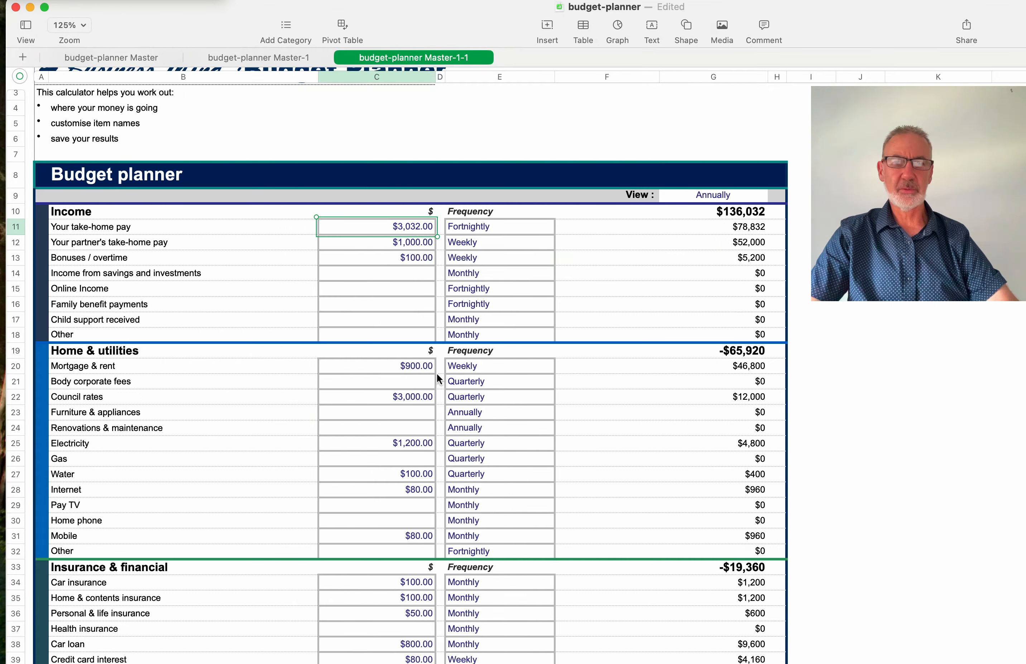
scroll(437, 374, "down", 20)
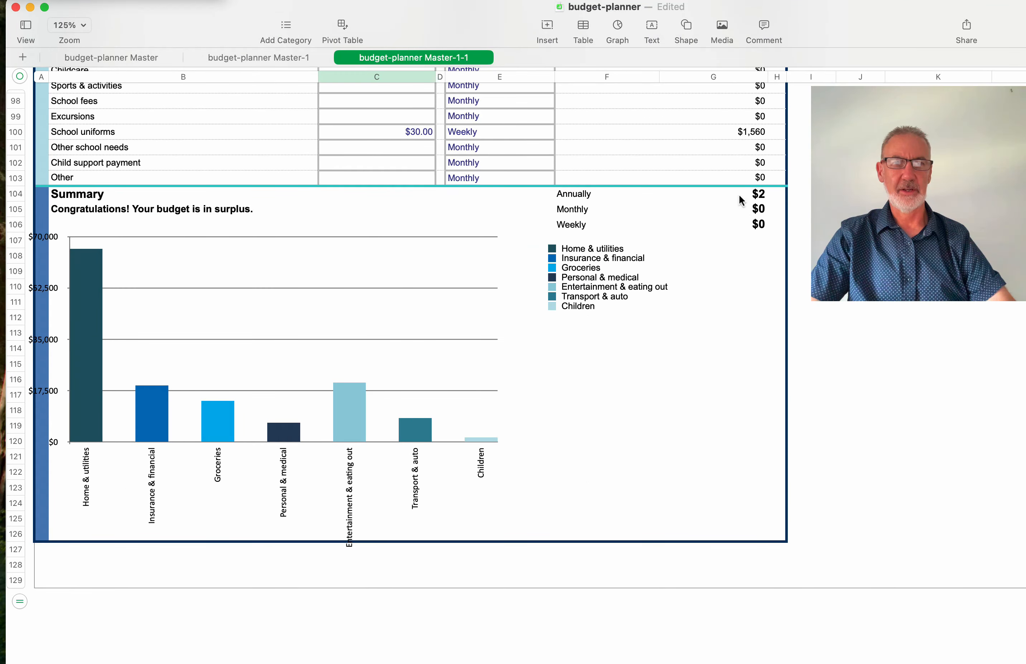
scroll(685, 206, "up", 10)
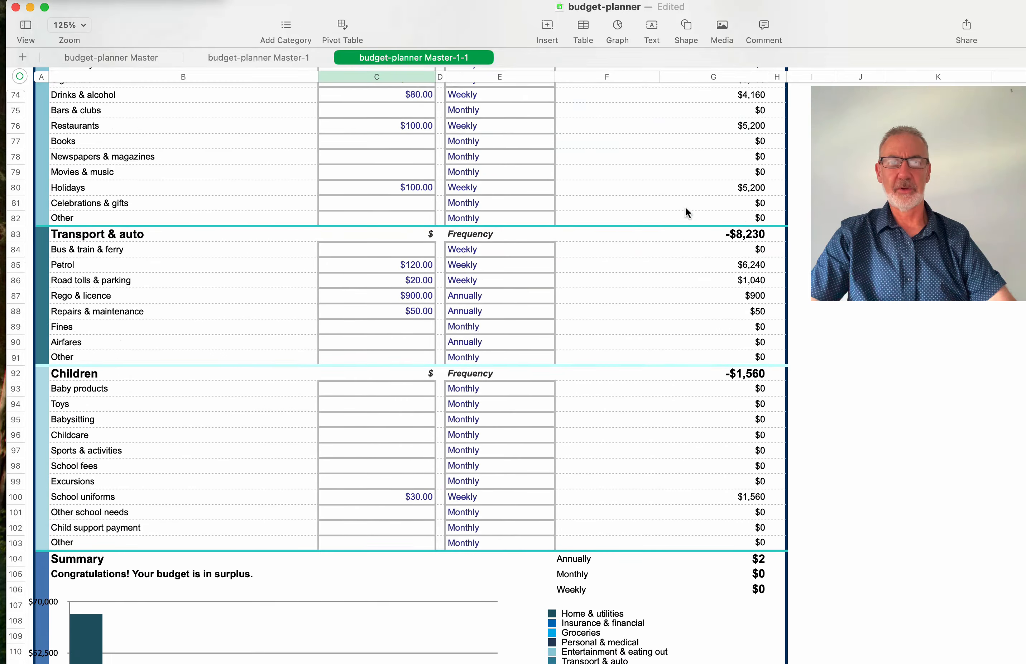
scroll(686, 208, "up", 15)
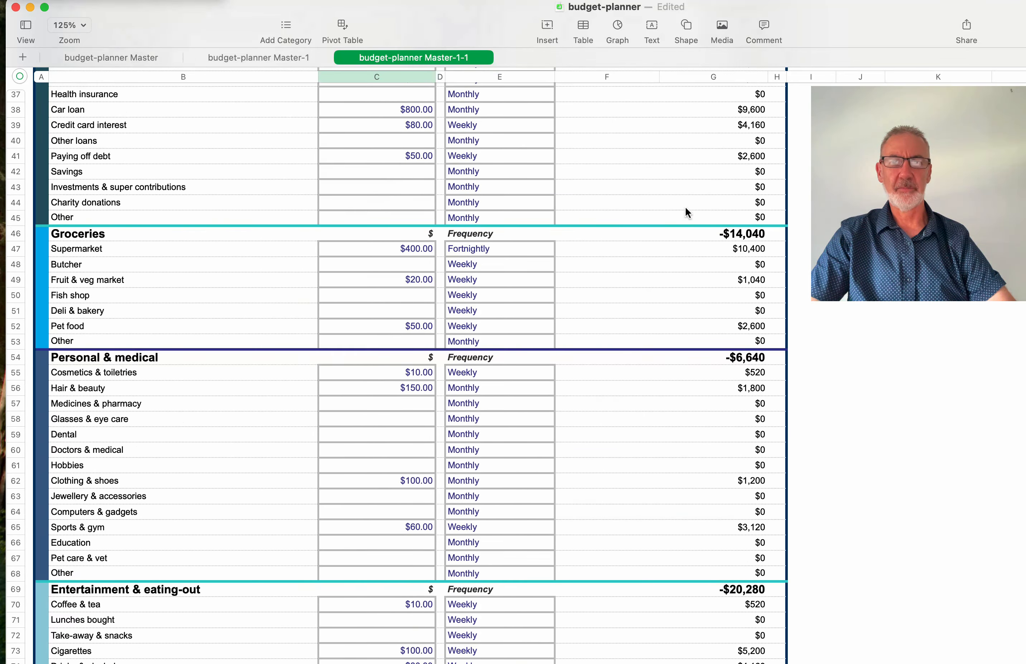
scroll(686, 208, "up", 7)
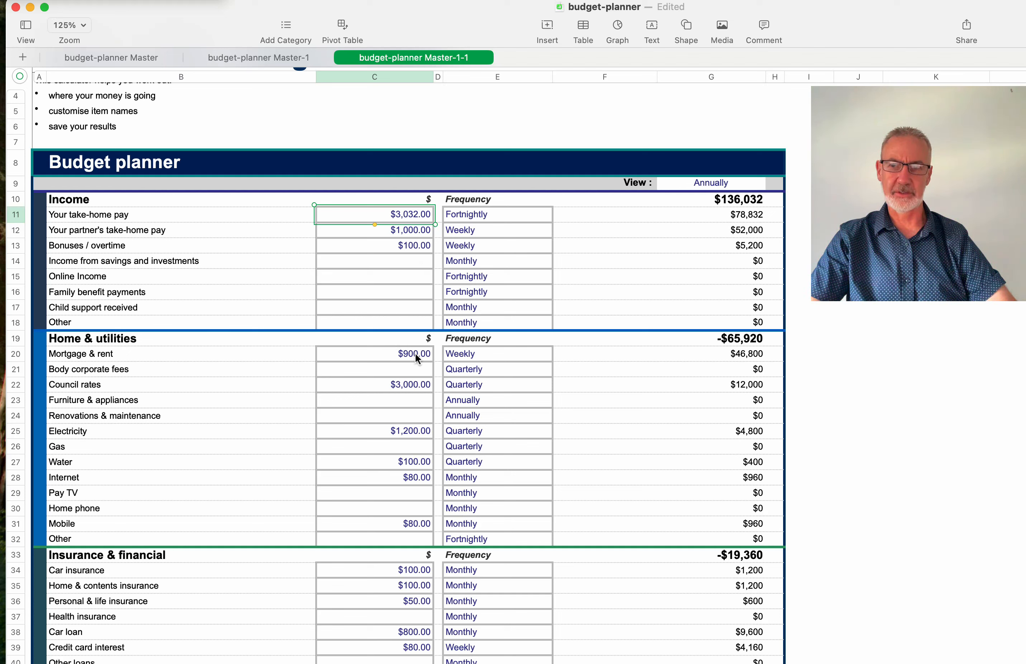
- Change the quarterly Electricity amount in C25 to $1,000.00, bringing Home & utilities to -$65,120
left_click(415, 356)
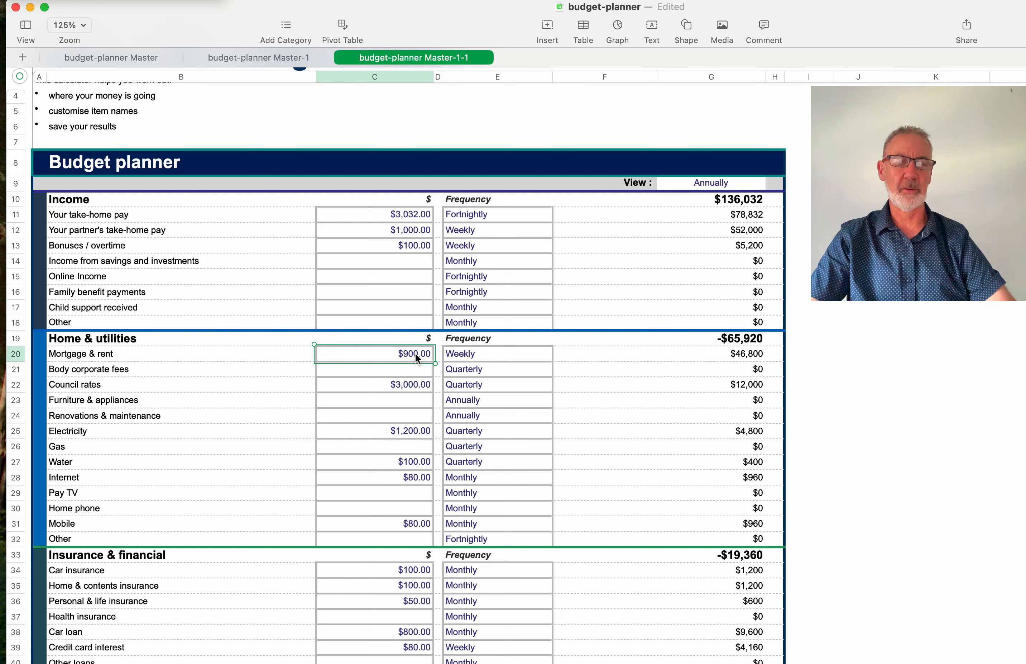
left_click(411, 388)
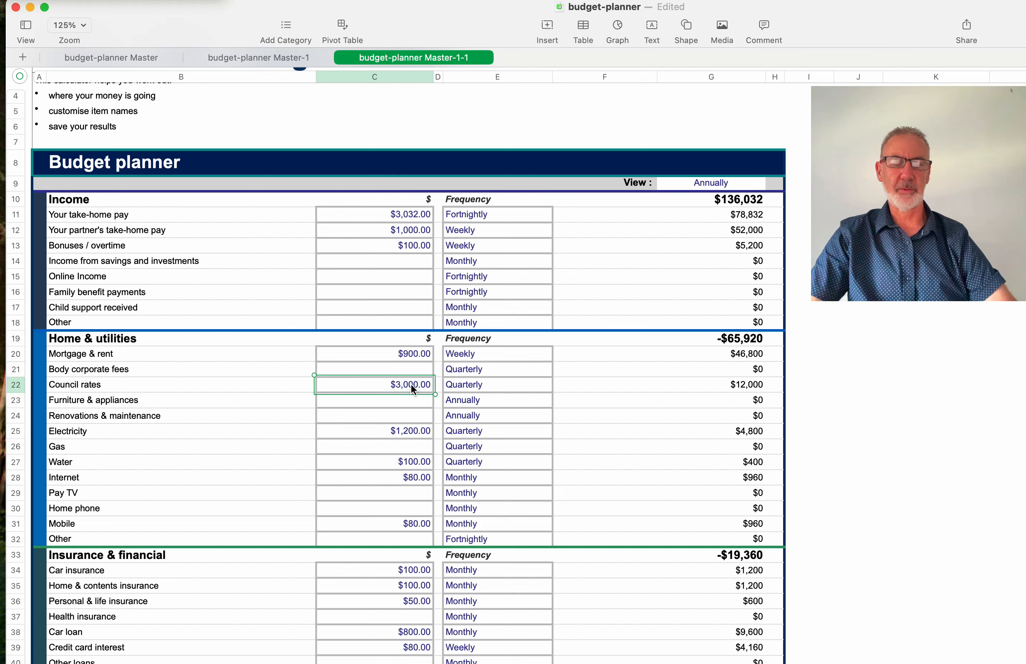
scroll(411, 384, "down", 5)
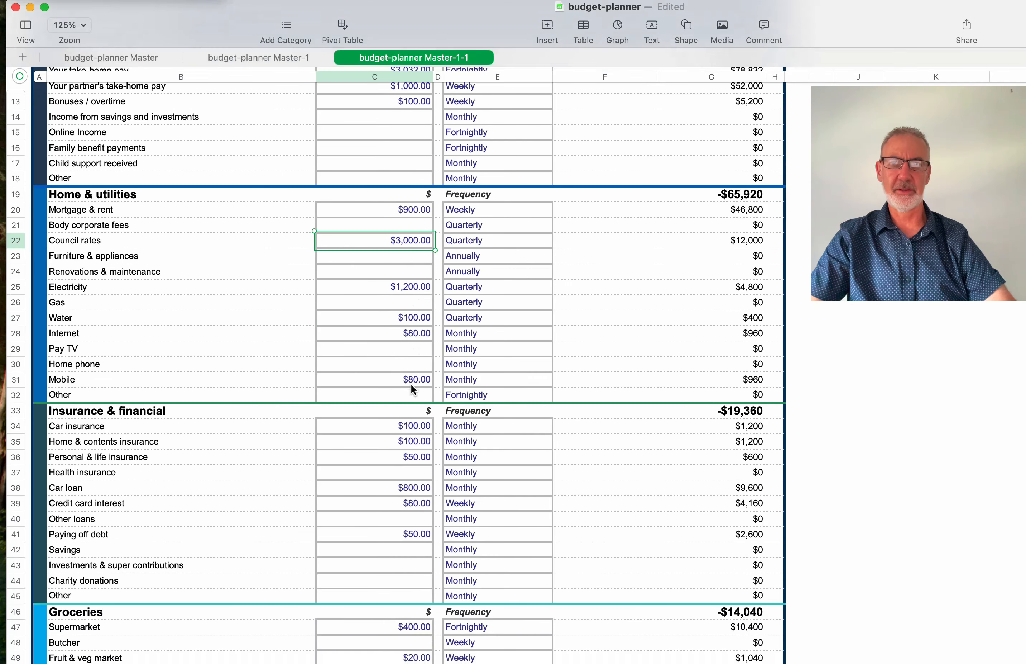
left_click(419, 287)
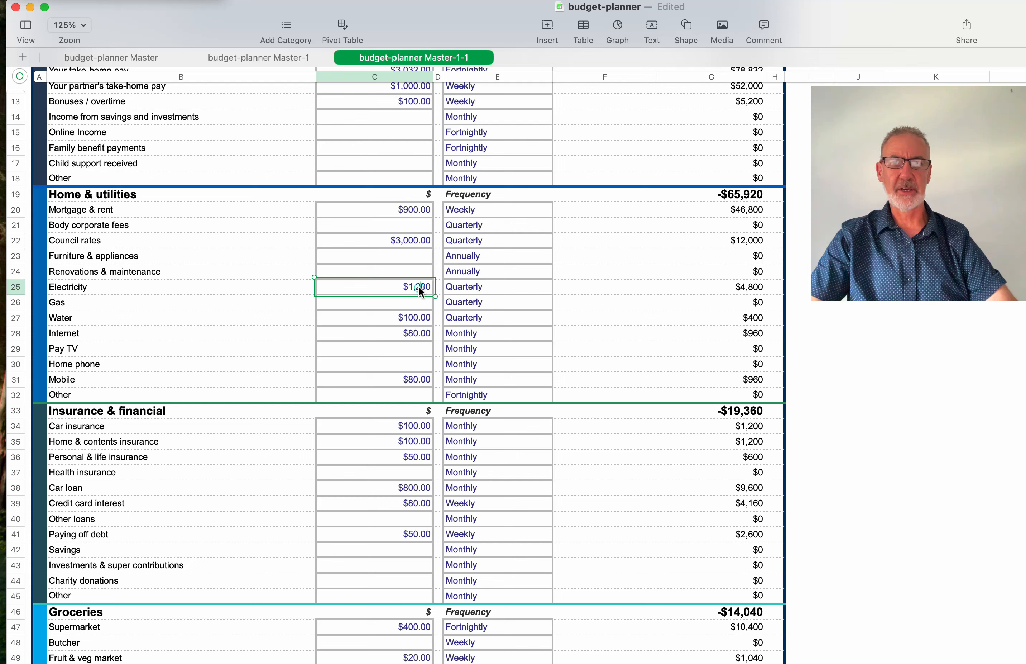
left_click_drag(416, 286, 431, 286)
type("0")
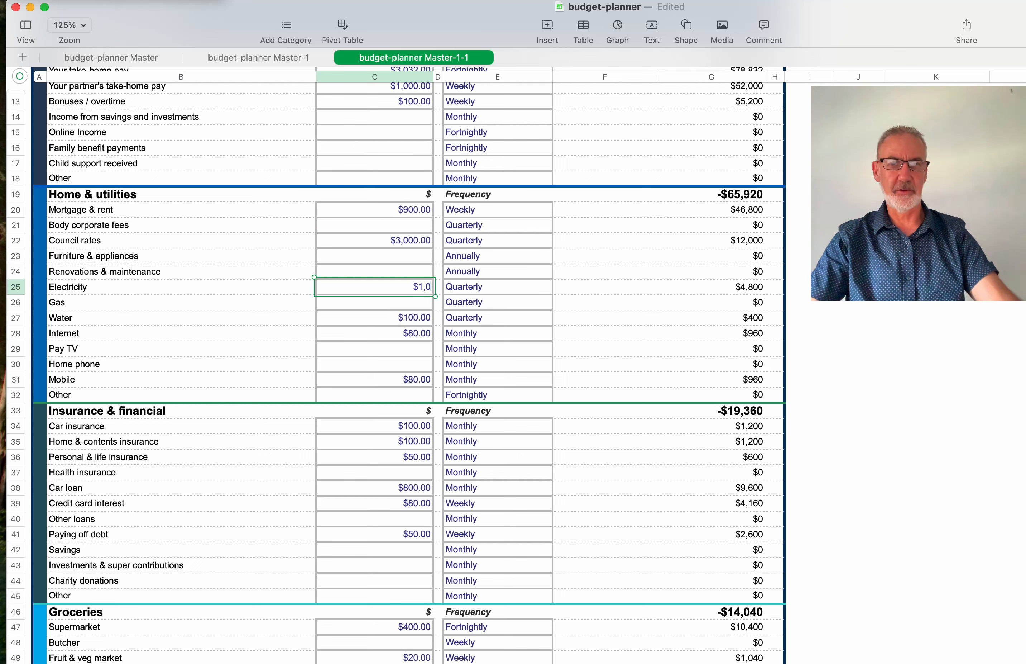
type("00")
key("Return")
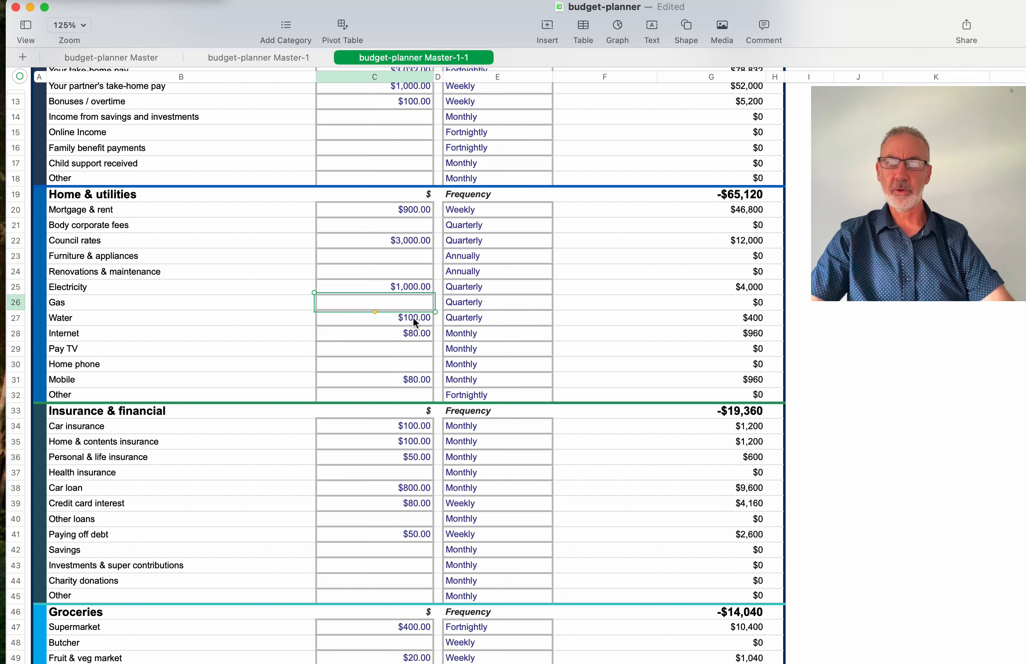
scroll(408, 339, "down", 10)
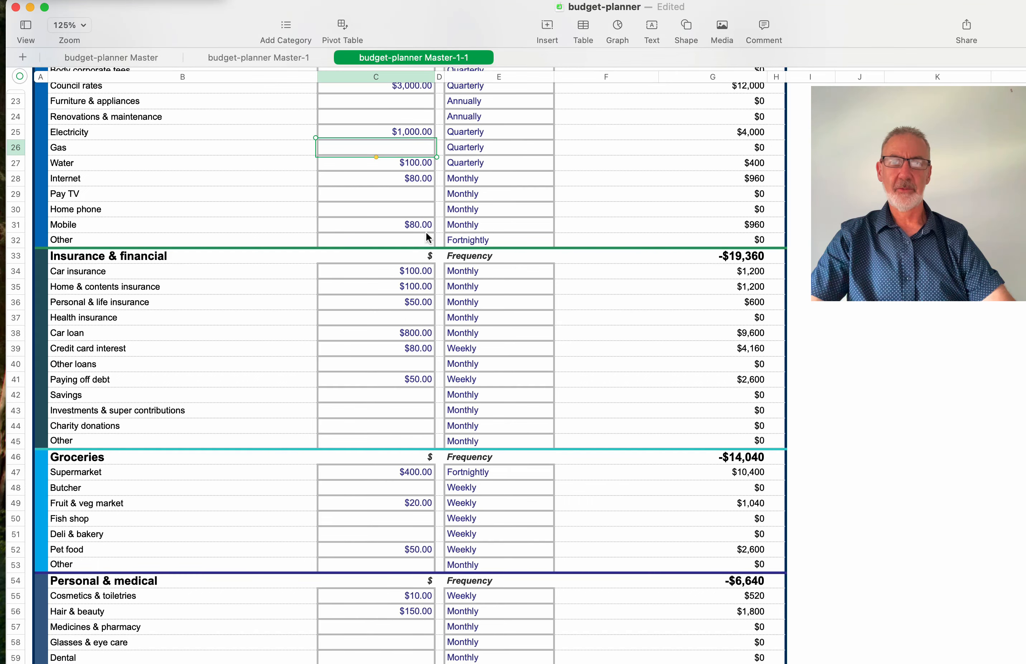
scroll(425, 230, "down", 9)
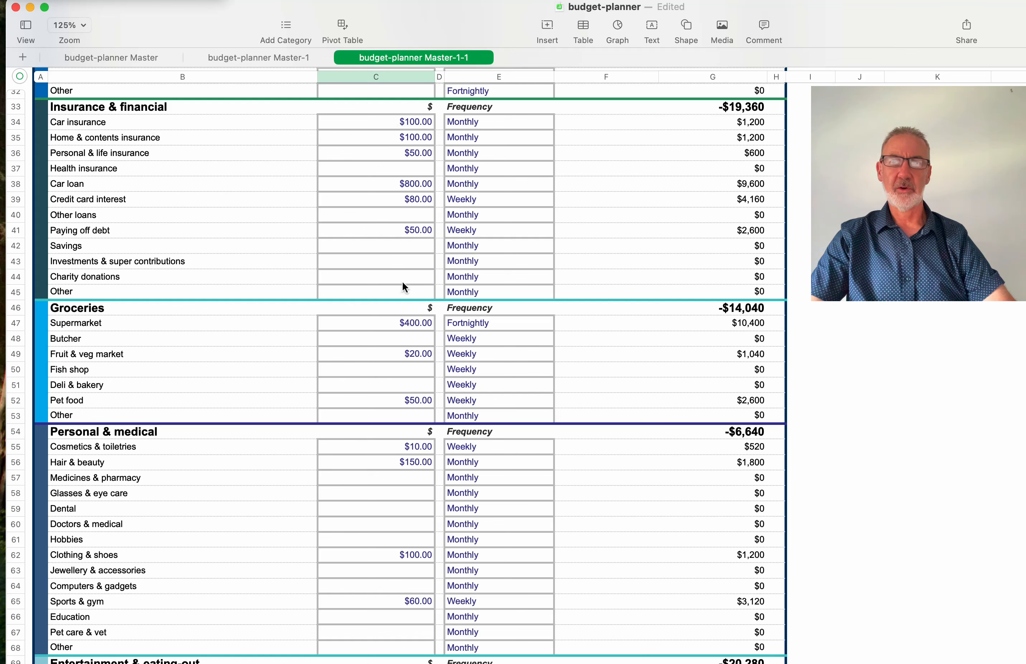
- Change the fortnightly Supermarket amount in C47 to $420.00, lifting Groceries to -$14,560
scroll(402, 279, "down", 4)
scroll(403, 285, "up", 3)
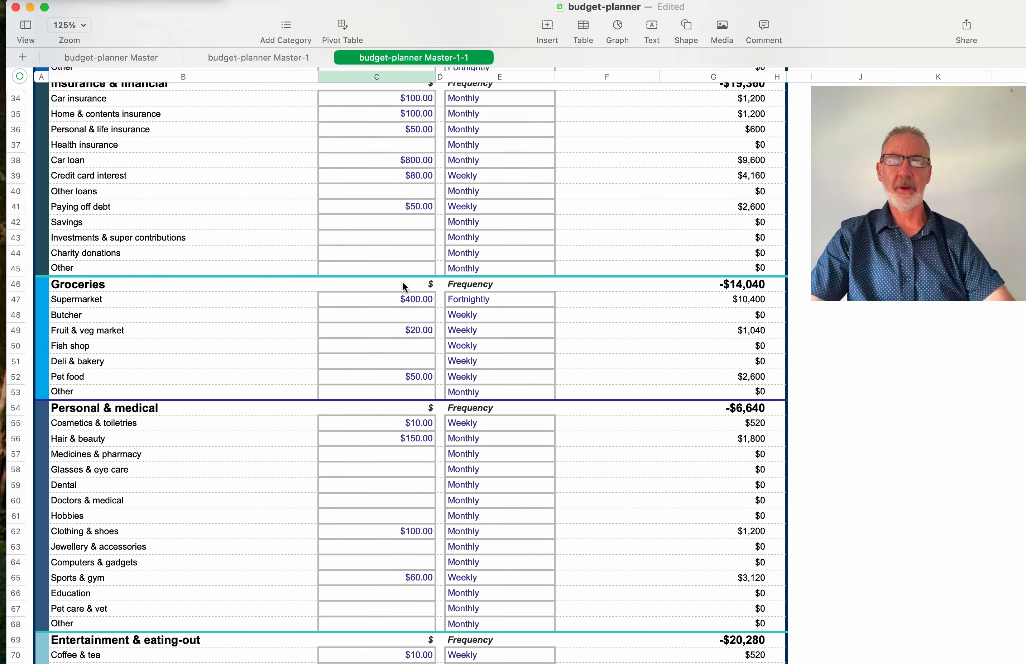
scroll(402, 285, "down", 4)
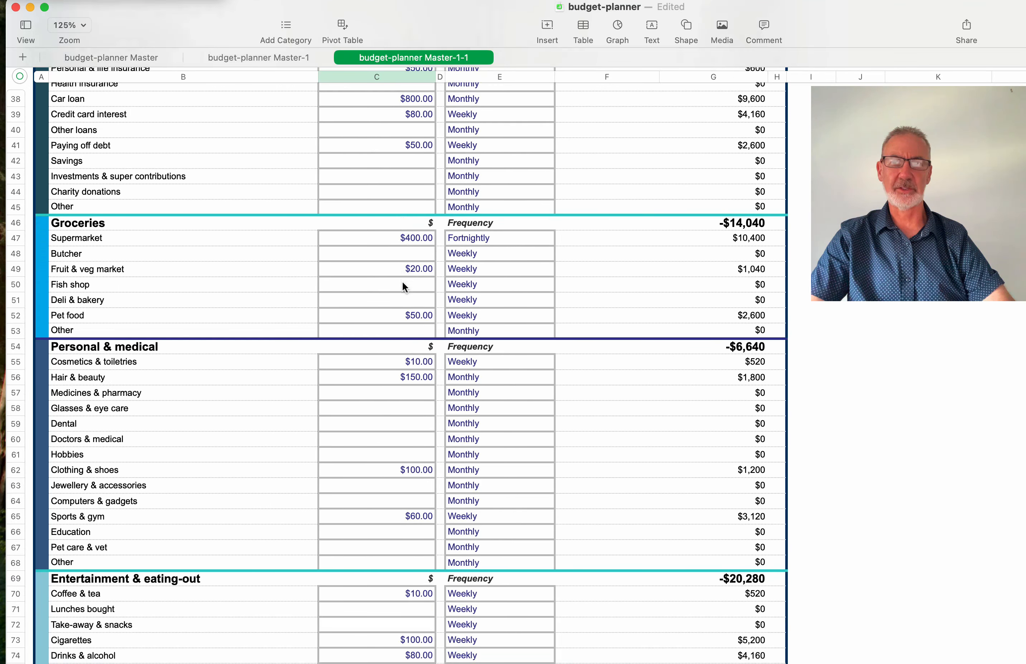
left_click(420, 237)
left_click(419, 236)
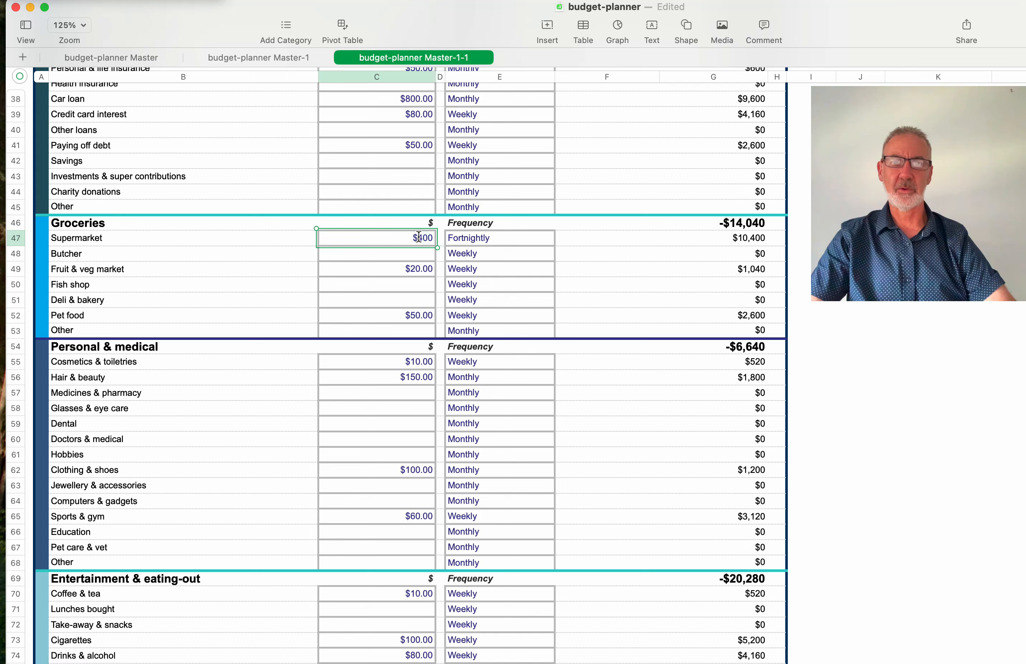
left_click_drag(423, 237, 427, 236)
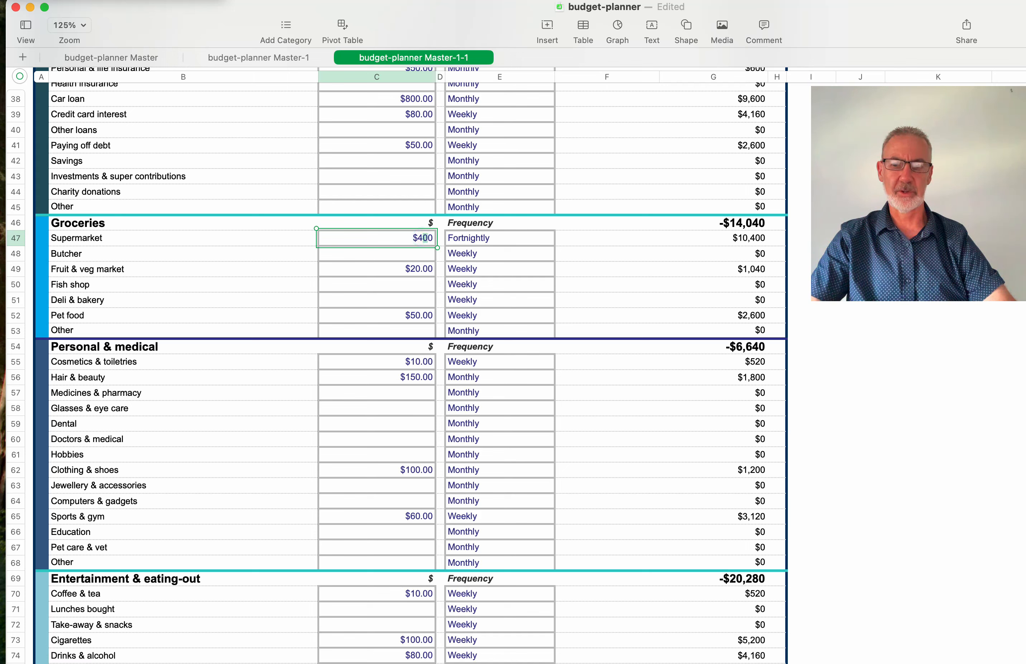
type("2")
key("Return")
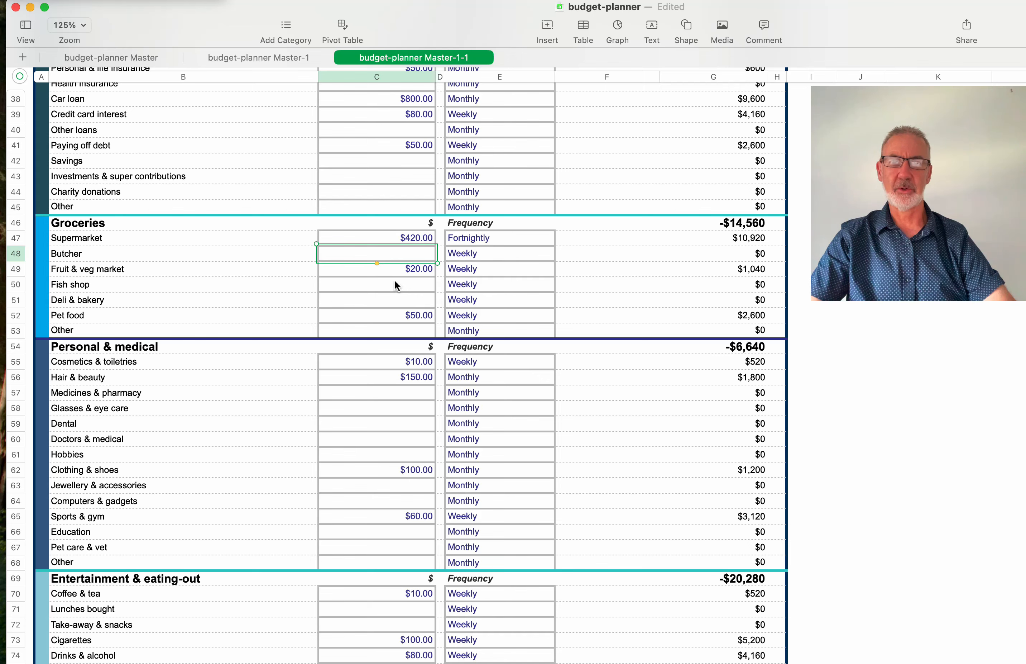
scroll(395, 280, "down", 3)
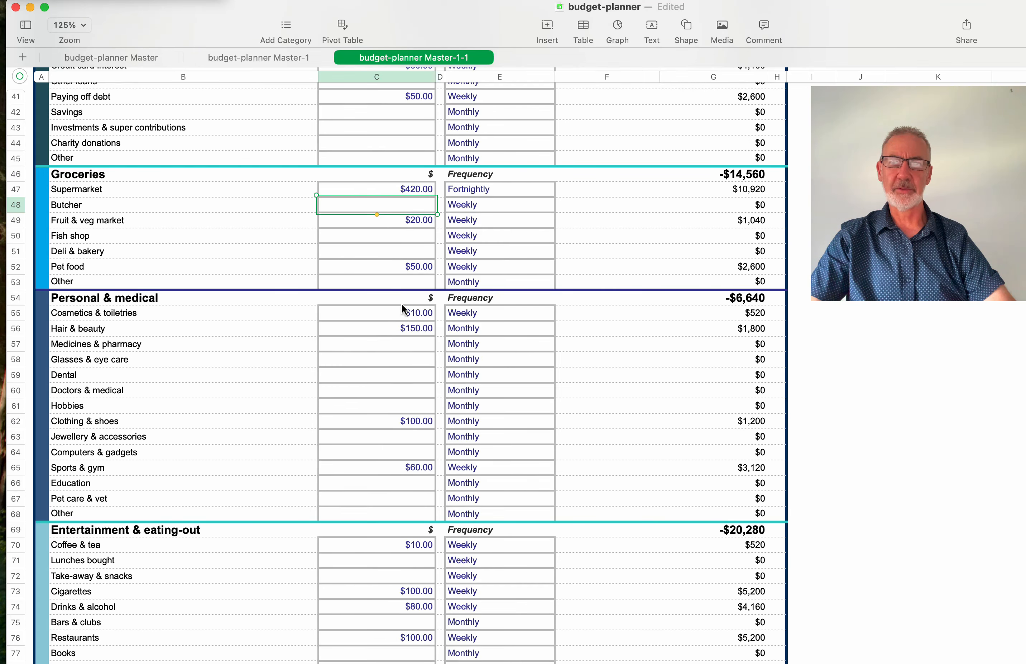
scroll(402, 304, "down", 10)
scroll(402, 304, "down", 10)
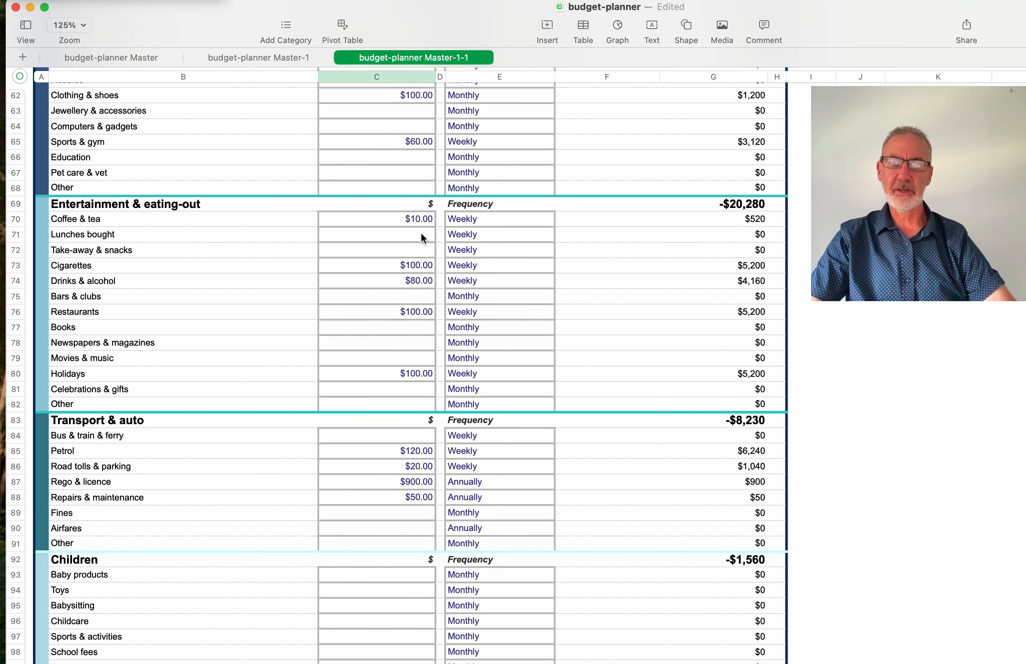
left_click(421, 265)
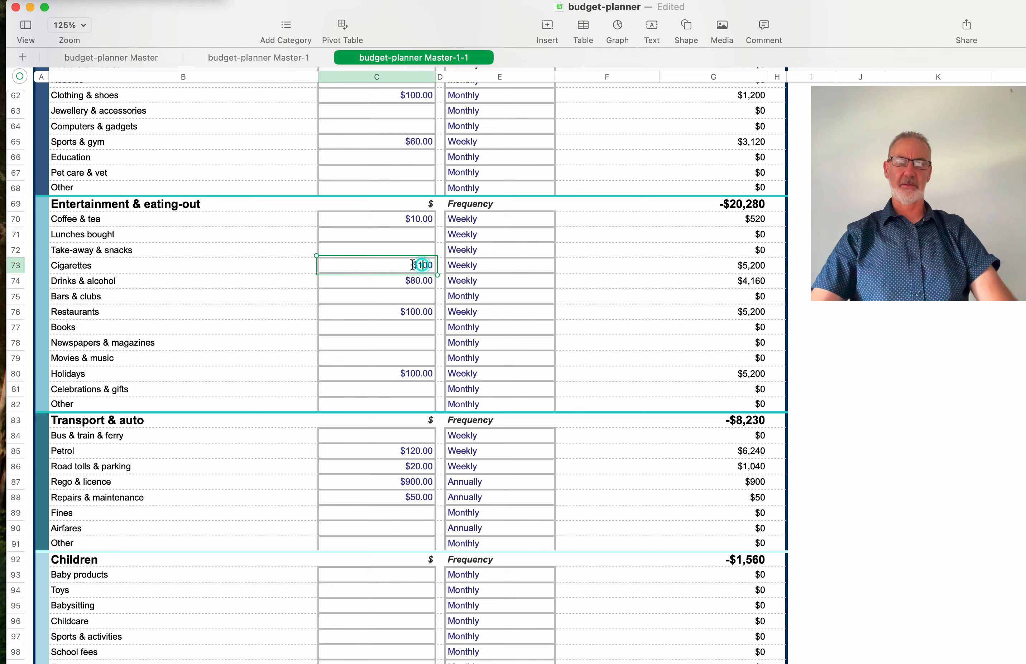
double_click(422, 265)
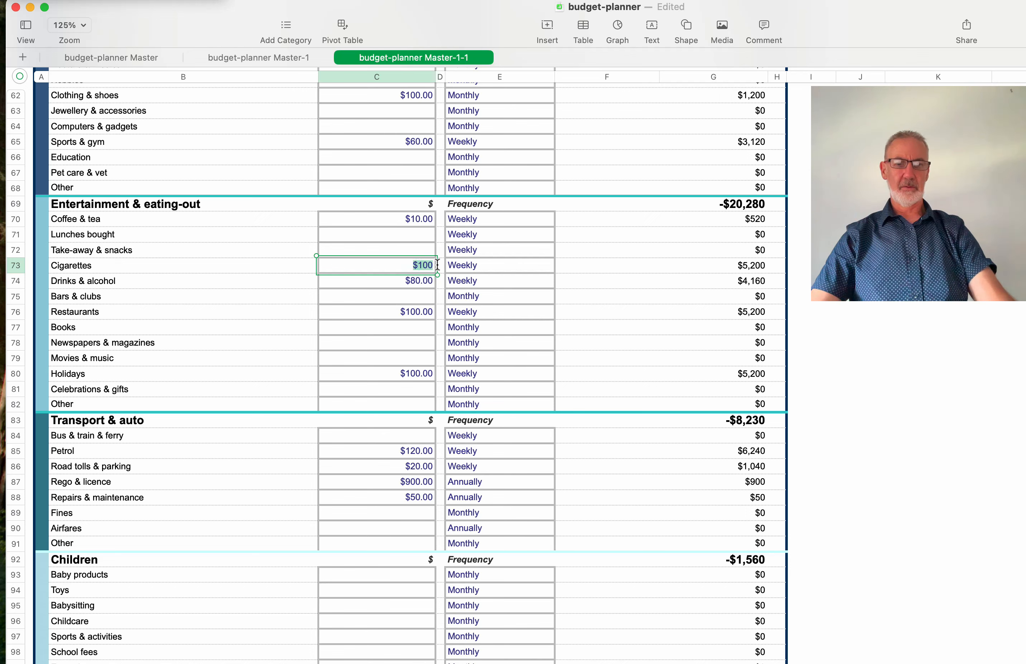
type("0")
key("Return")
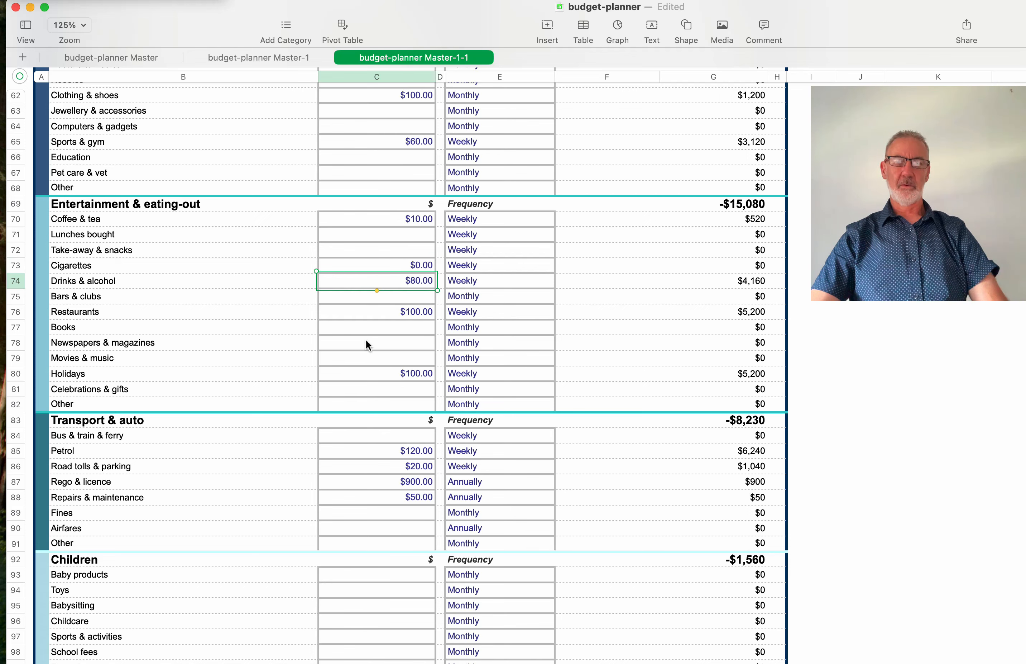
scroll(423, 340, "down", 1)
scroll(425, 347, "down", 3)
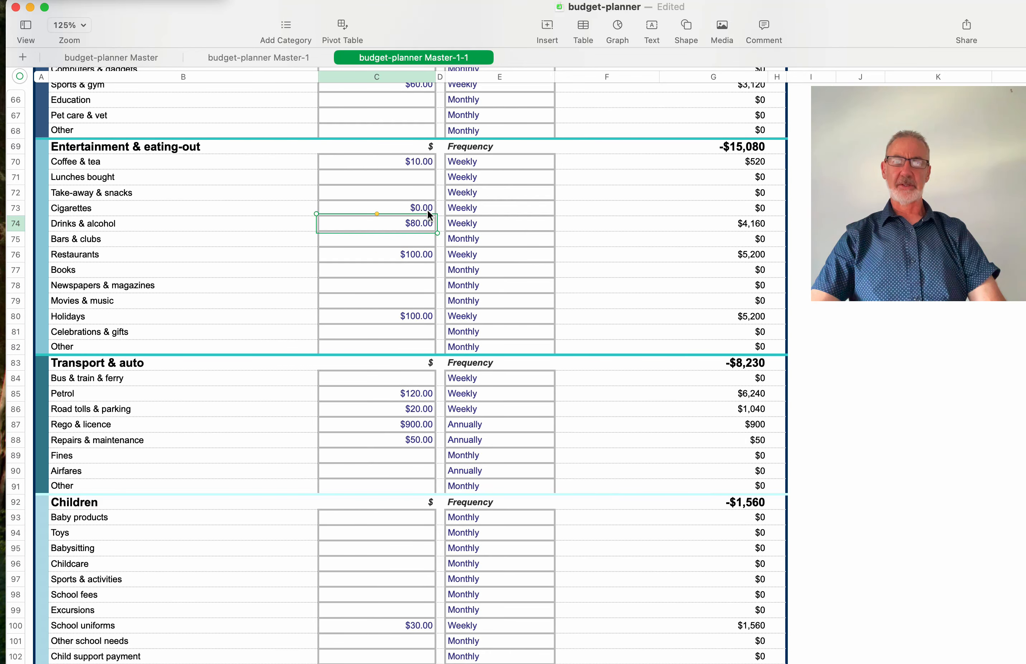
scroll(425, 256, "down", 4)
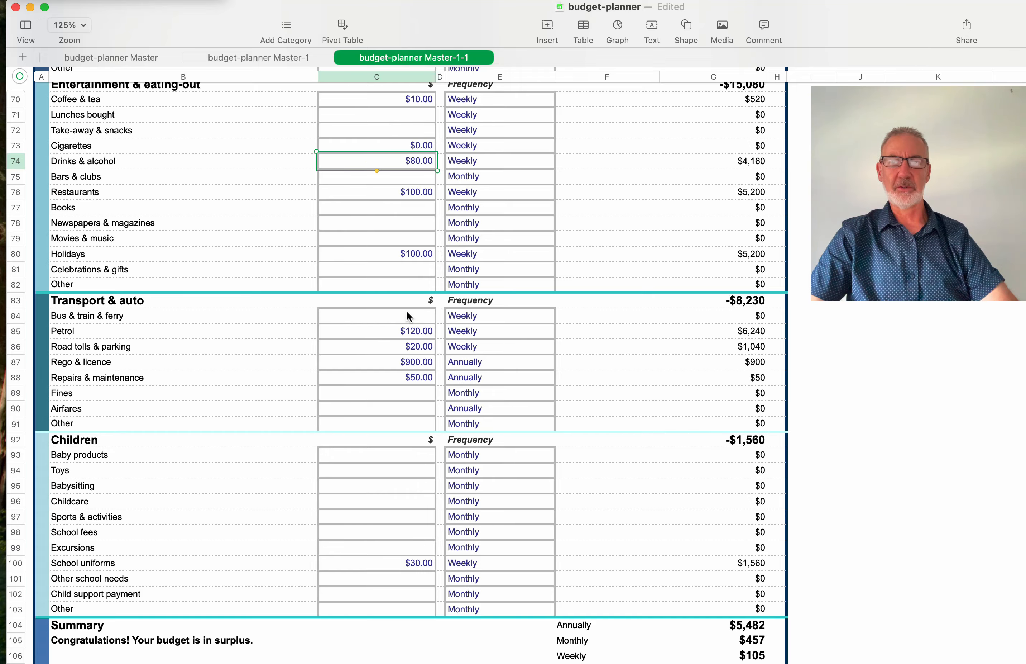
scroll(407, 312, "up", 10)
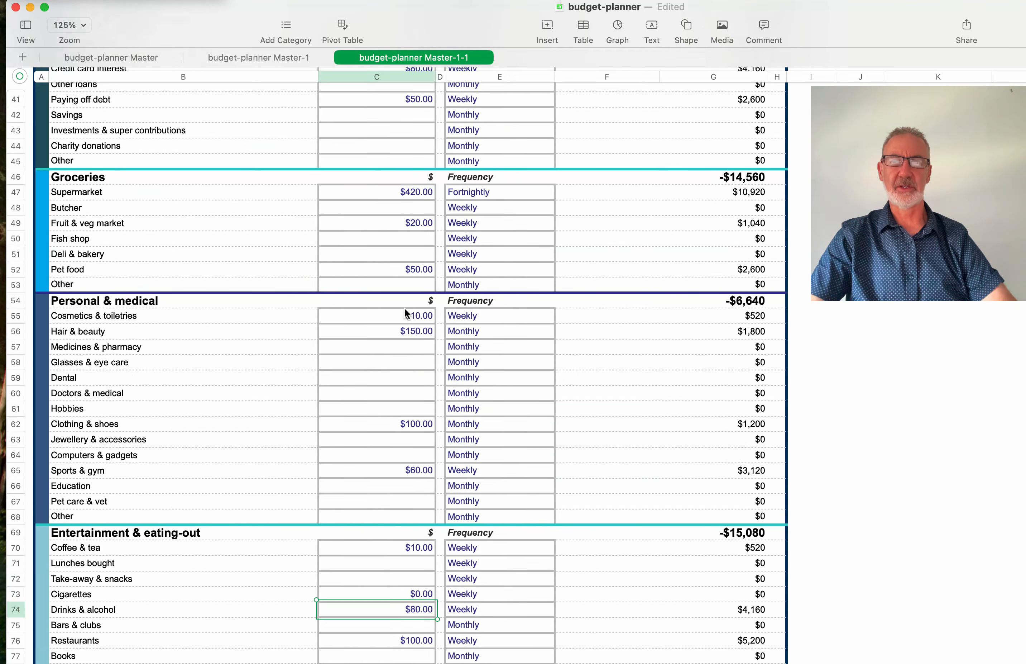
scroll(405, 308, "up", 3)
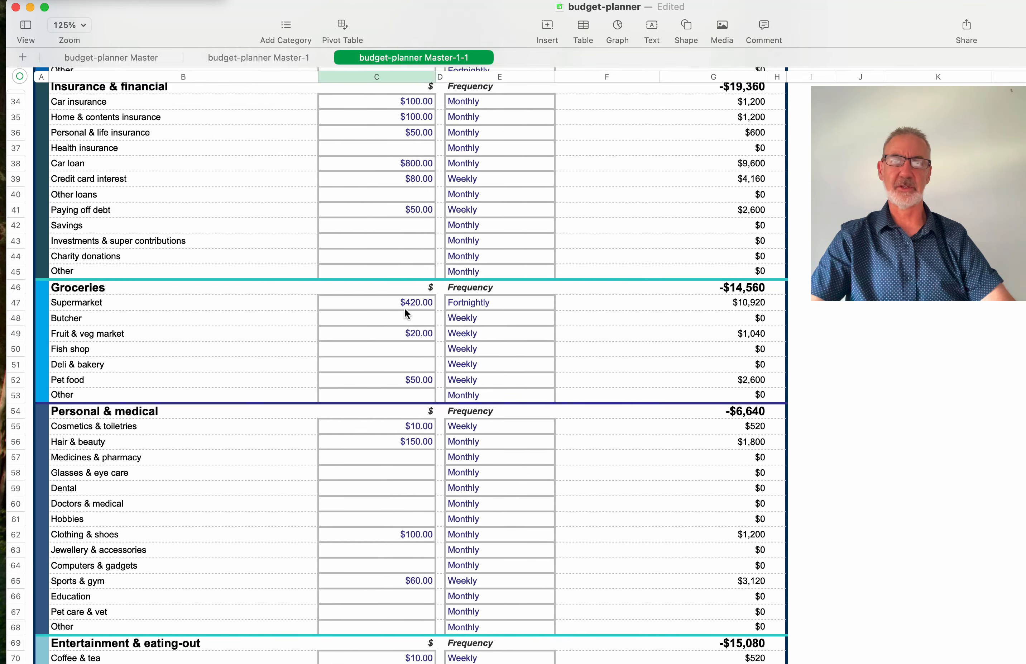
scroll(406, 313, "up", 1)
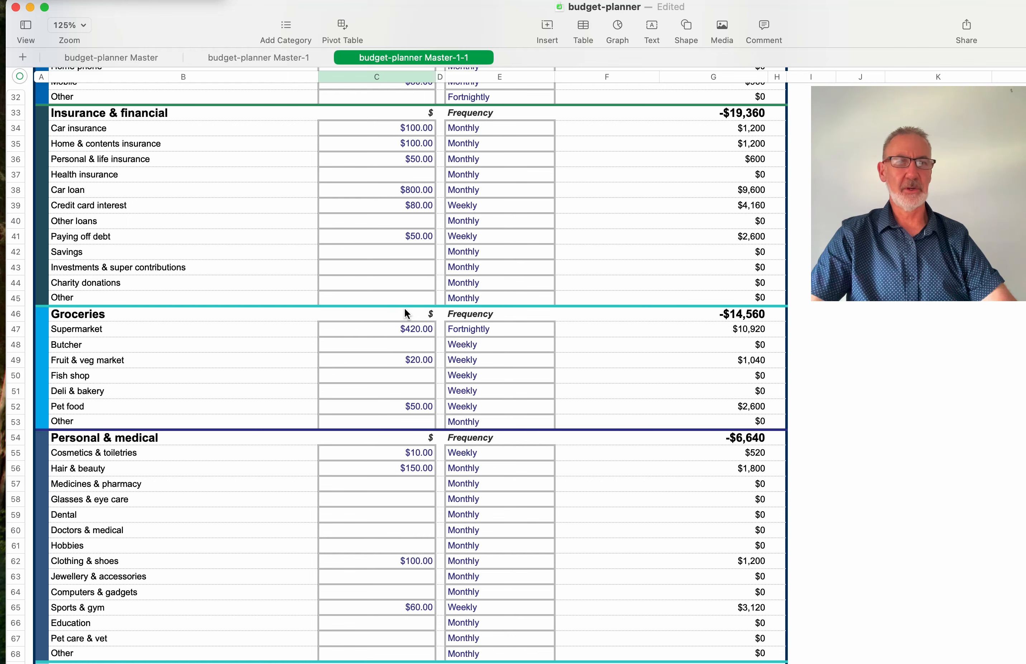
scroll(389, 231, "up", 3)
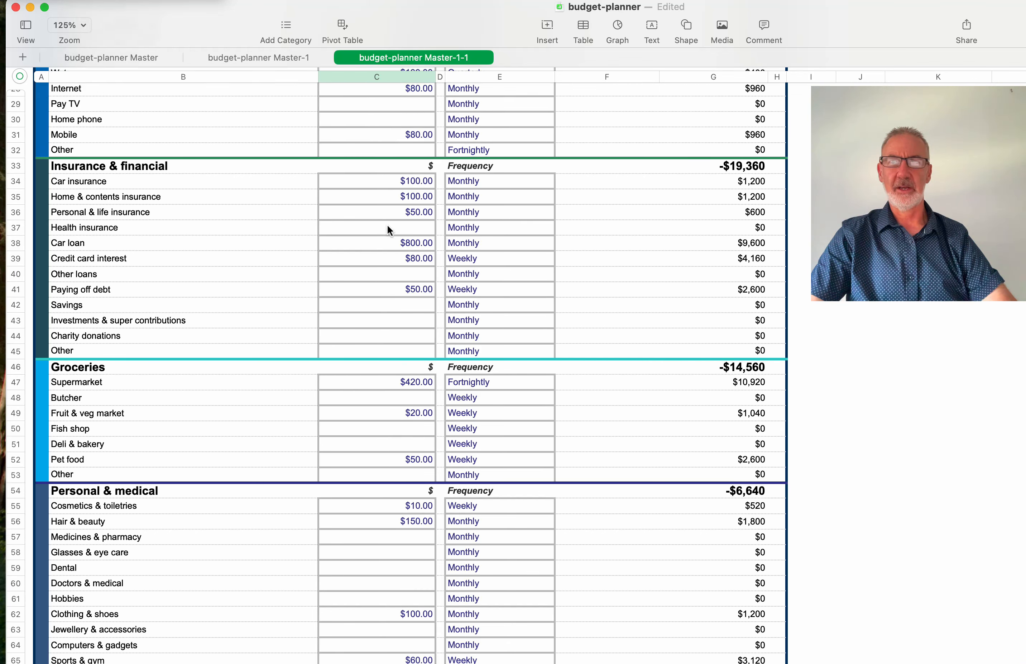
scroll(390, 231, "up", 6)
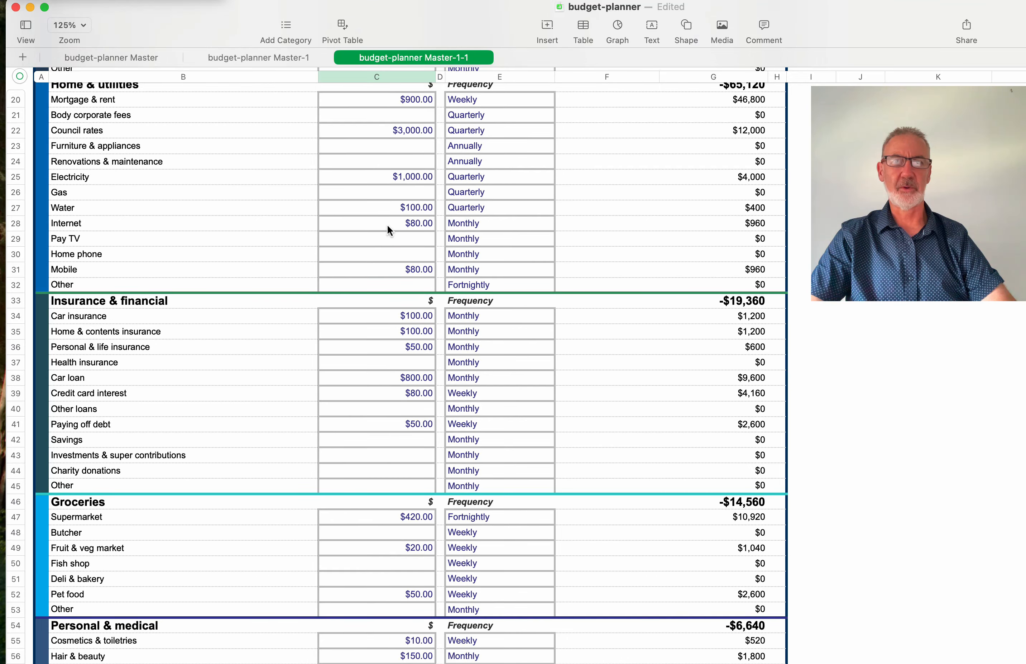
scroll(387, 226, "down", 20)
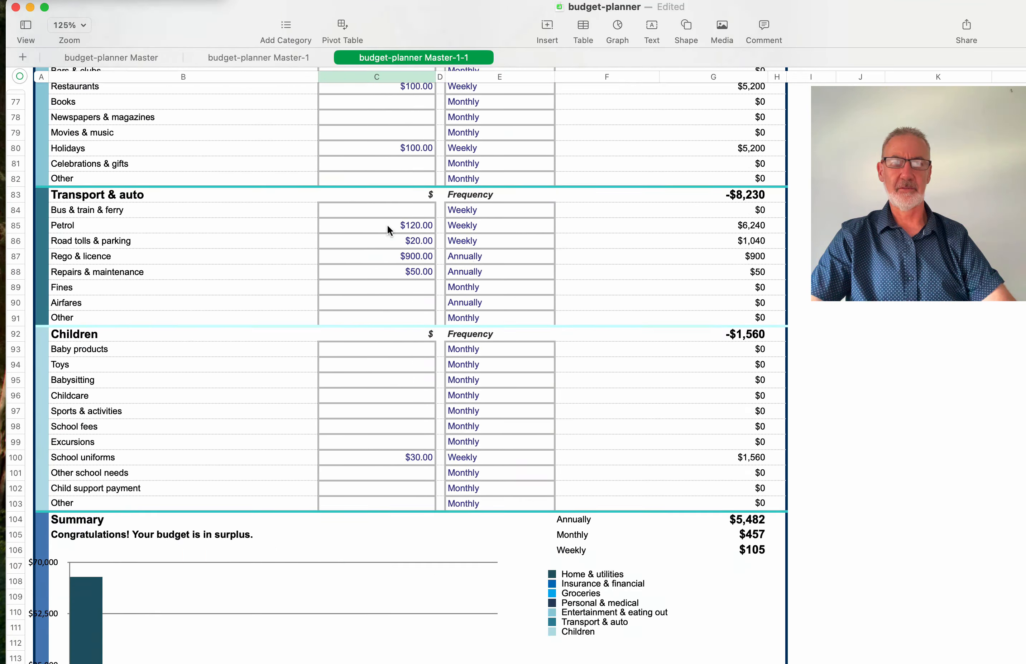
scroll(387, 225, "down", 6)
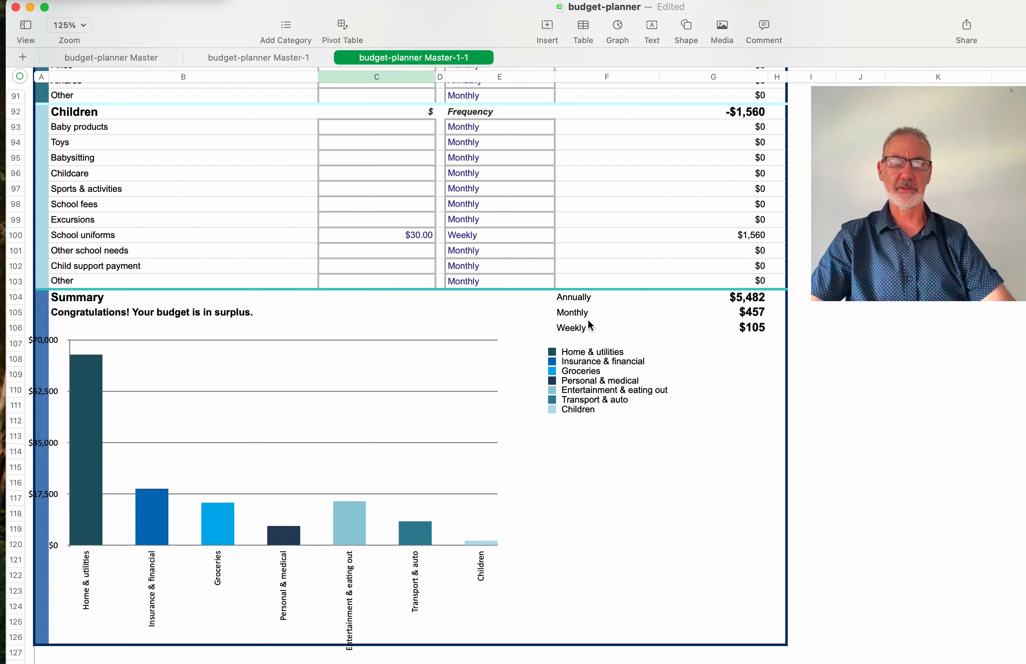
left_click(753, 329)
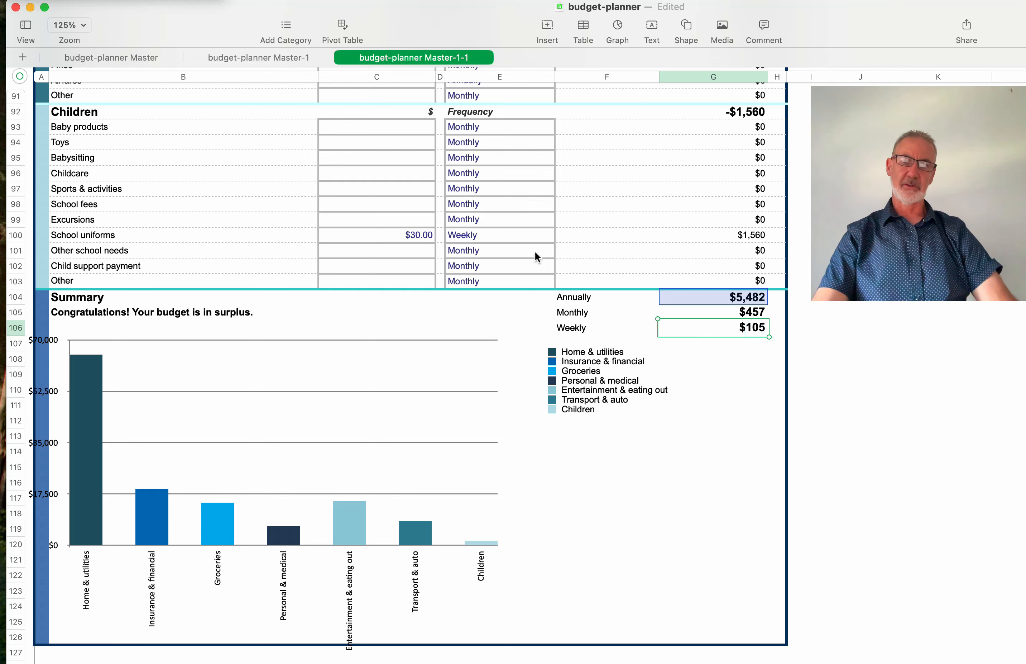
scroll(444, 172, "up", 5)
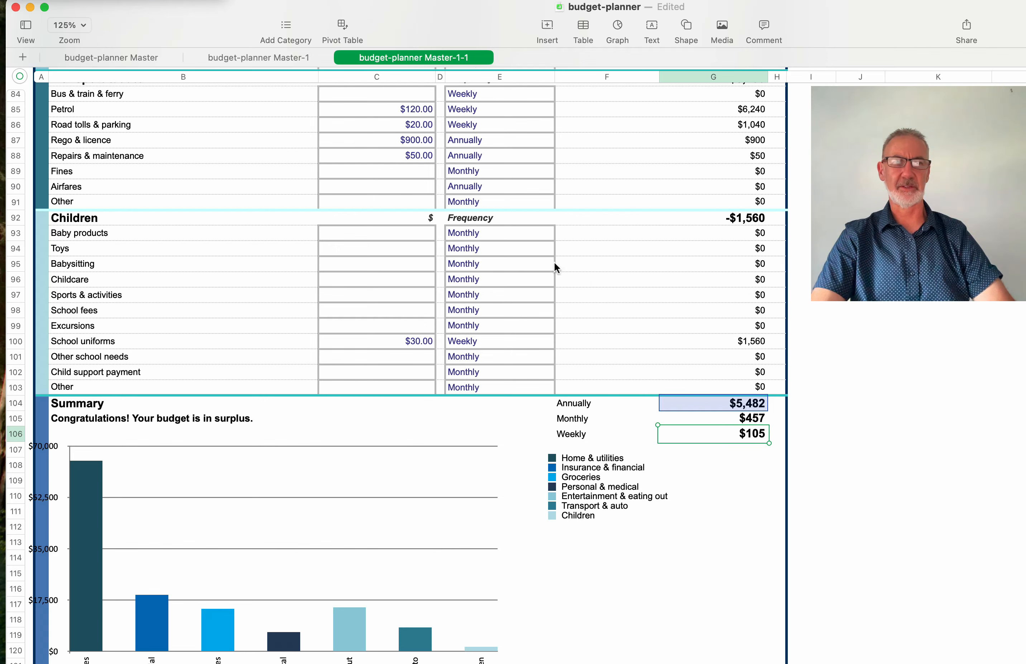
- Enter 120 as the weekly Cigarettes amount in C73 and check the Summary's -$758 annual shortfall
scroll(555, 260, "up", 6)
scroll(555, 267, "up", 7)
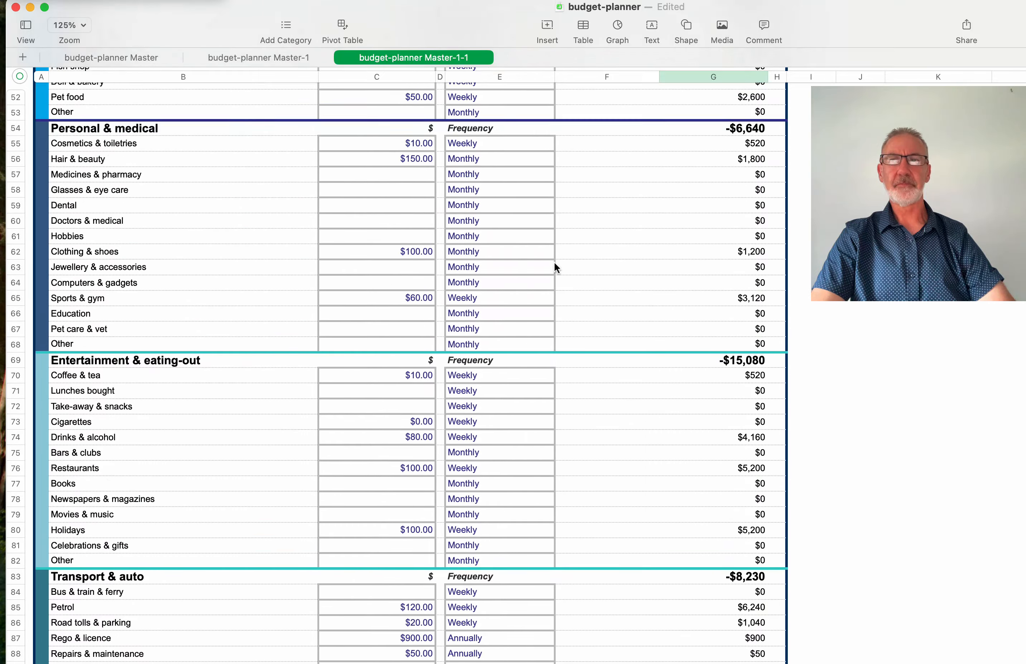
scroll(554, 260, "up", 12)
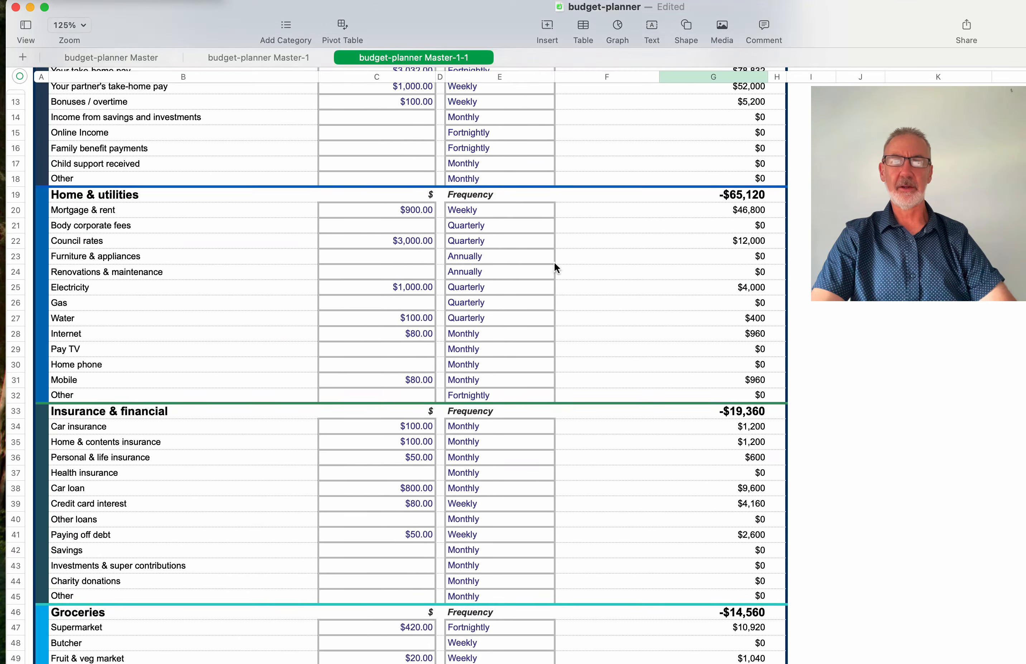
scroll(554, 261, "down", 5)
scroll(555, 267, "down", 7)
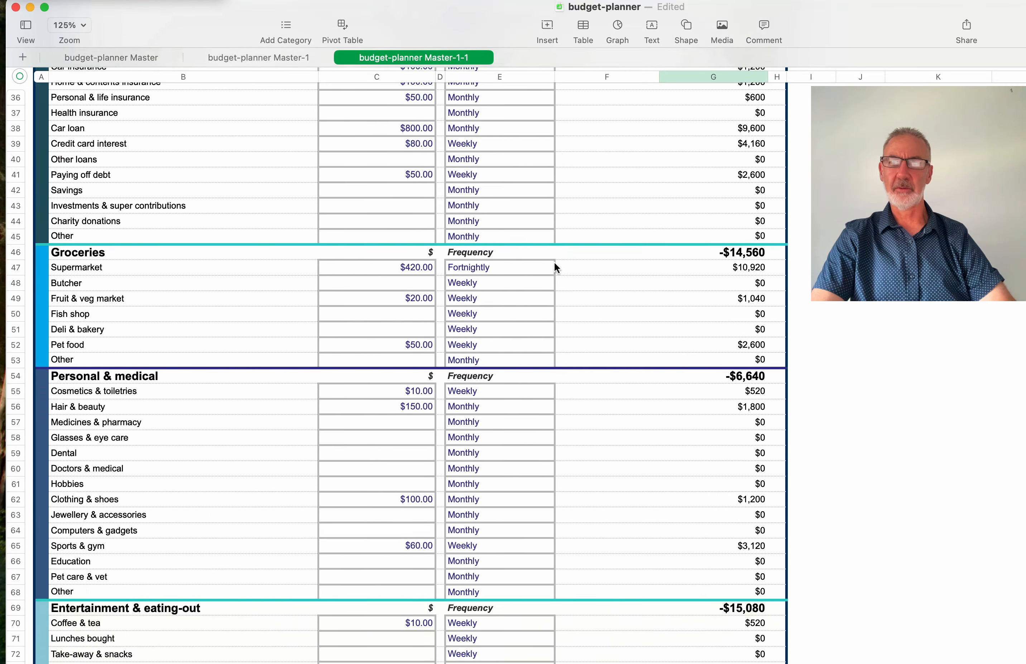
scroll(555, 268, "down", 6)
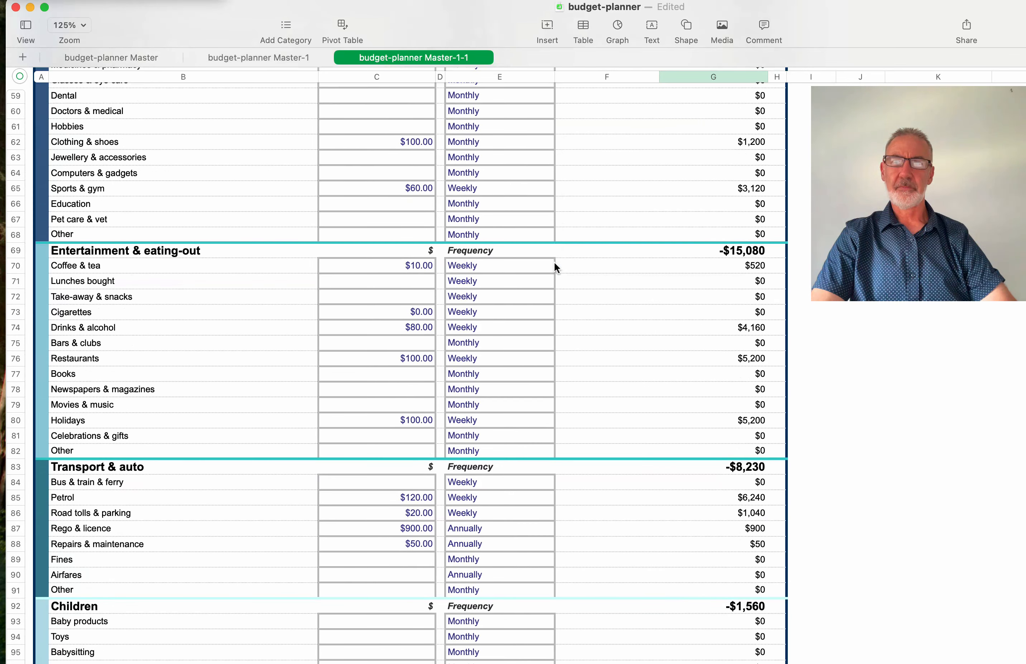
left_click(414, 311)
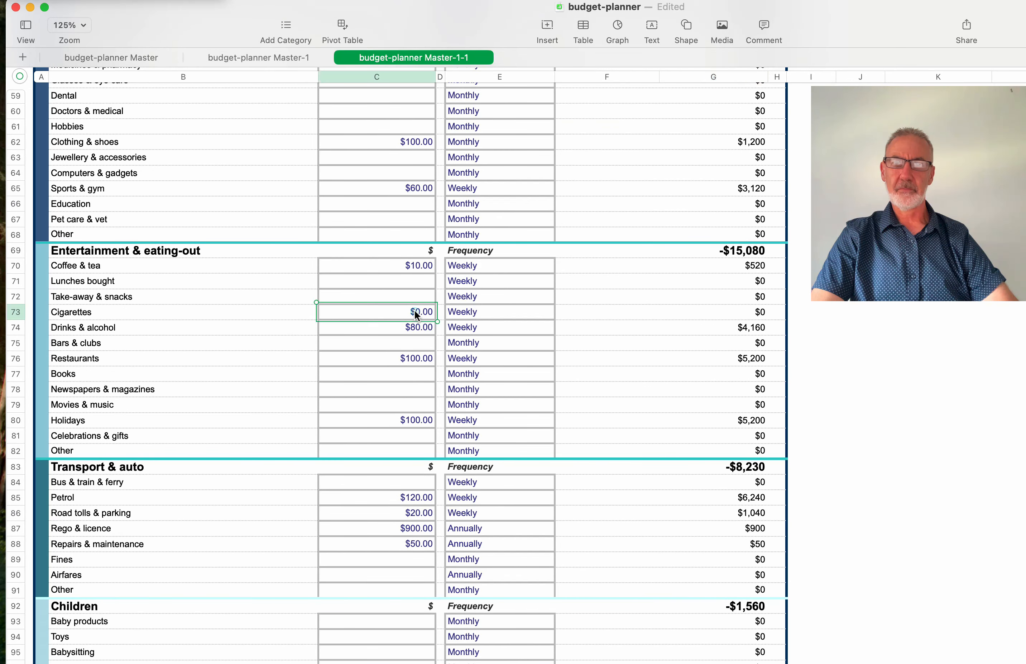
type("100")
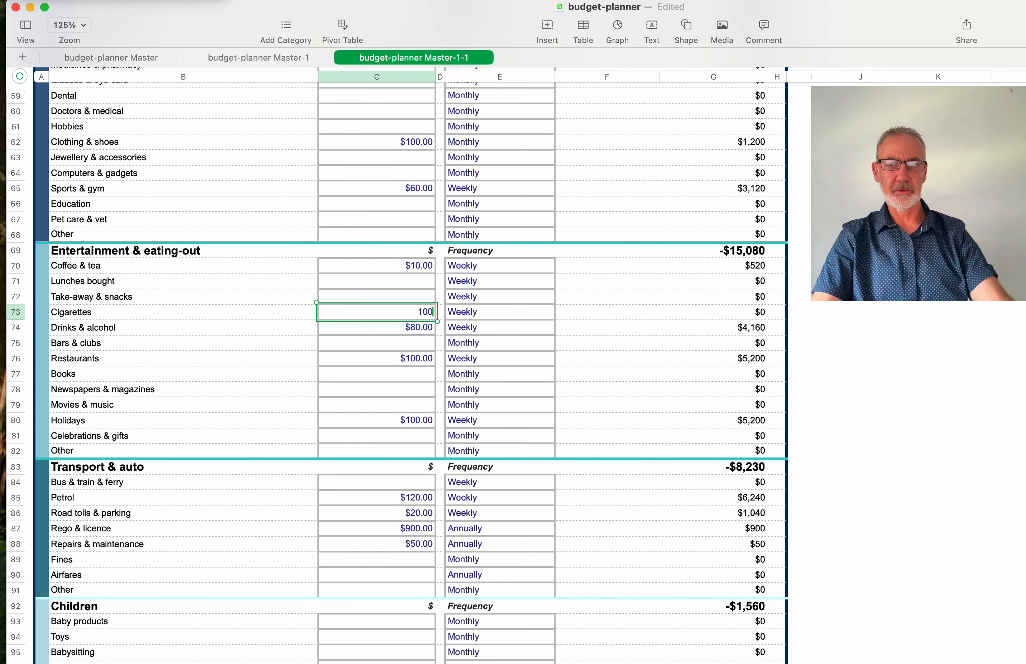
key("BackSpace")
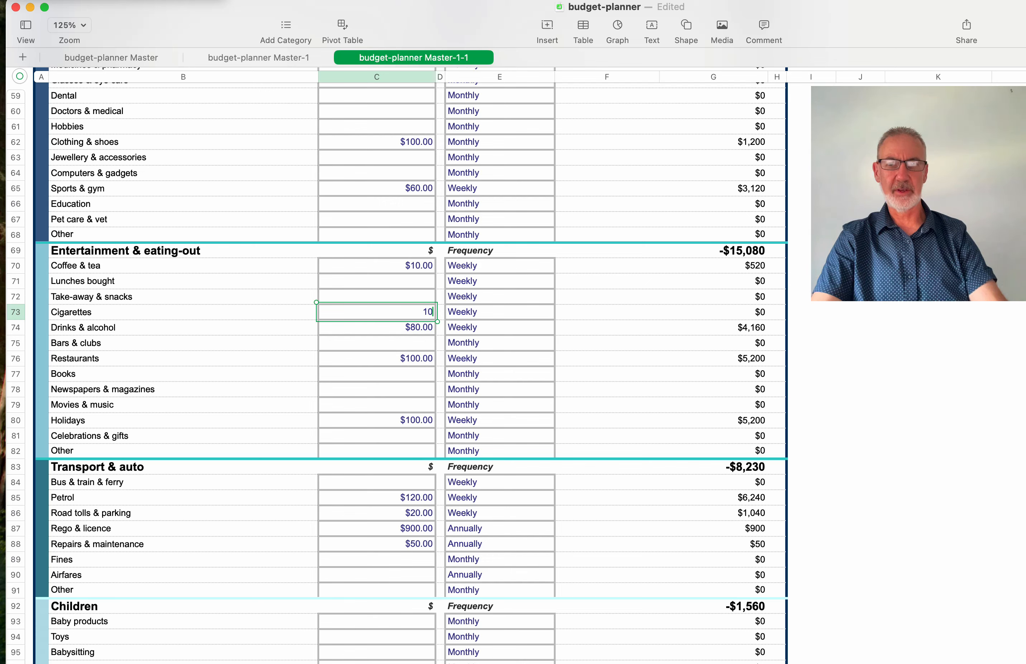
type("0")
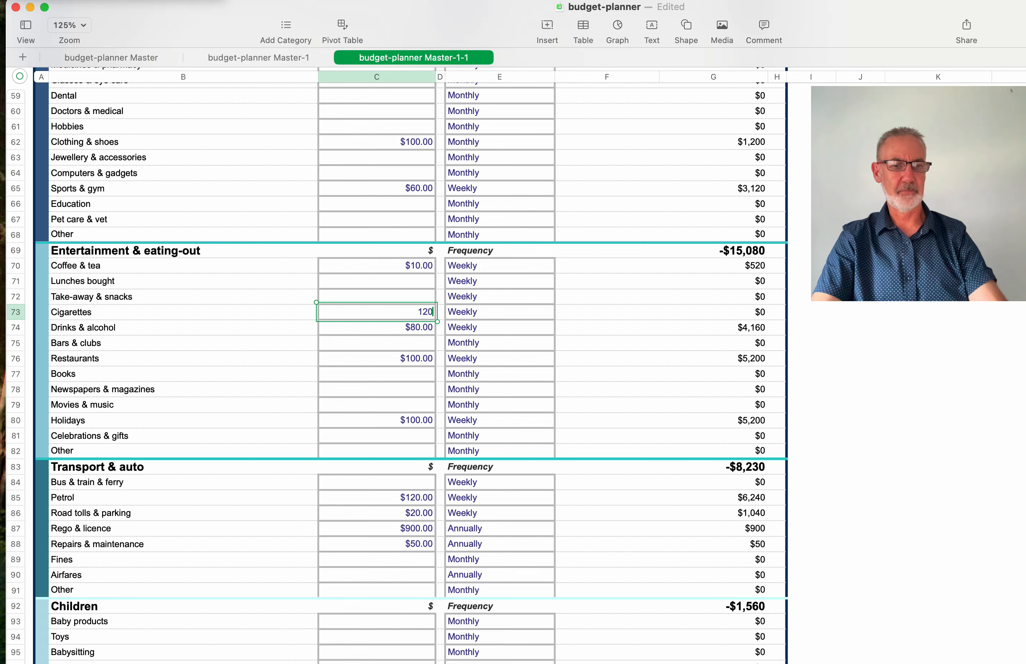
key("Return")
scroll(450, 313, "down", 15)
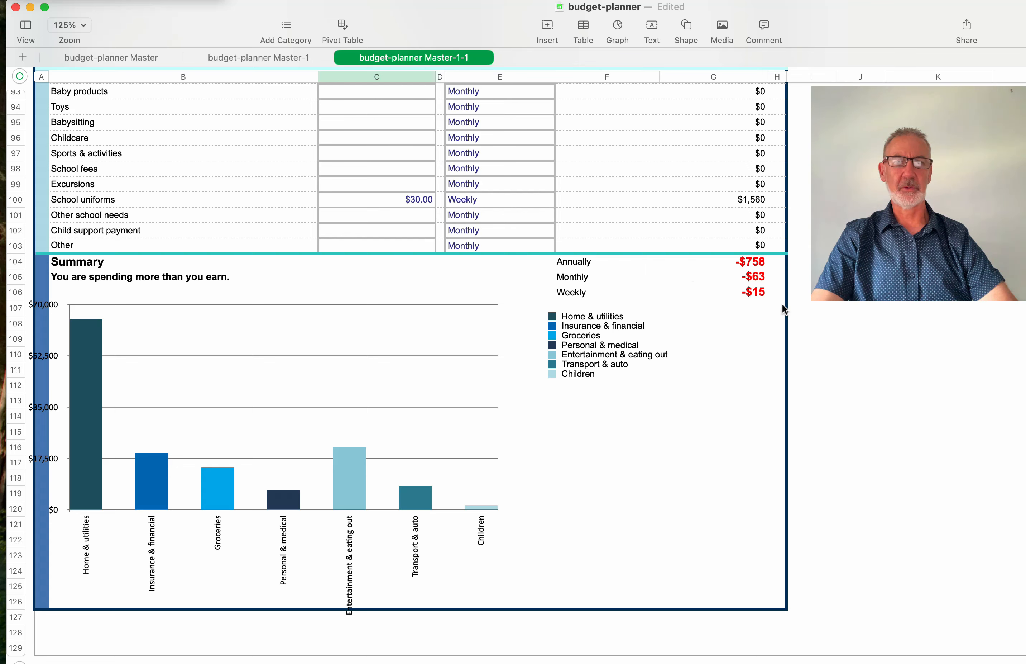
scroll(618, 234, "up", 10)
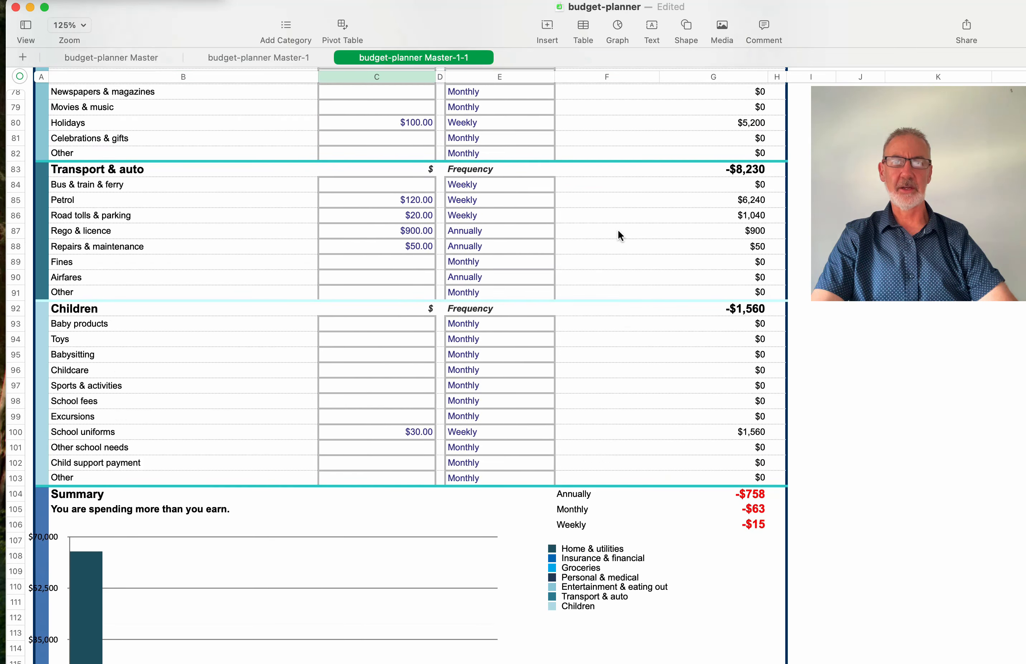
scroll(619, 235, "up", 10)
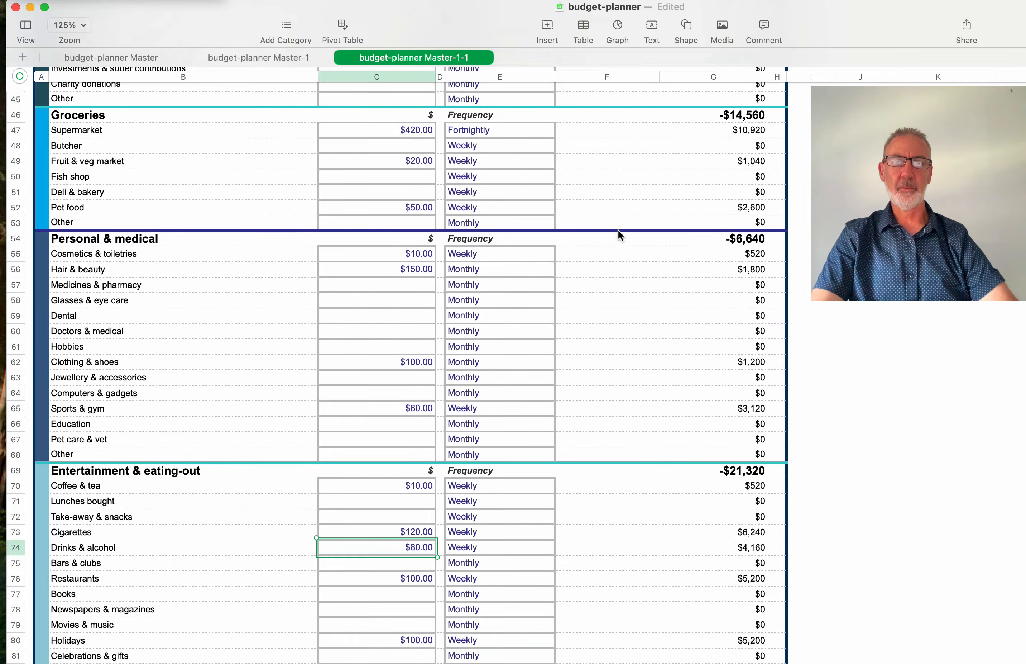
scroll(618, 234, "up", 5)
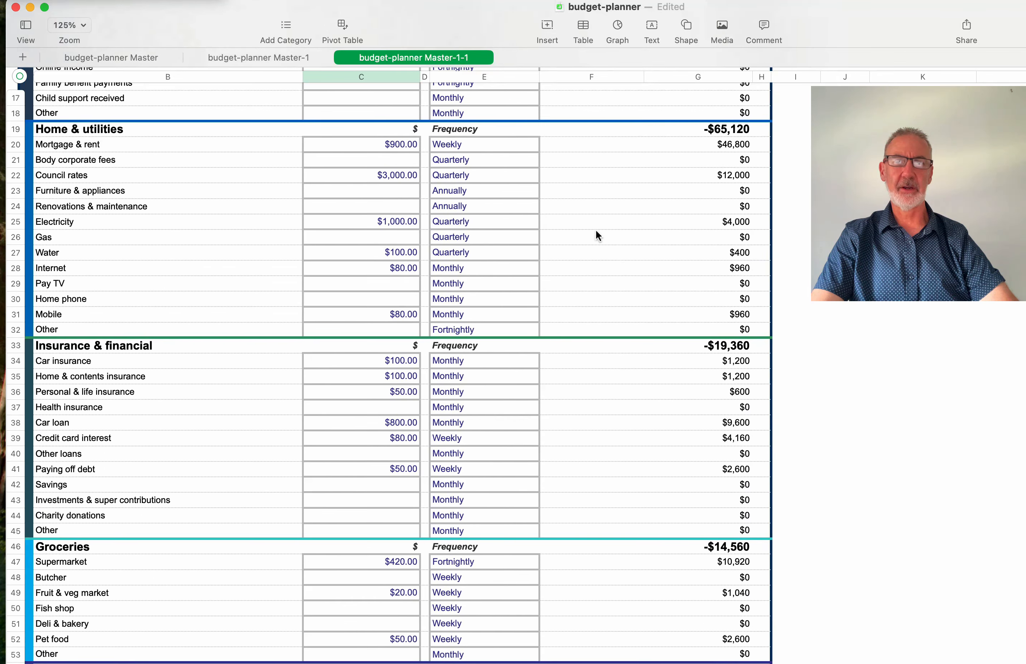
left_click(444, 176)
left_click(408, 175)
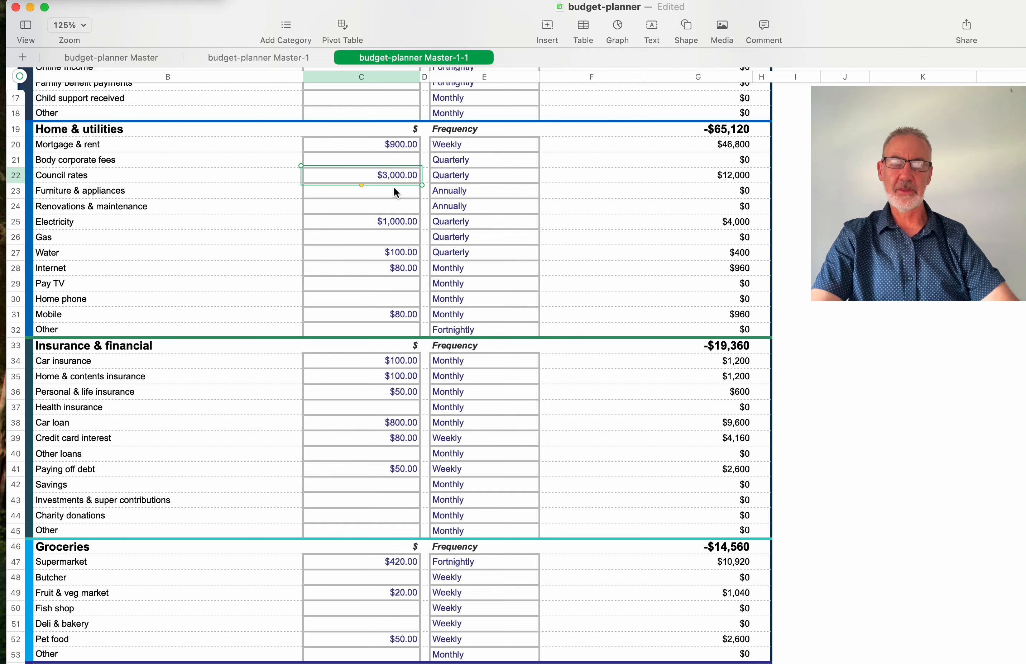
scroll(413, 169, "up", 10)
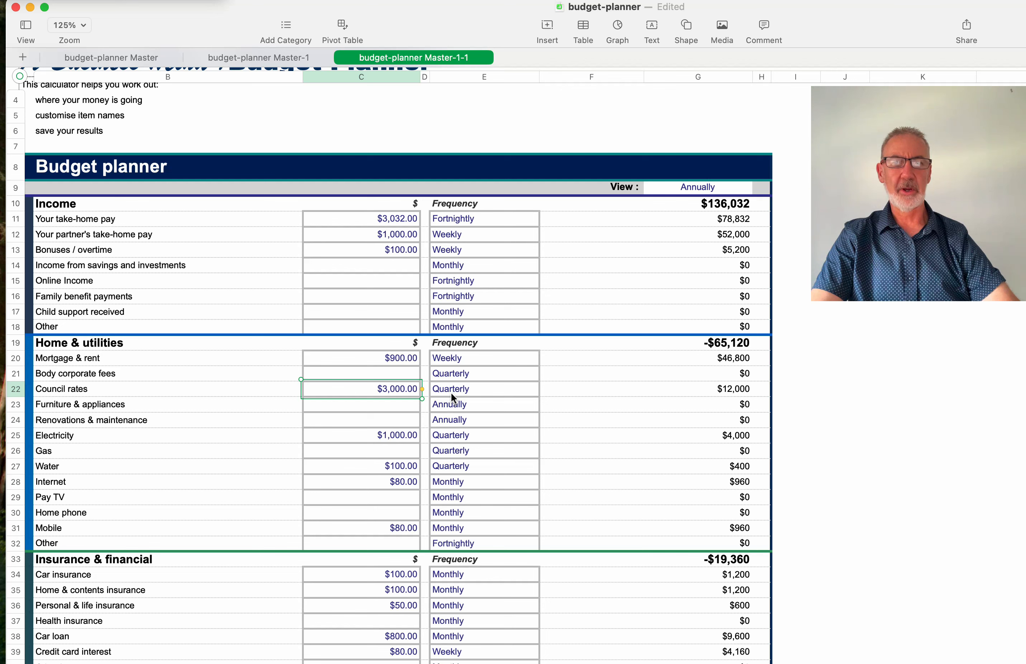
scroll(420, 396, "down", 2)
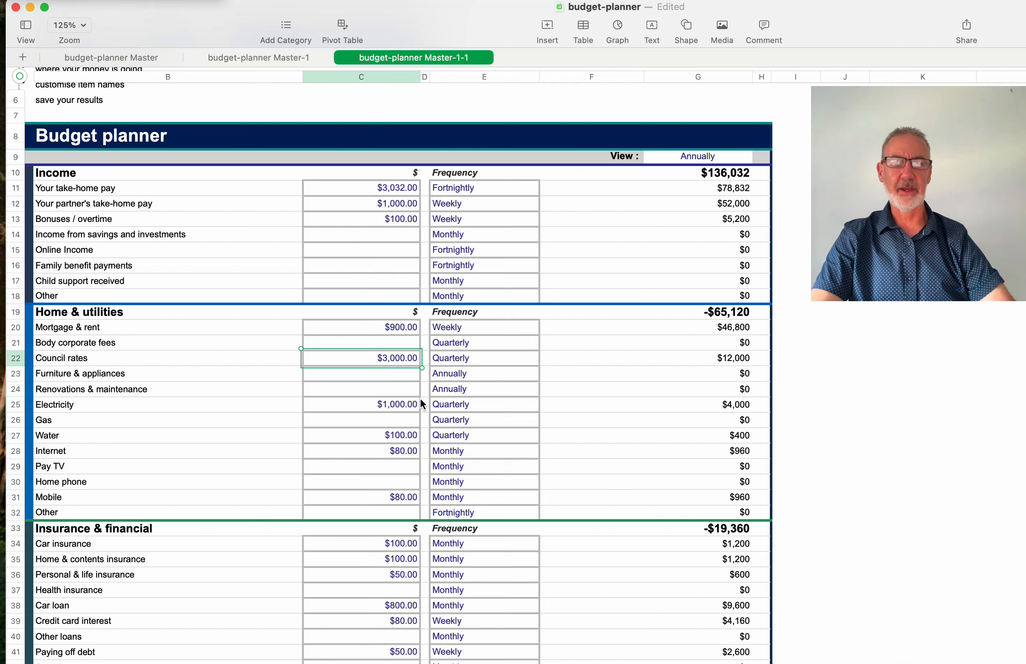
scroll(437, 368, "down", 20)
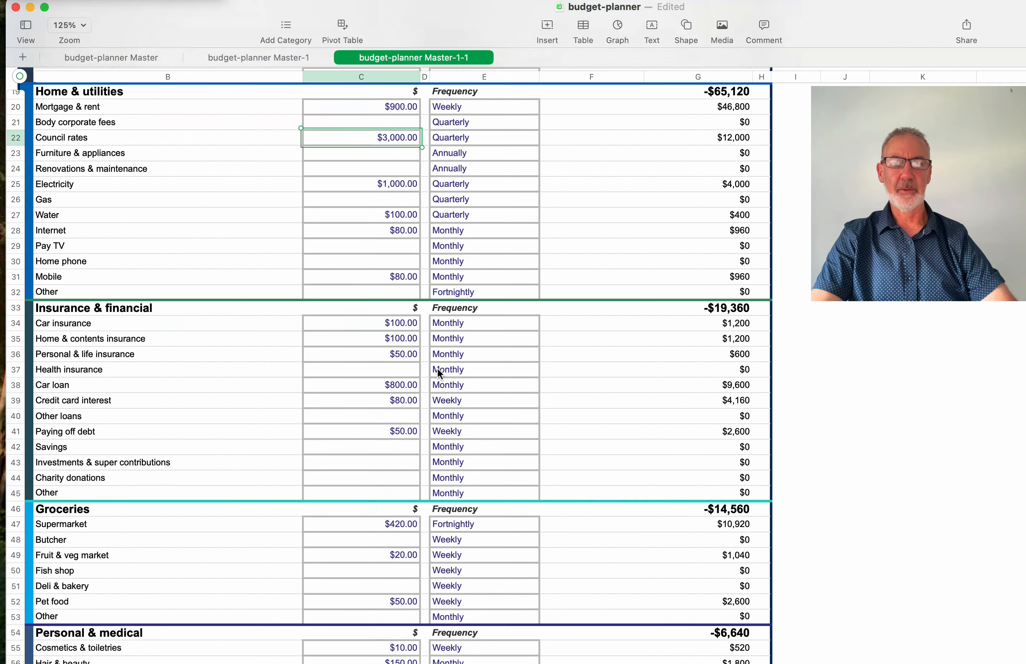
scroll(437, 372, "down", 8)
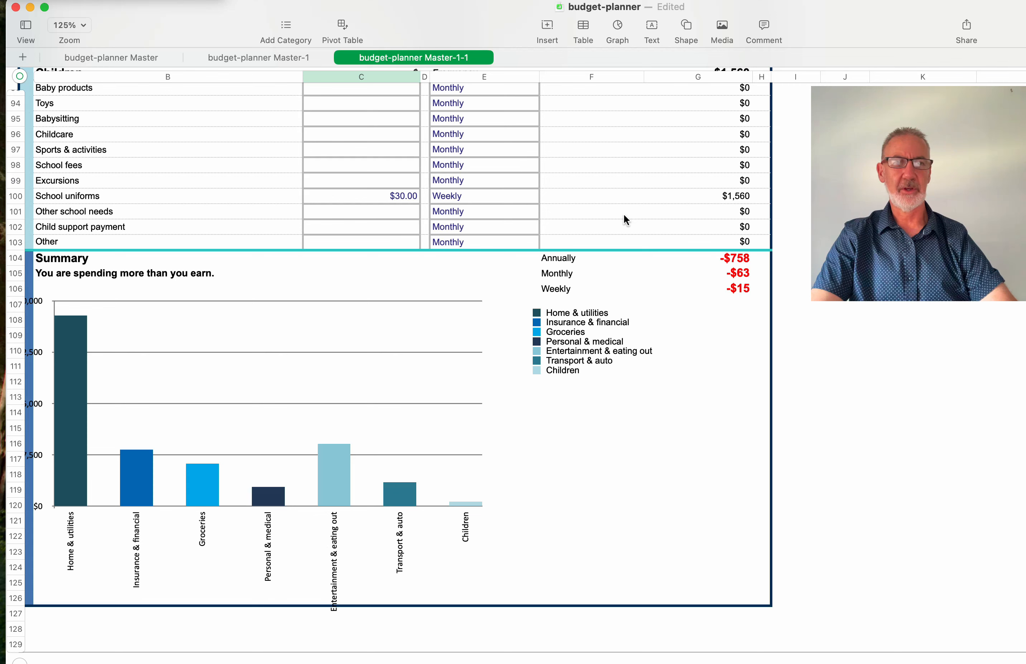
scroll(705, 305, "up", 1)
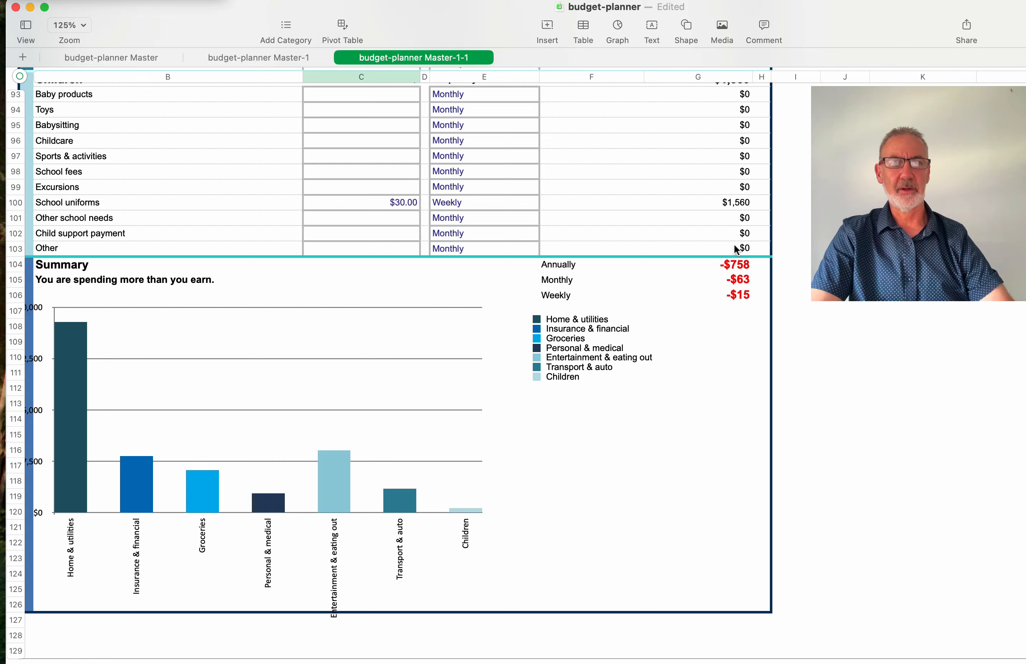
scroll(712, 176, "up", 10)
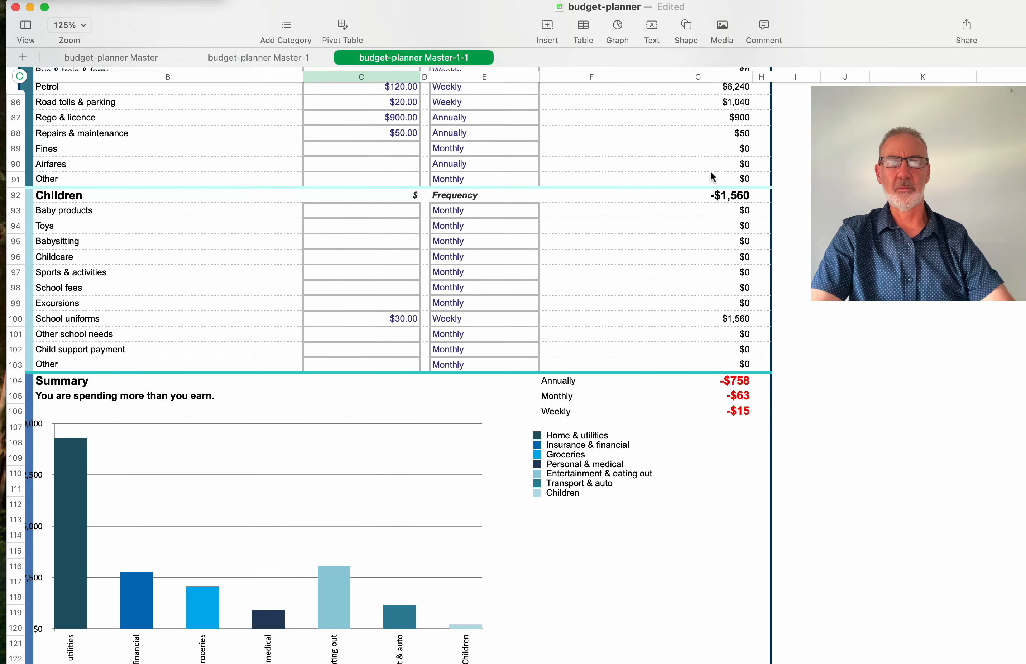
scroll(712, 176, "up", 7)
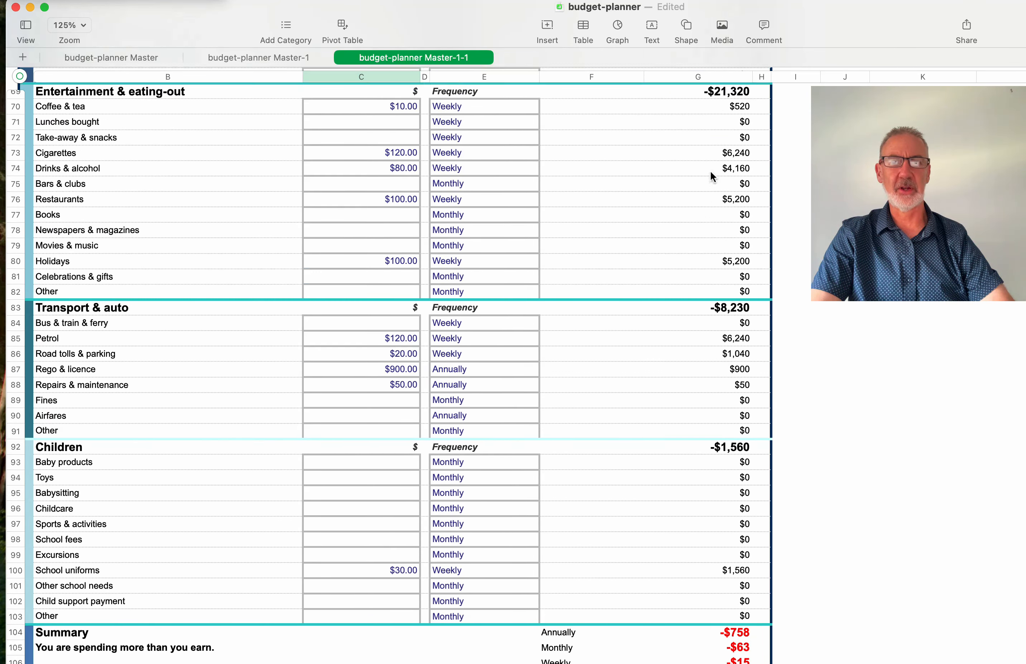
scroll(711, 175, "up", 5)
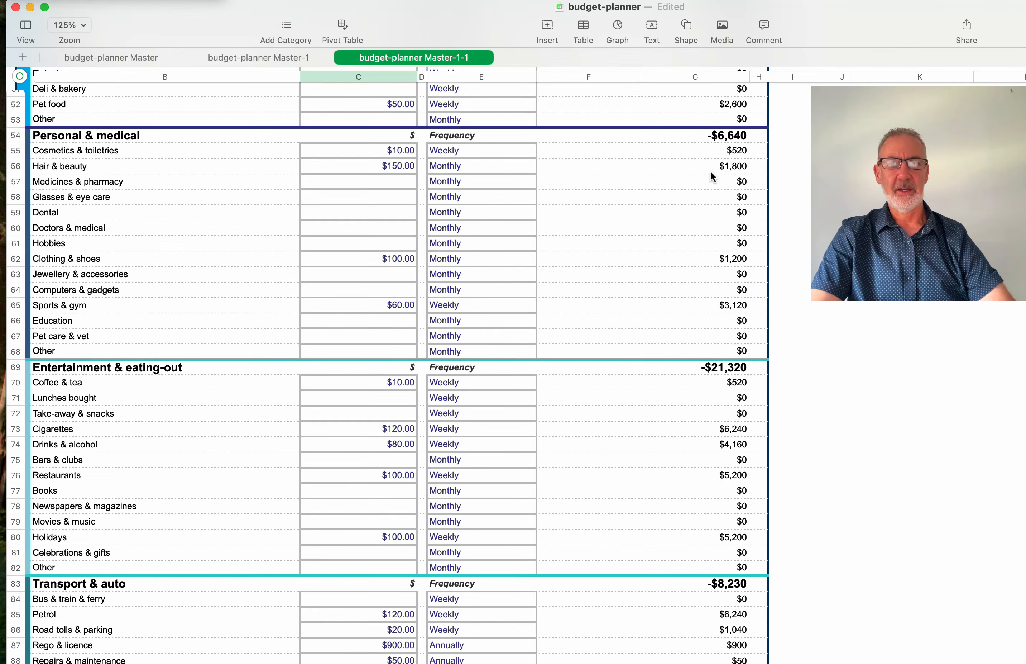
scroll(390, 193, "up", 6)
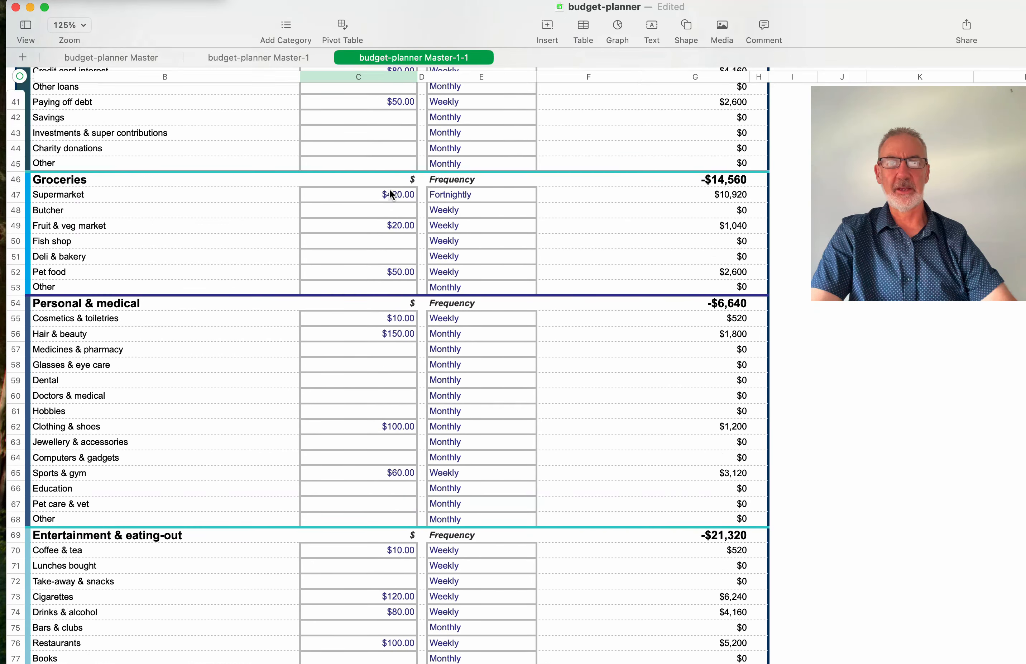
scroll(390, 192, "up", 12)
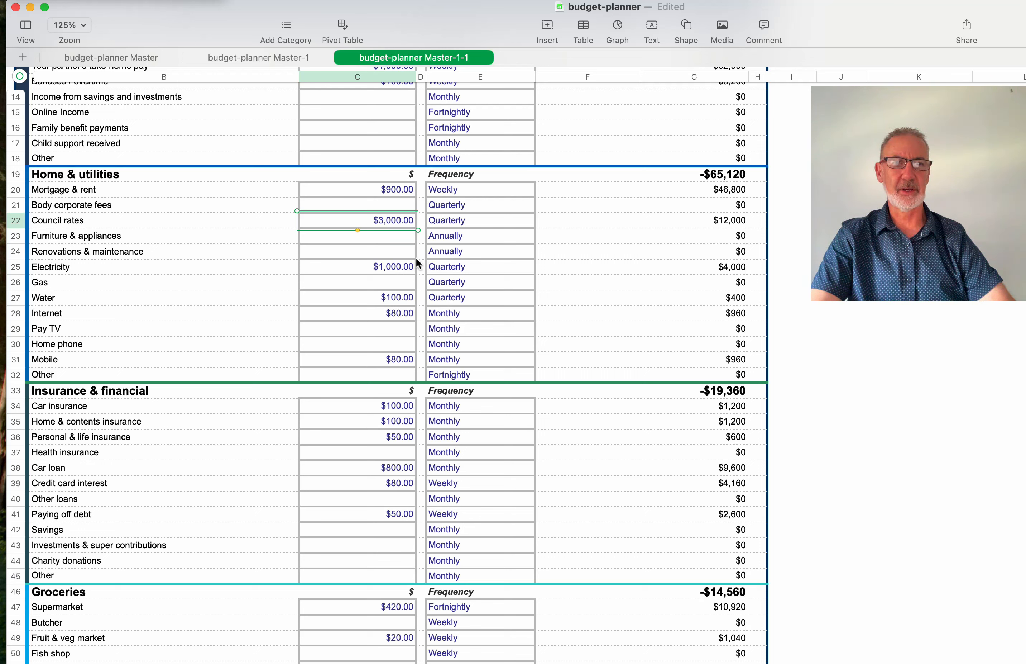
- Change the monthly Mobile amount in C31 from $80 to $160.00, or $1,920 a year
left_click(399, 188)
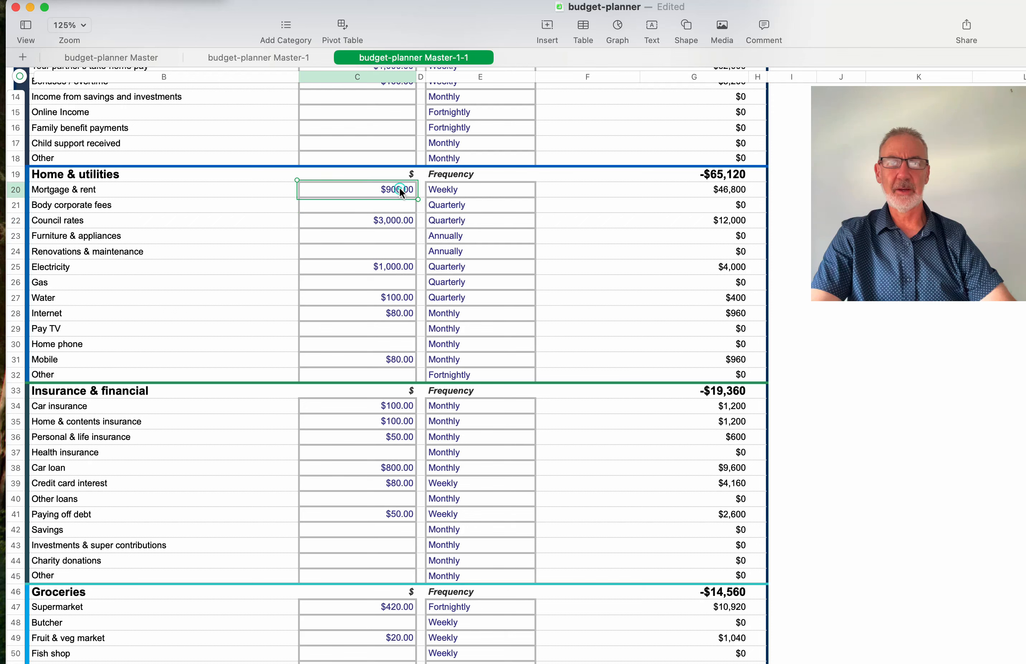
scroll(388, 270, "down", 4)
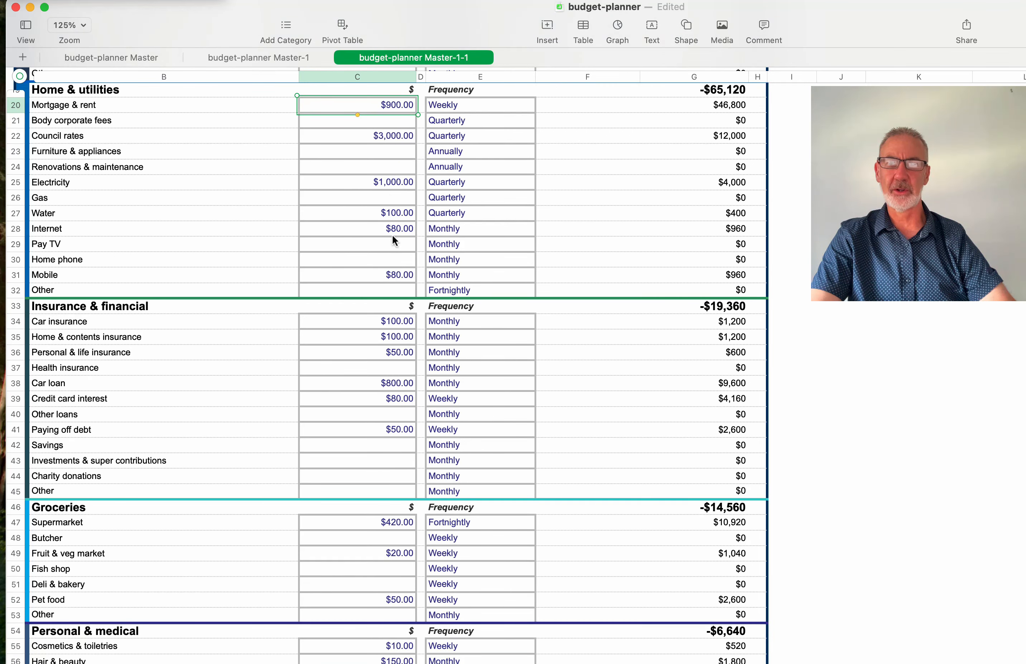
scroll(392, 233, "down", 5)
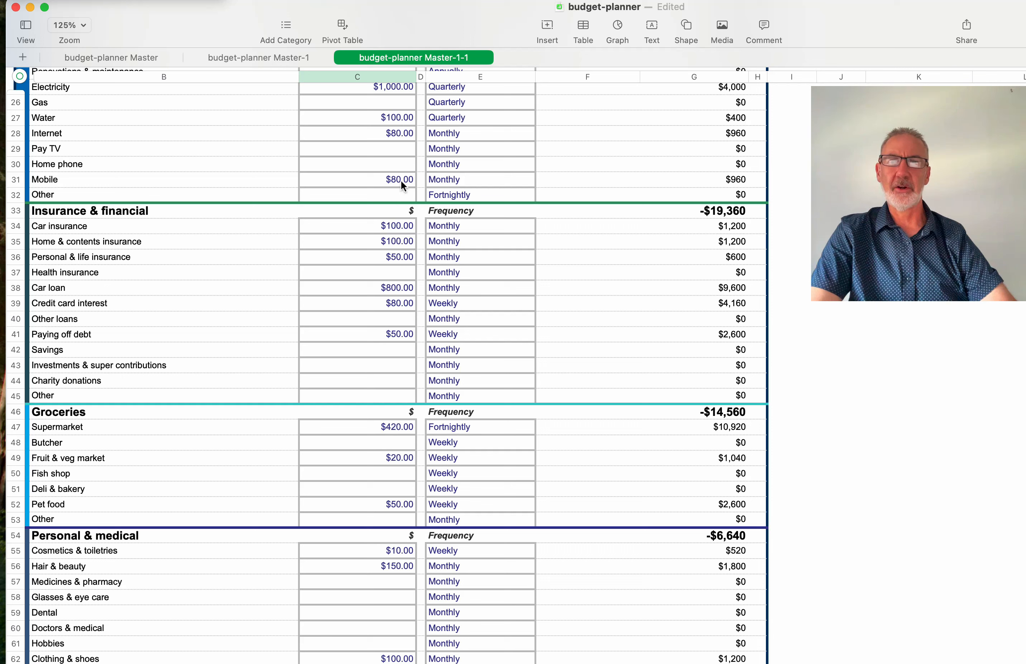
left_click(401, 178)
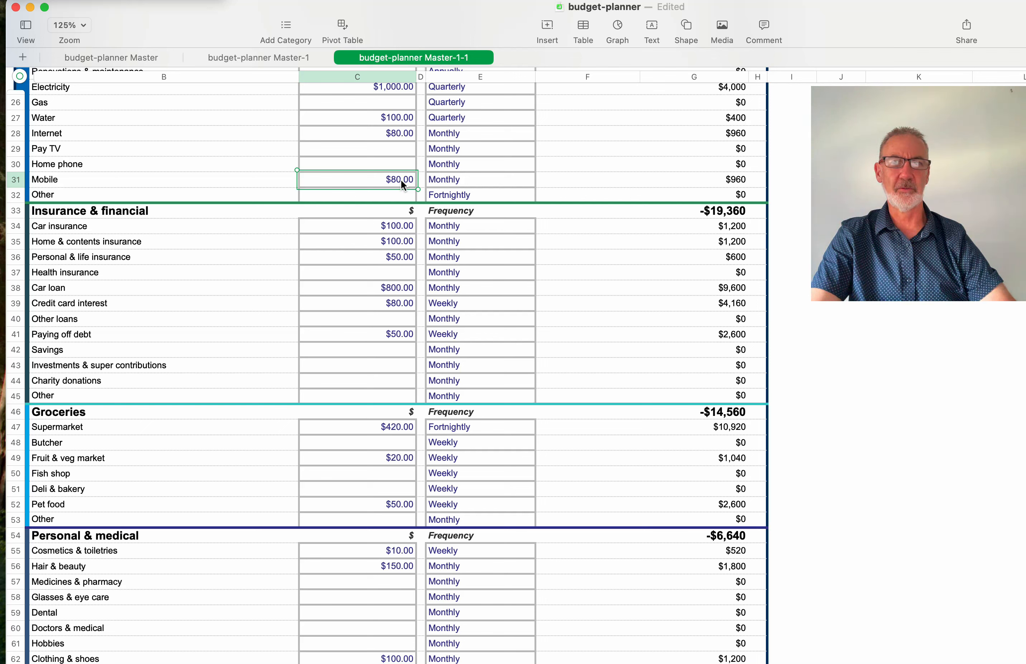
double_click(401, 179)
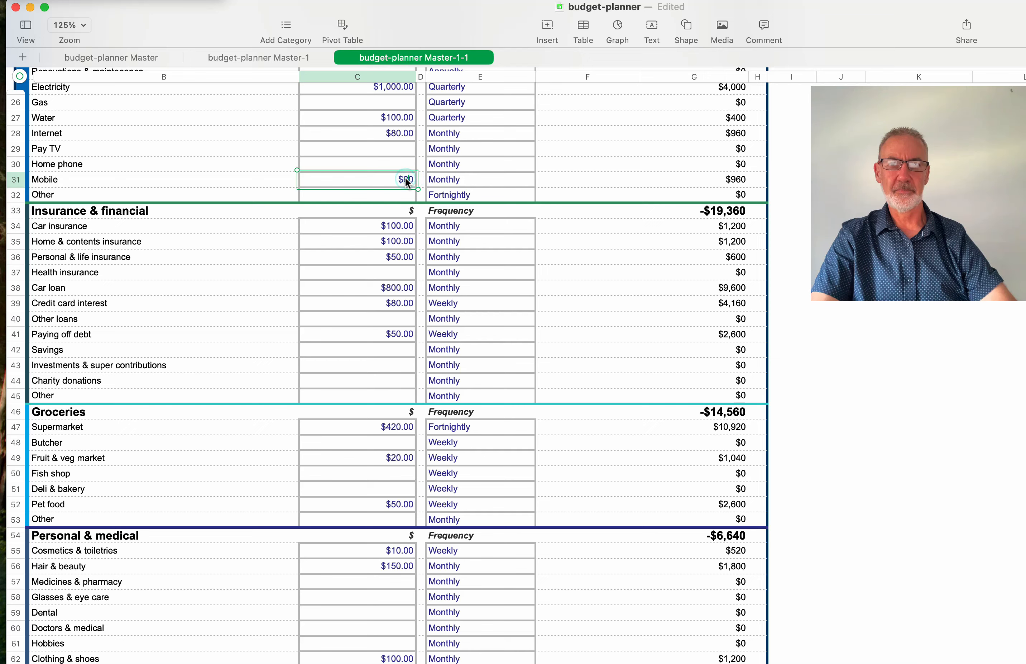
left_click(407, 181)
key("BackSpace")
type("16")
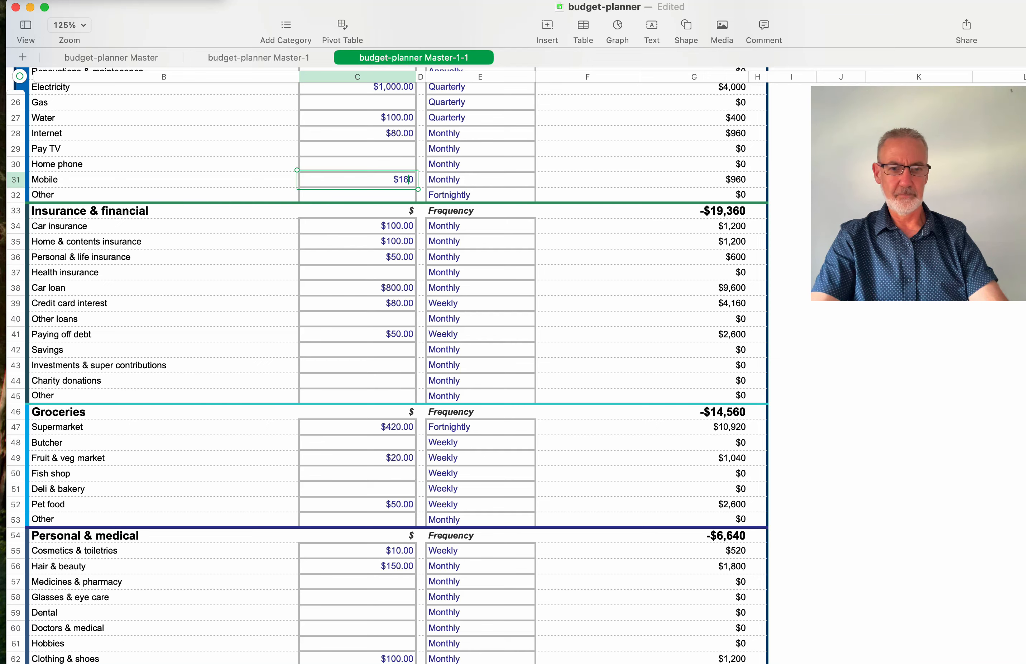
key("Return")
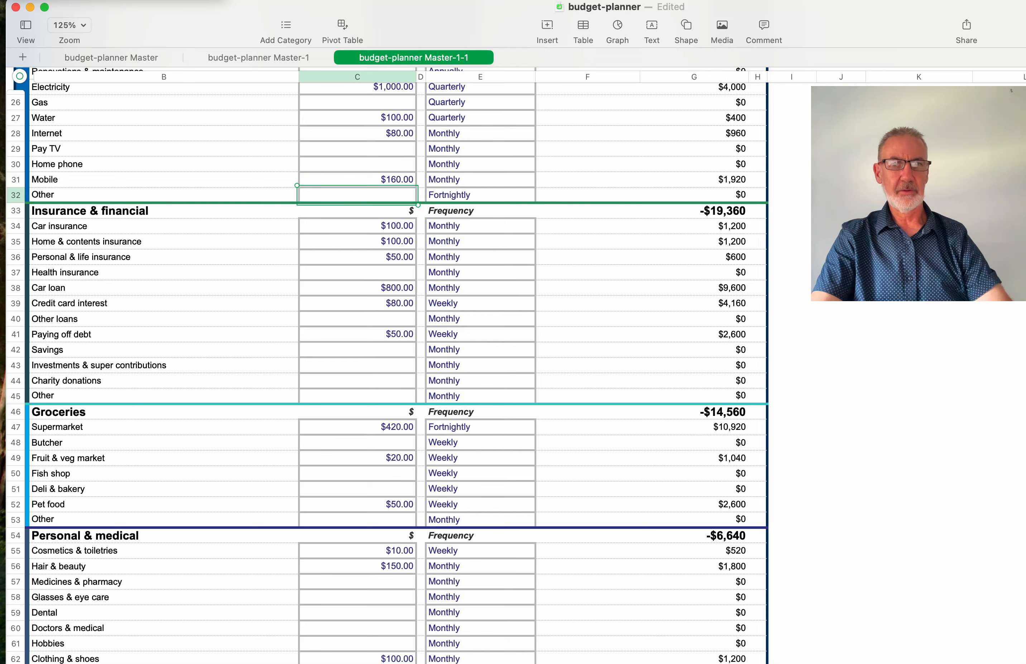
scroll(439, 217, "down", 15)
scroll(439, 220, "down", 10)
scroll(439, 219, "up", 5)
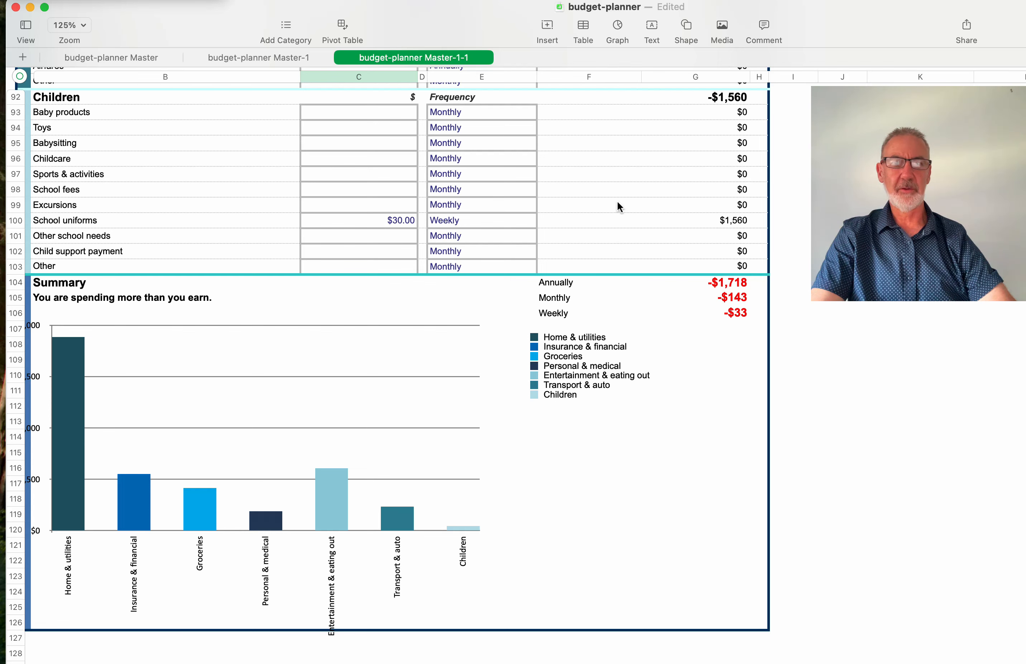
scroll(618, 202, "up", 10)
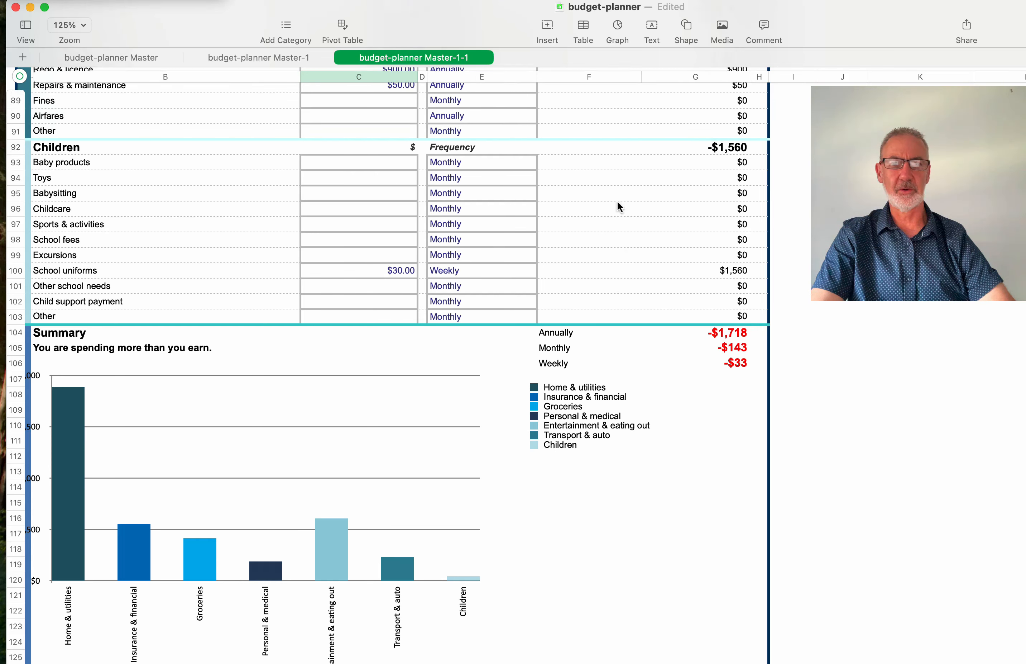
scroll(618, 202, "up", 20)
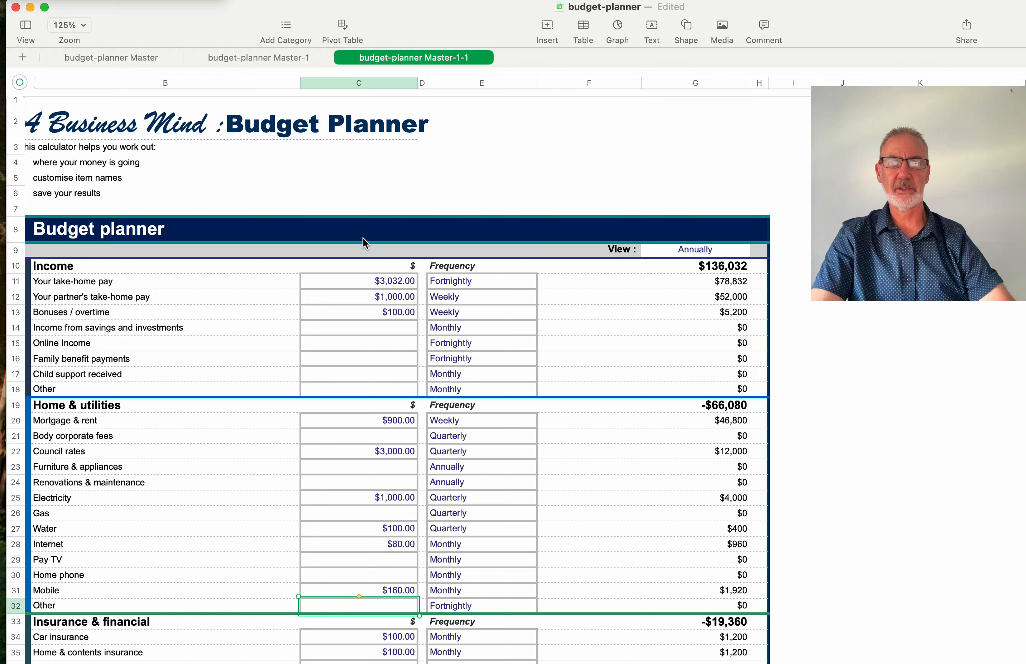
scroll(287, 260, "left", 2)
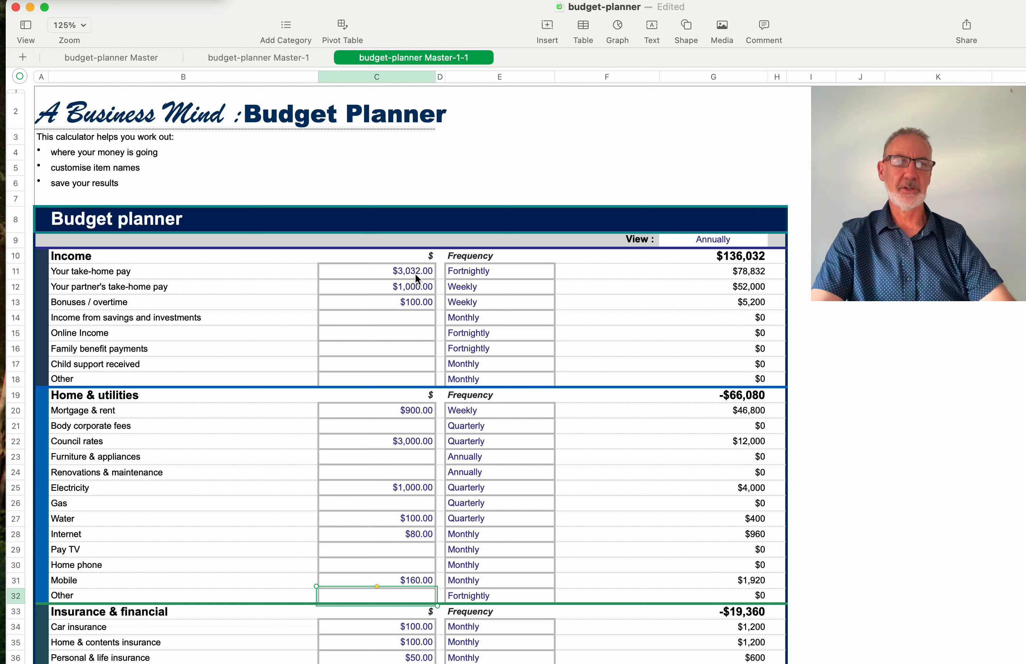
- Switch the take-home pay frequency in E11 from Fortnightly to Weekly
left_click(480, 271)
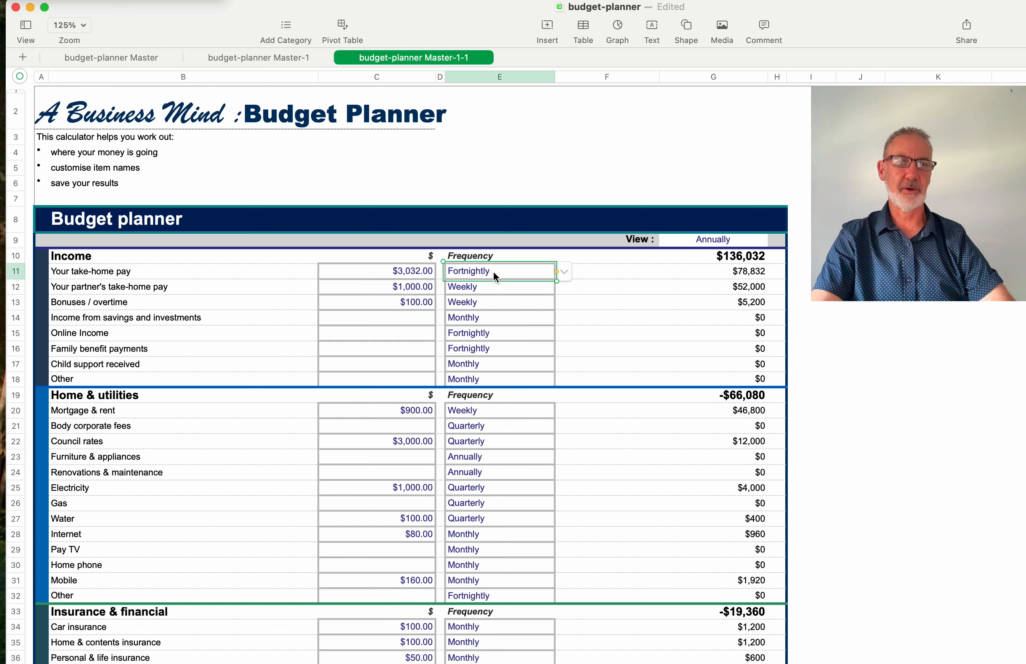
left_click(564, 271)
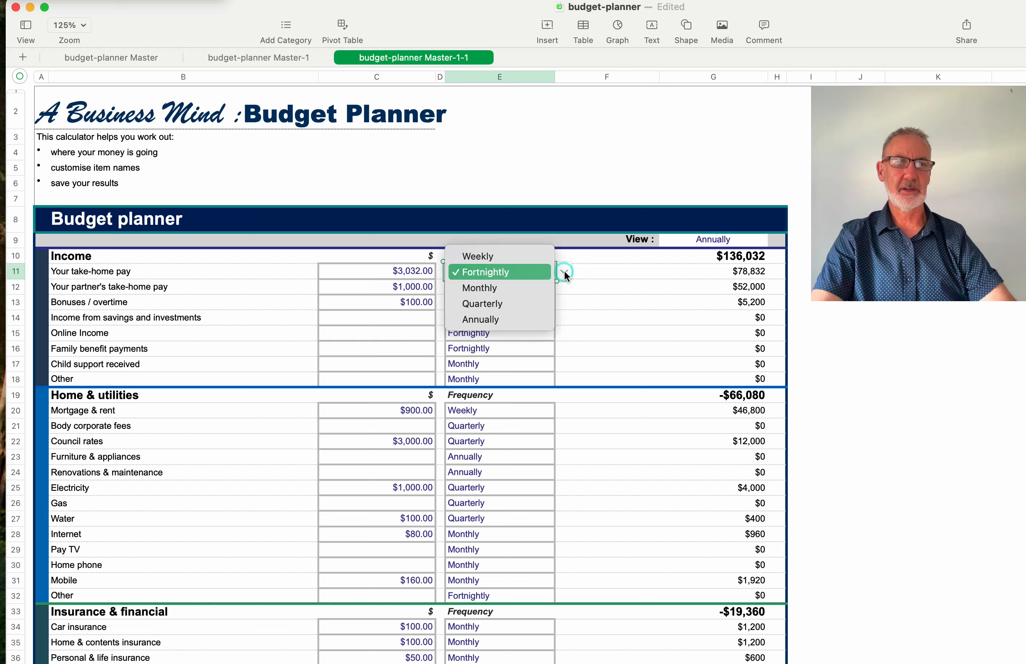
left_click(502, 257)
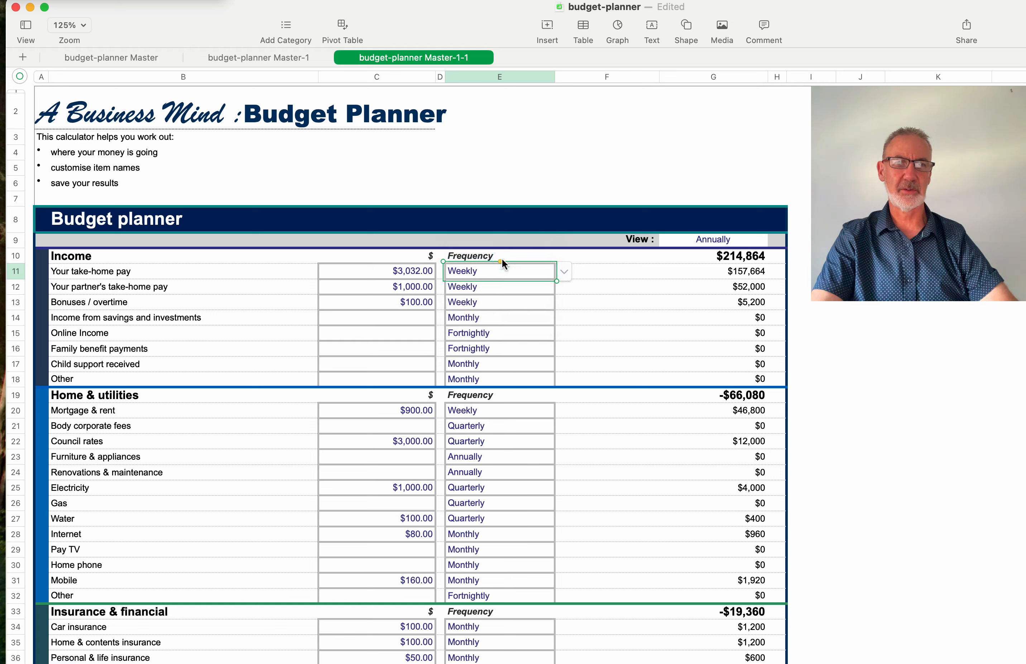
- Enter $1,500 as the weekly take-home pay in C11, bringing annual income to $135,200
left_click(412, 269)
double_click(412, 267)
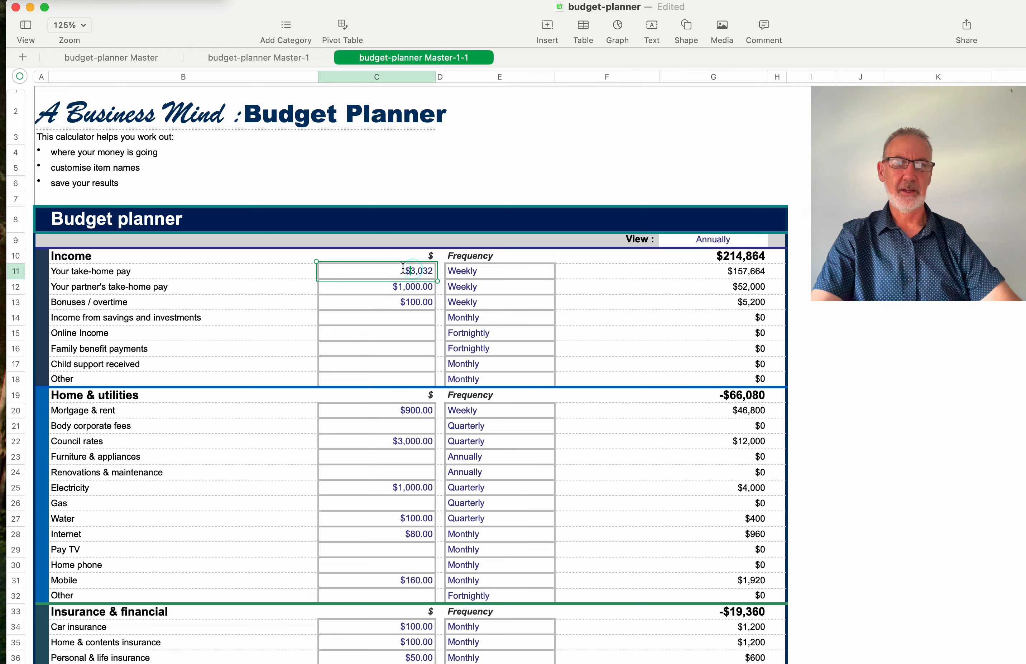
type("1500")
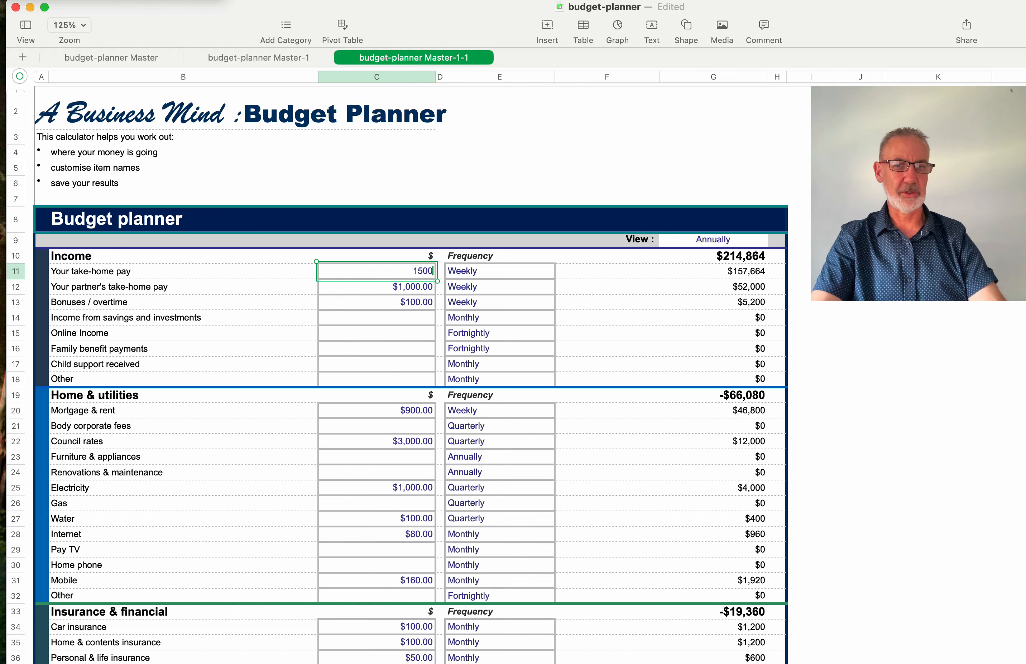
key("Return")
scroll(436, 317, "down", 5)
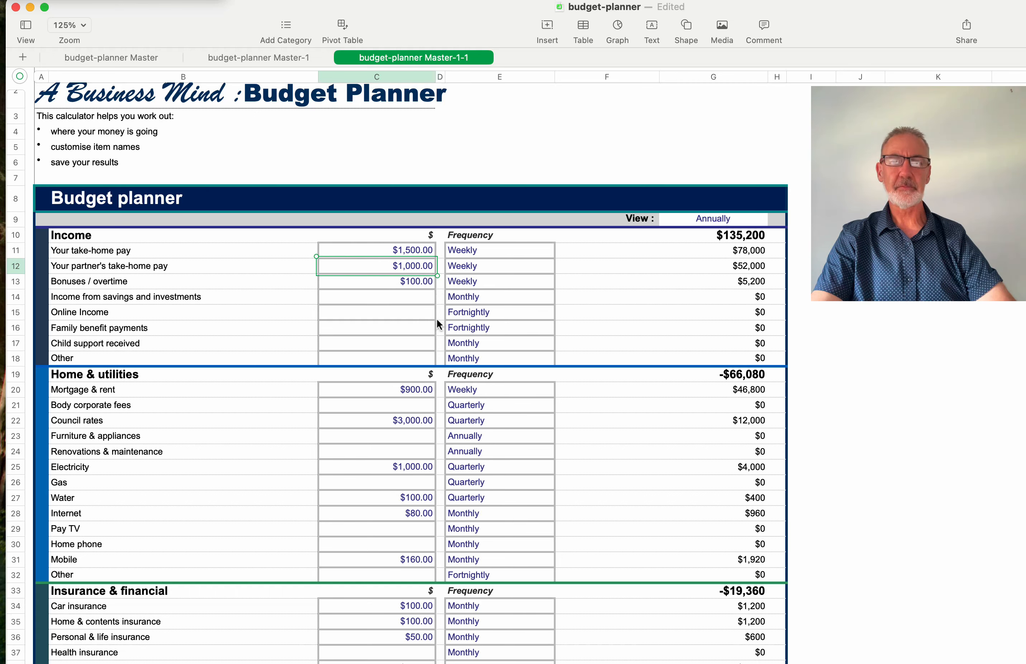
scroll(718, 339, "down", 15)
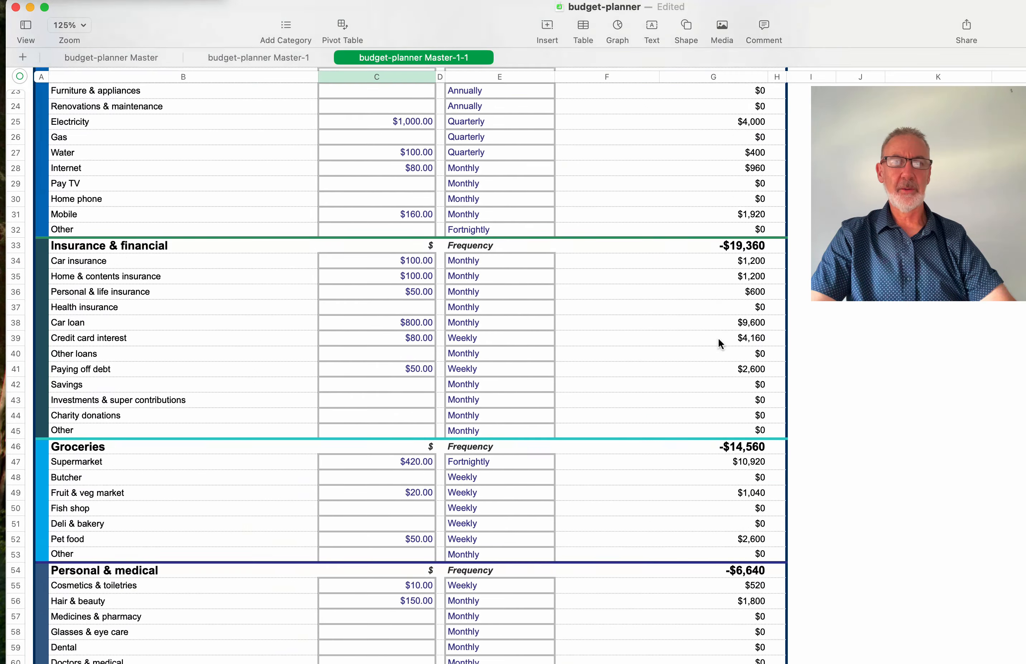
scroll(719, 339, "down", 10)
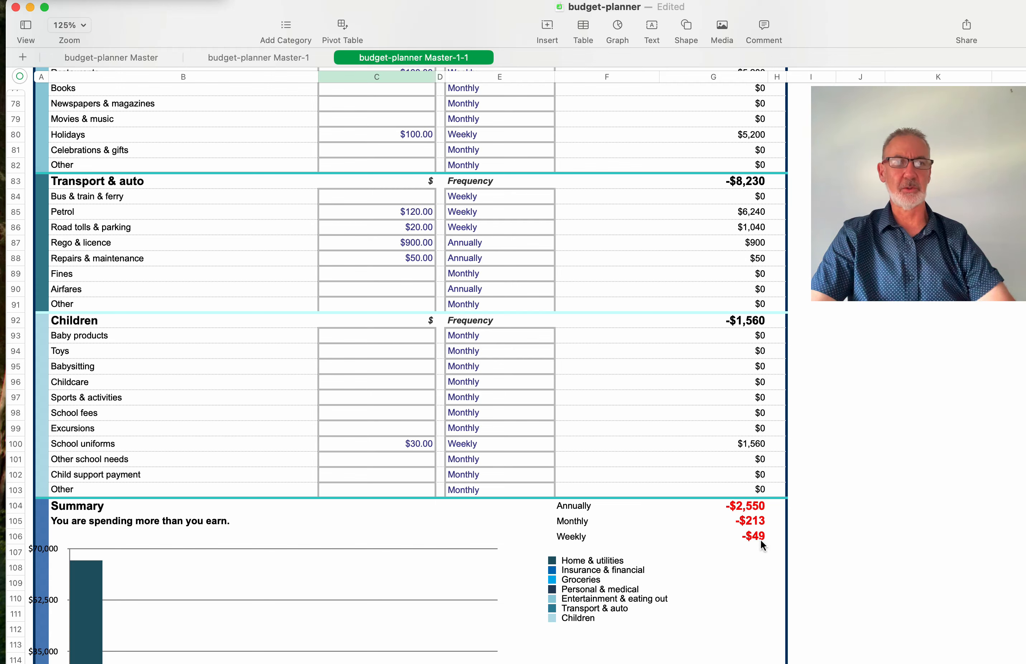
scroll(435, 213, "up", 10)
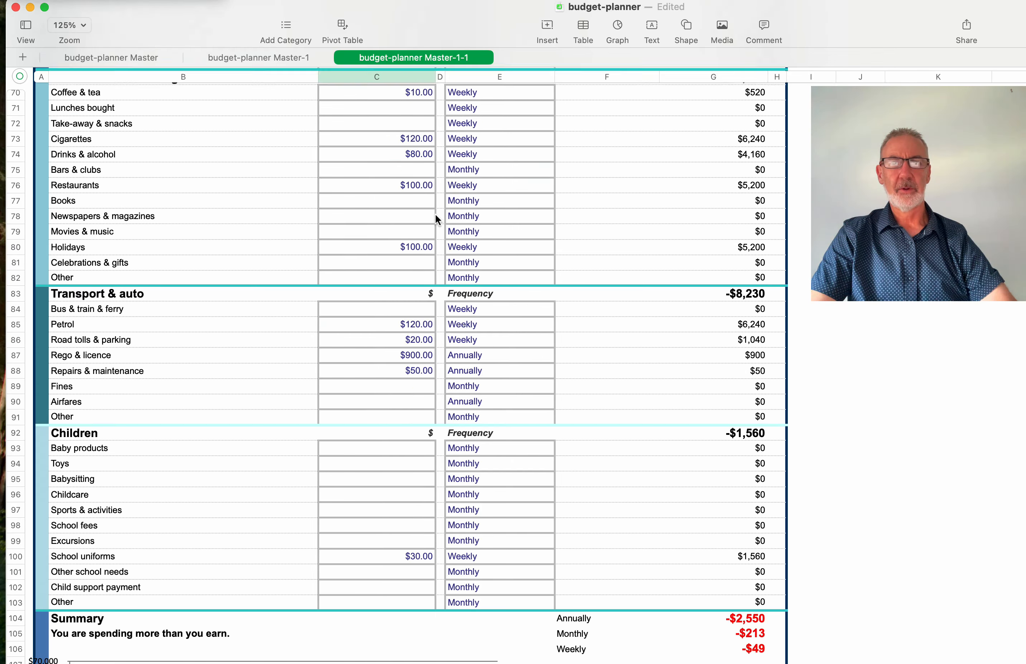
scroll(435, 215, "up", 4)
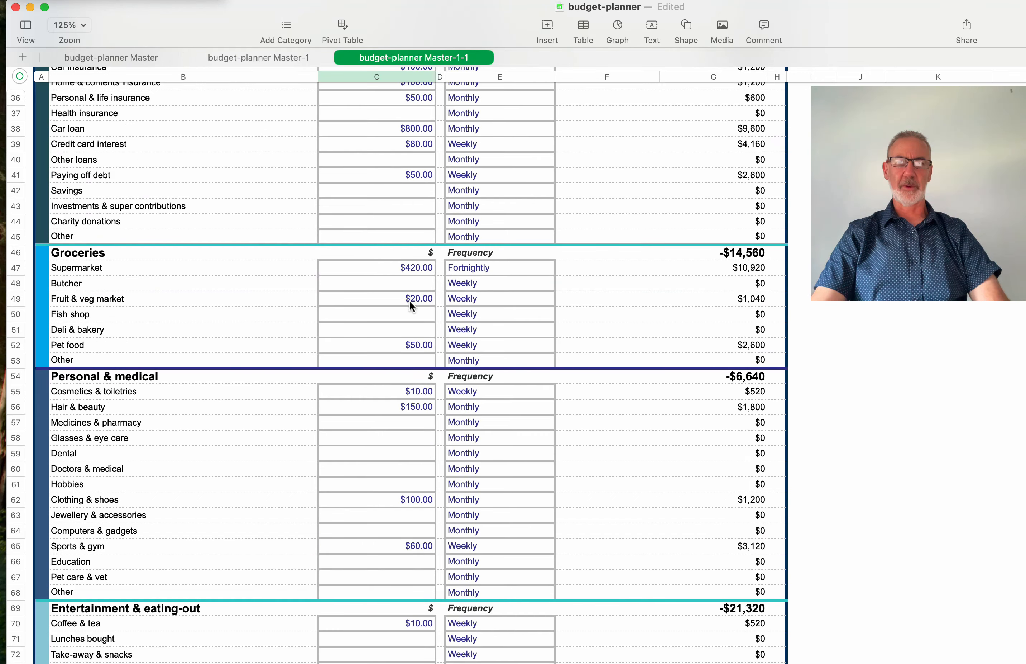
scroll(409, 300, "up", 7)
- Enter $50 as the savings and investments income amount in C14
scroll(409, 299, "up", 5)
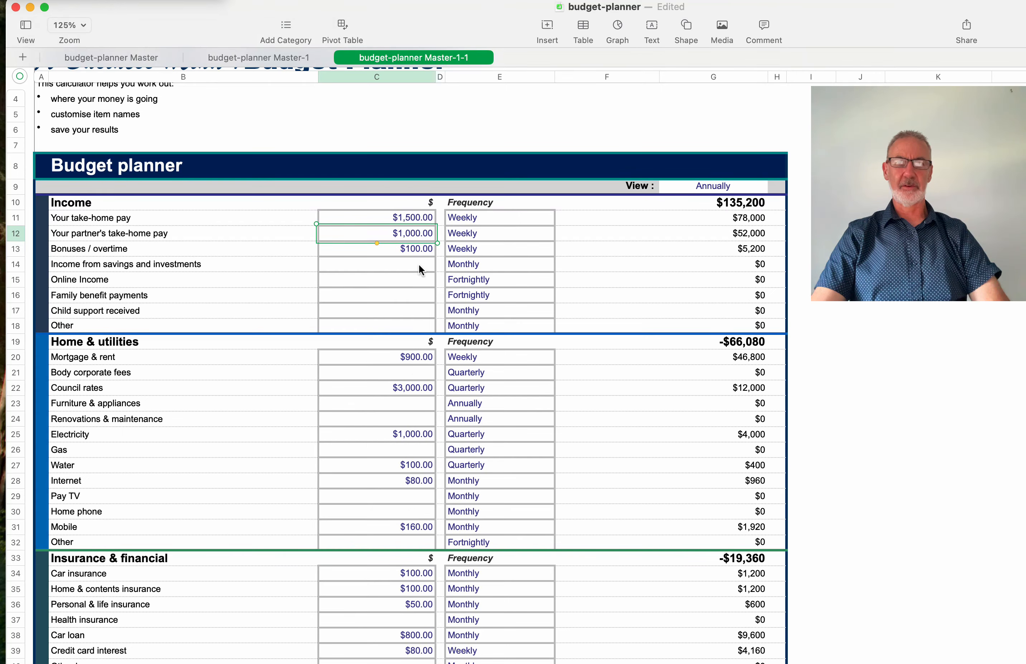
left_click(419, 266)
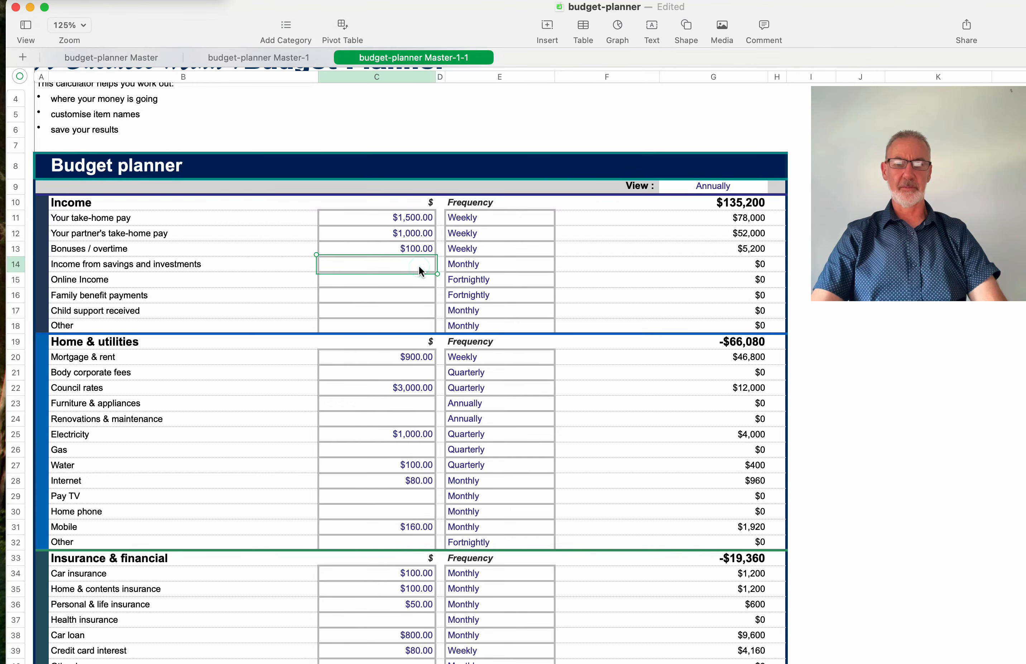
type("50")
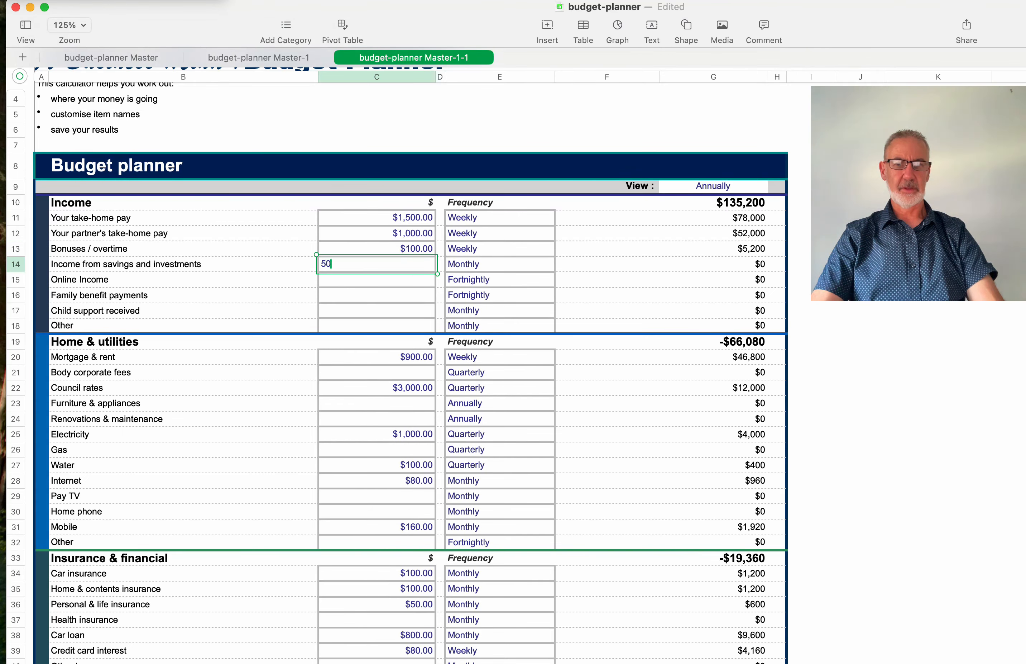
key("Return")
scroll(640, 397, "down", 20)
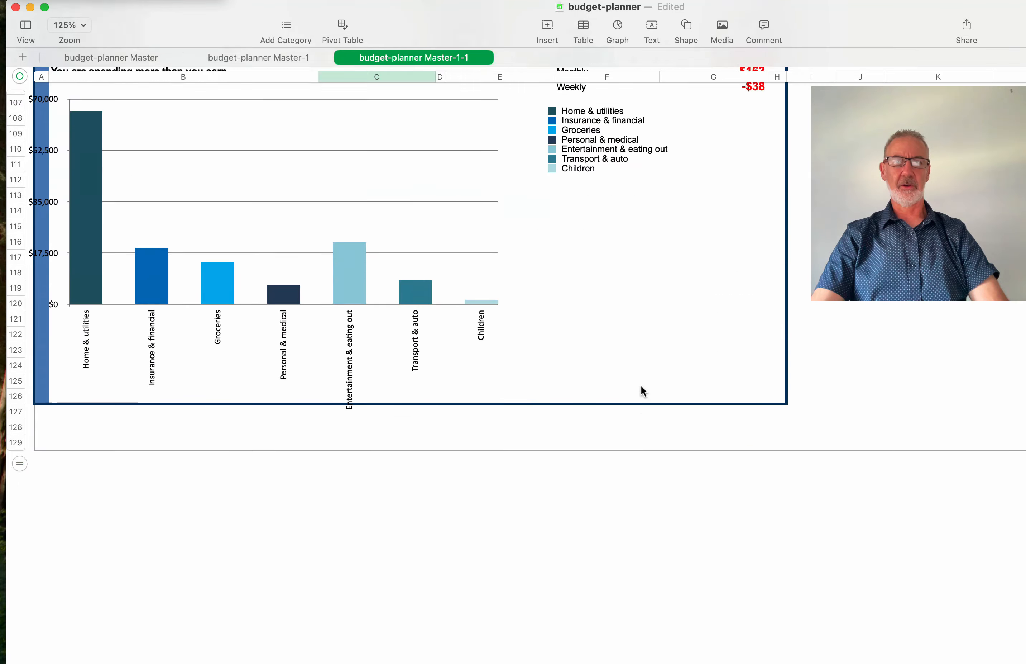
scroll(641, 390, "up", 15)
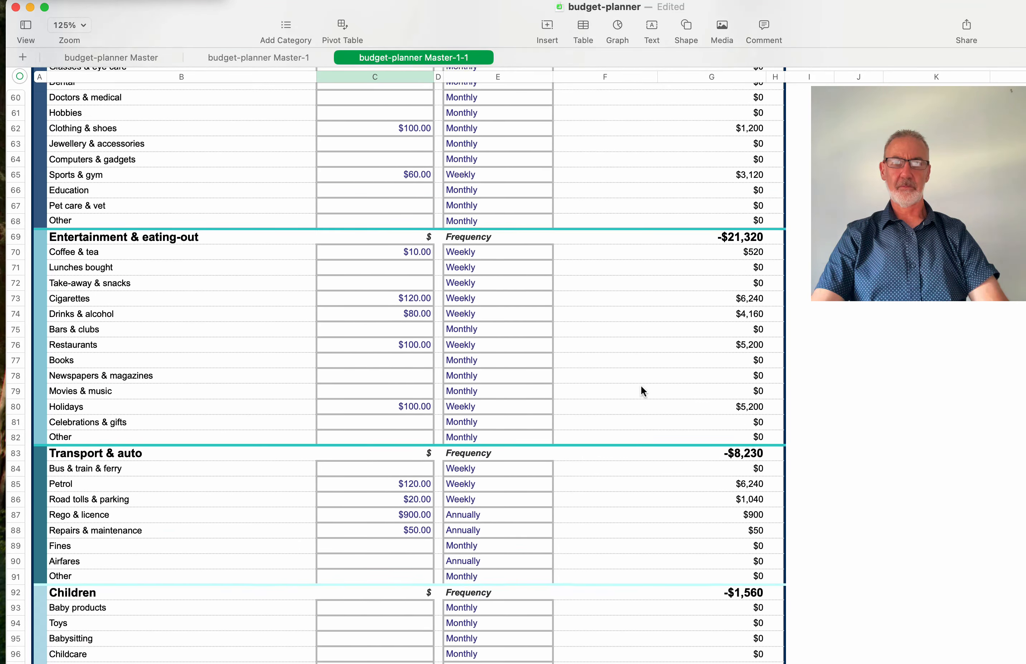
scroll(640, 391, "up", 15)
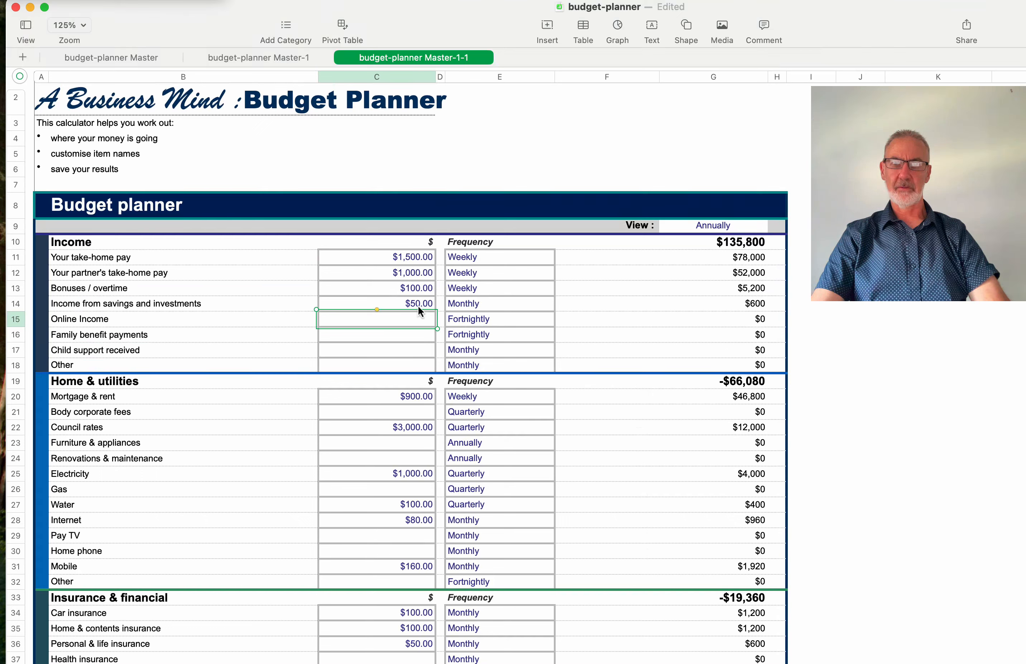
- Set the savings income frequency in E14 to Weekly, lifting annual income to $137,800
left_click(545, 304)
left_click(564, 302)
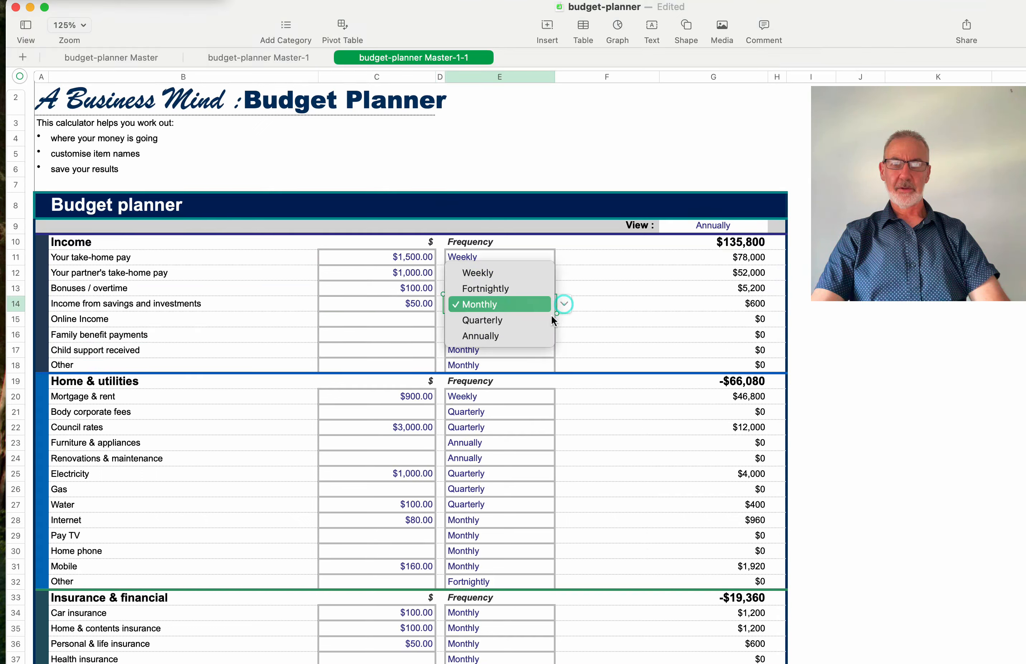
left_click(496, 277)
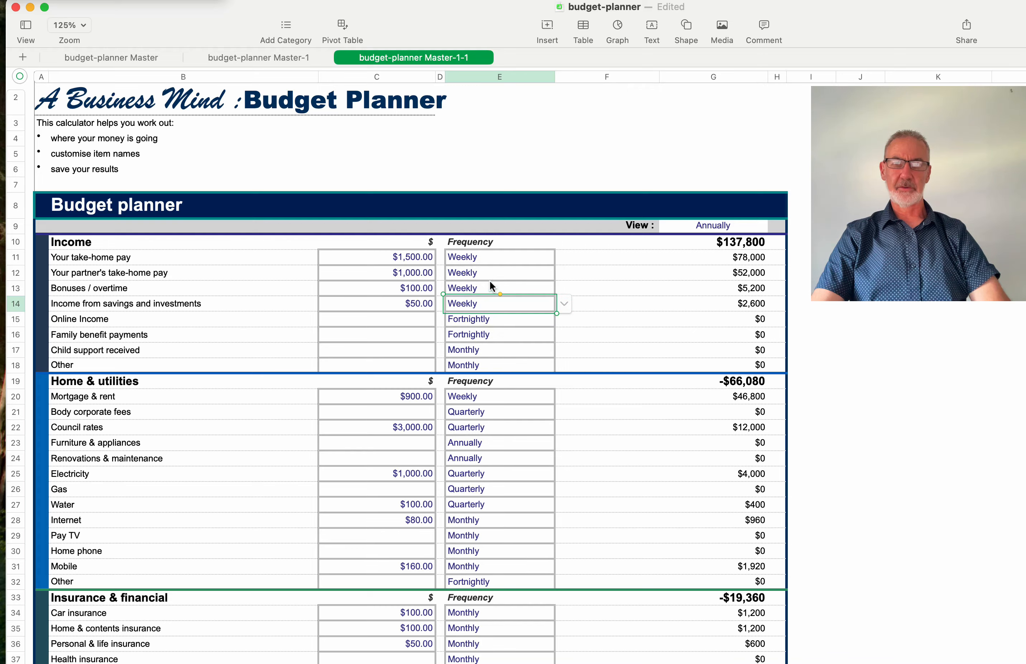
scroll(486, 341, "down", 20)
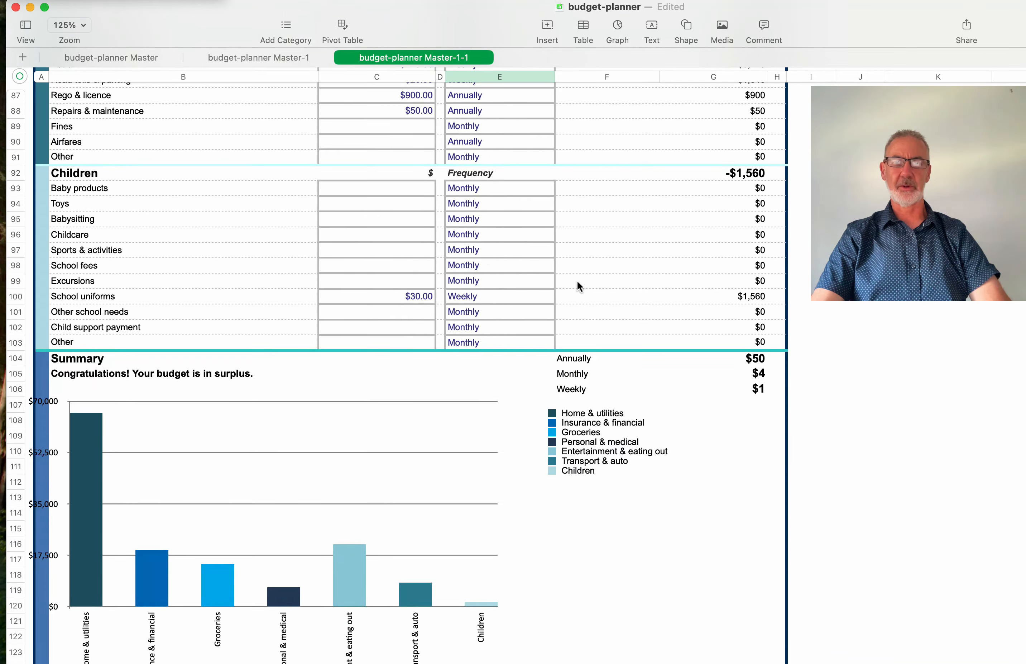
scroll(579, 286, "up", 20)
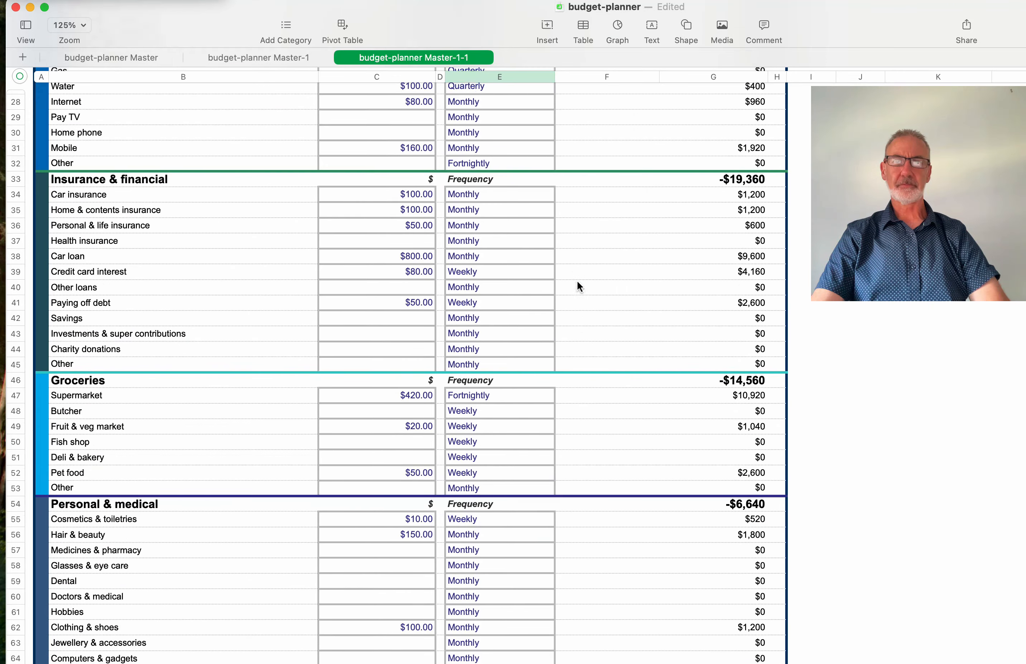
scroll(578, 283, "up", 10)
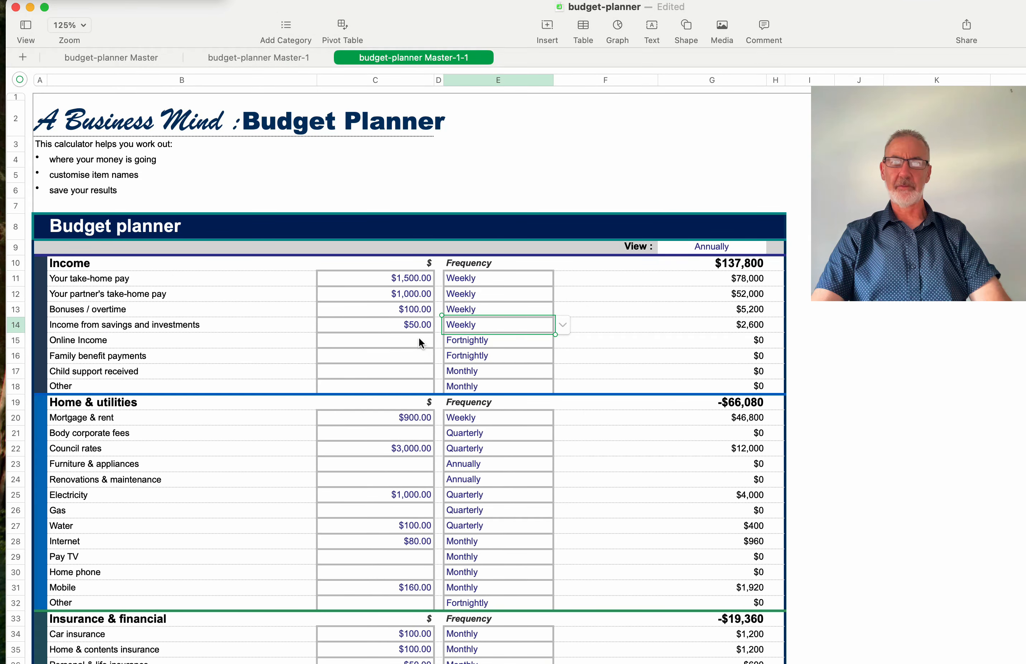
- Enter $100 as the Online Income amount
left_click(419, 339)
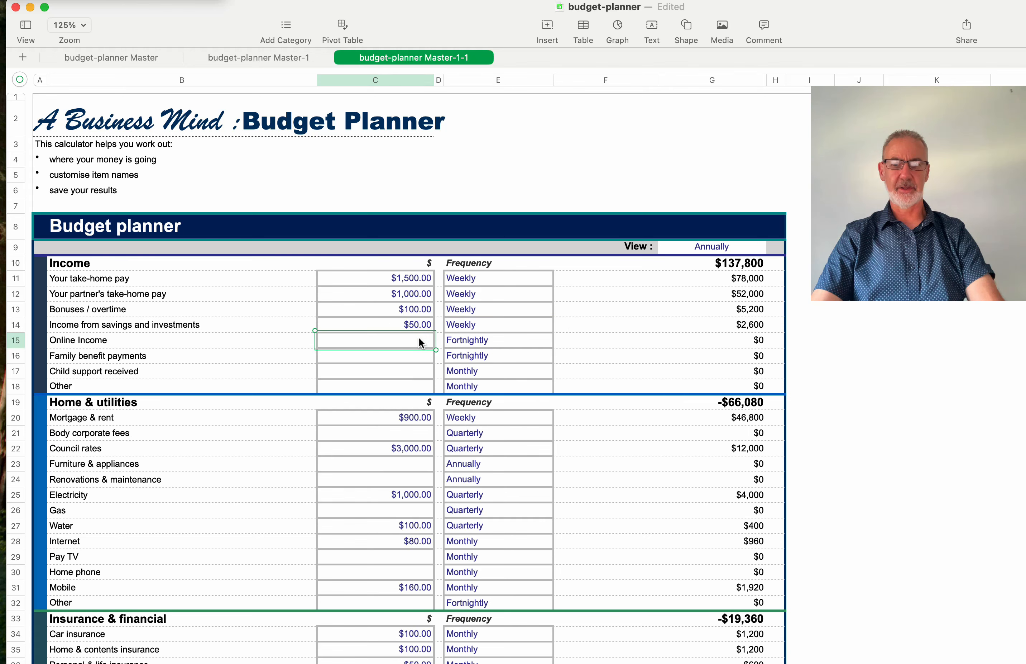
type("100")
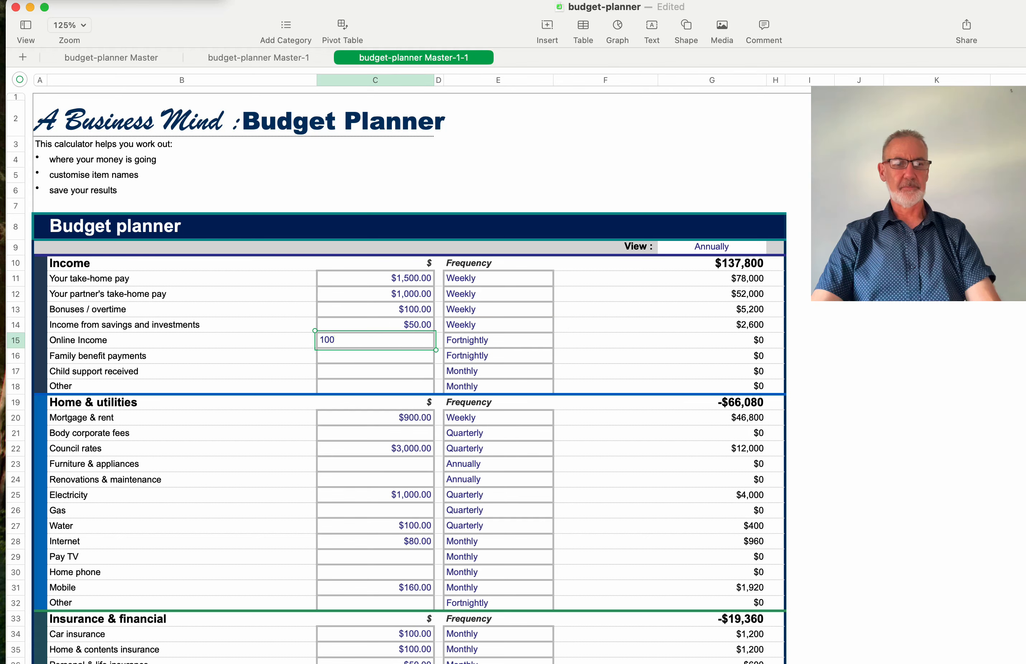
key("Return")
scroll(510, 430, "down", 15)
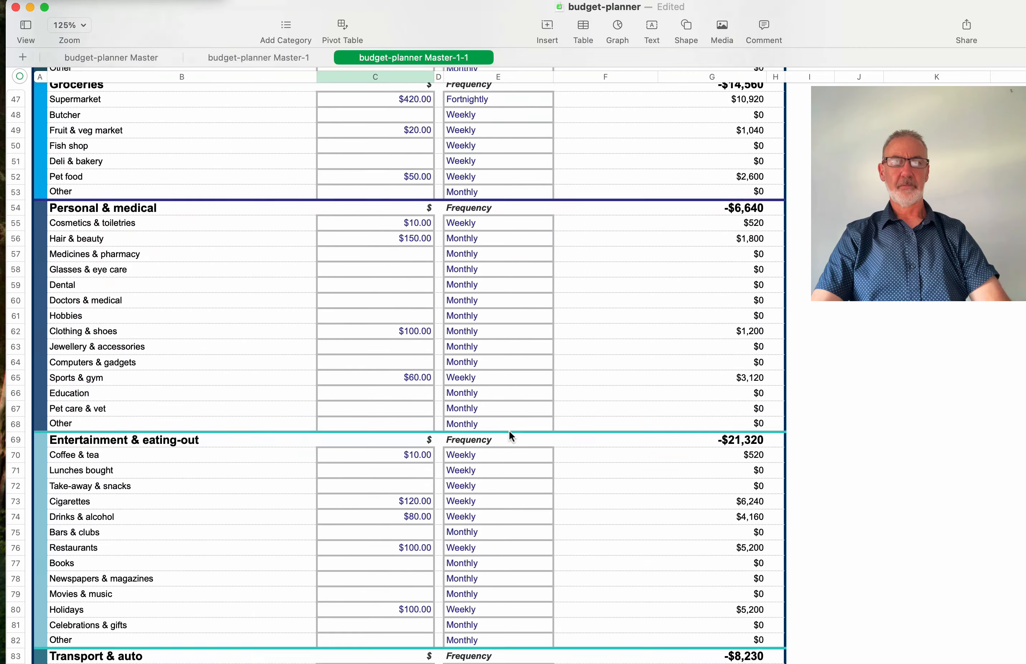
scroll(510, 429, "down", 10)
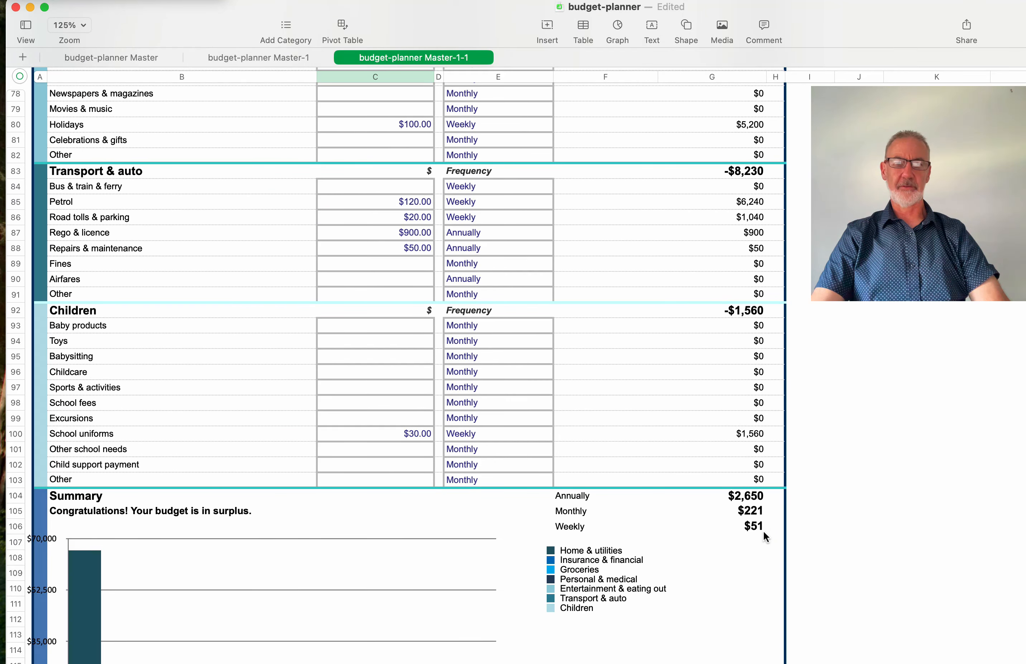
scroll(664, 465, "up", 20)
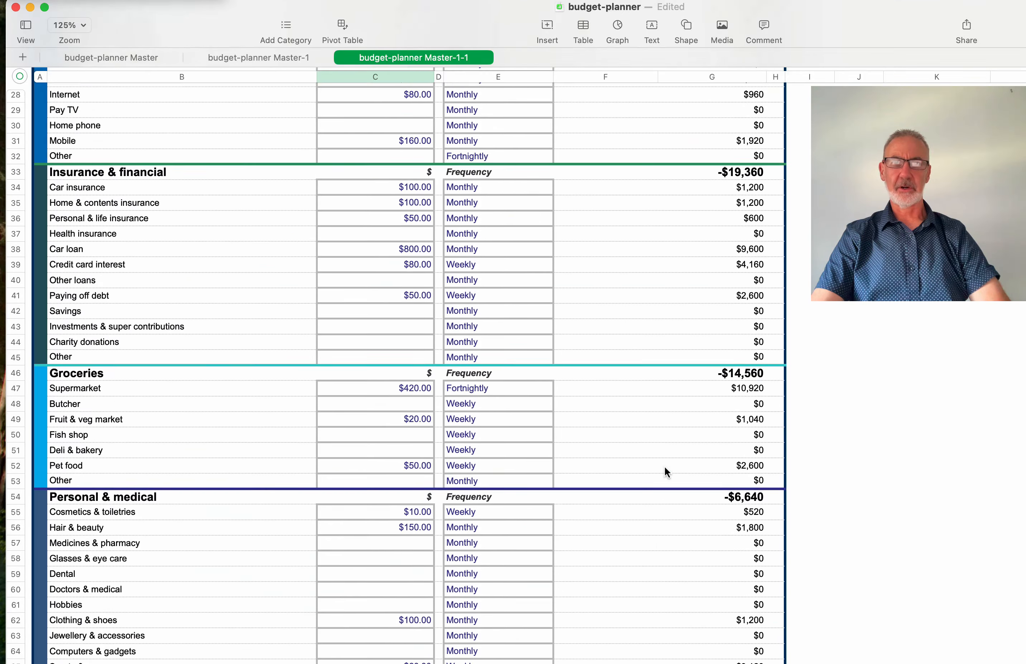
scroll(665, 464, "up", 5)
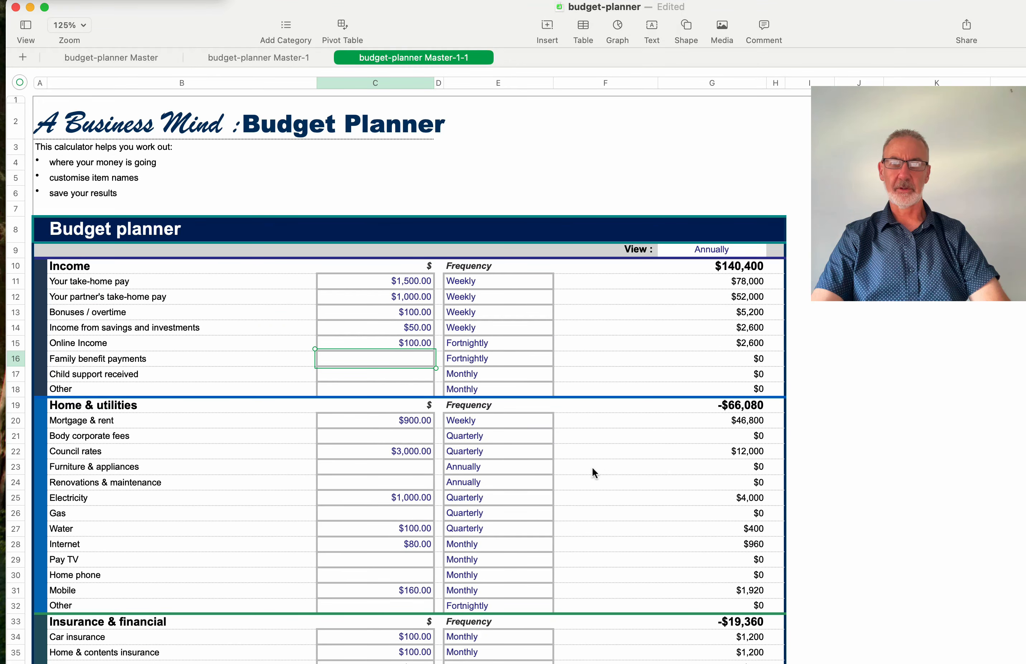
- Change Online Income's frequency to Weekly, checking the Summary's $5,250 yearly surplus
left_click(544, 345)
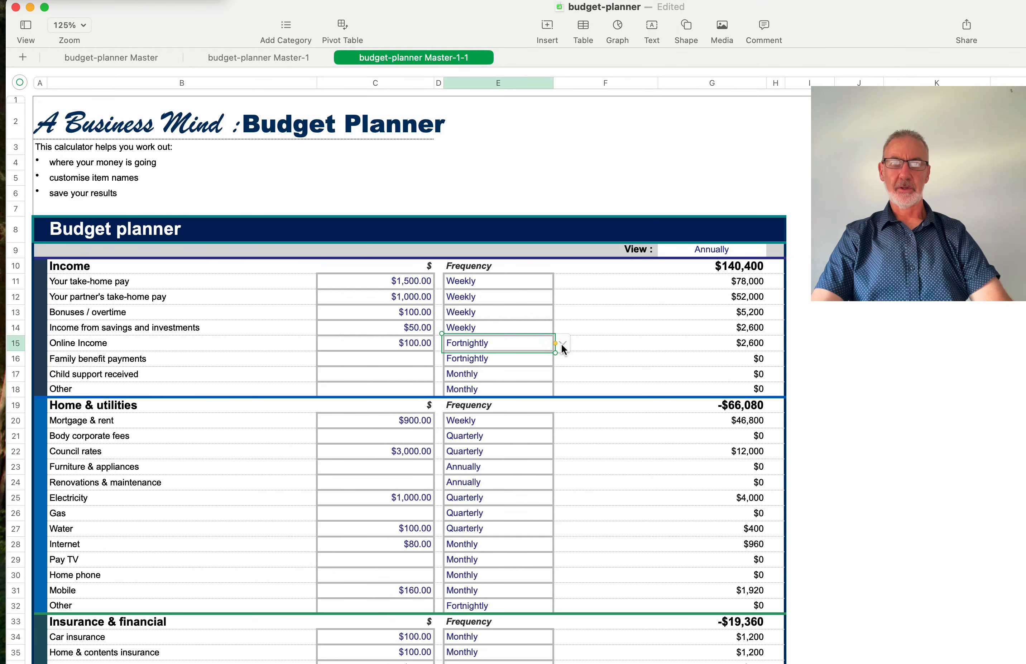
left_click(564, 343)
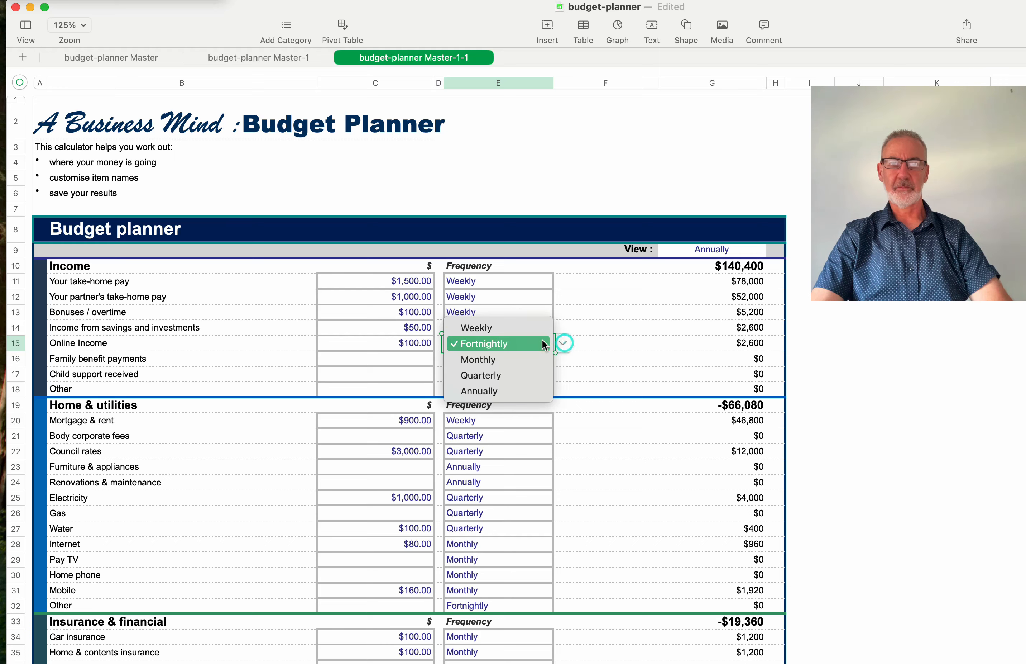
left_click(520, 326)
scroll(583, 485, "down", 8)
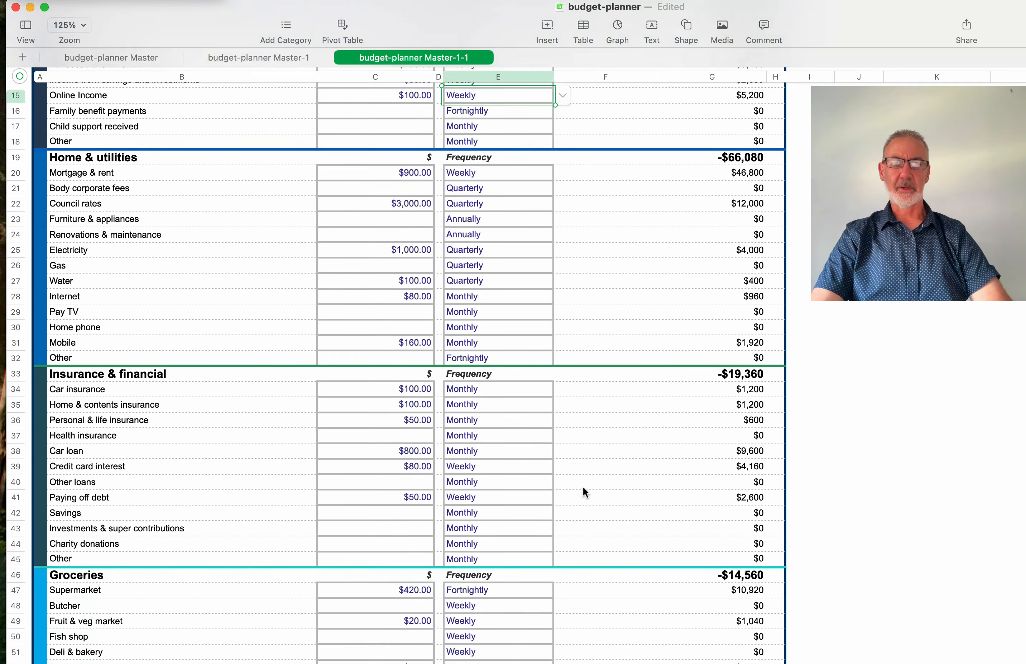
scroll(583, 485, "down", 15)
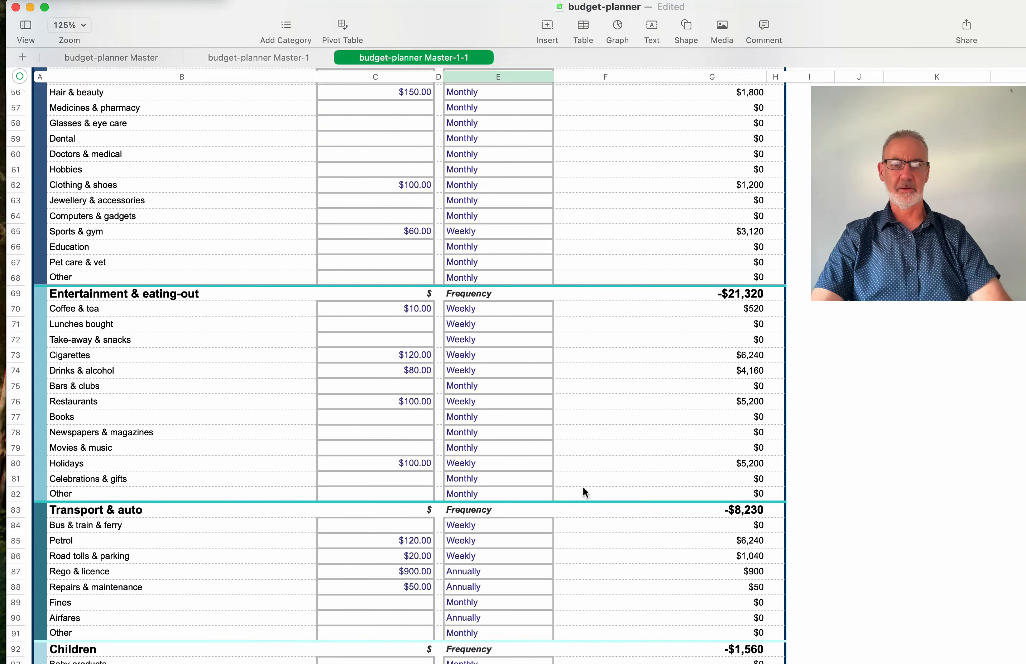
scroll(583, 485, "down", 8)
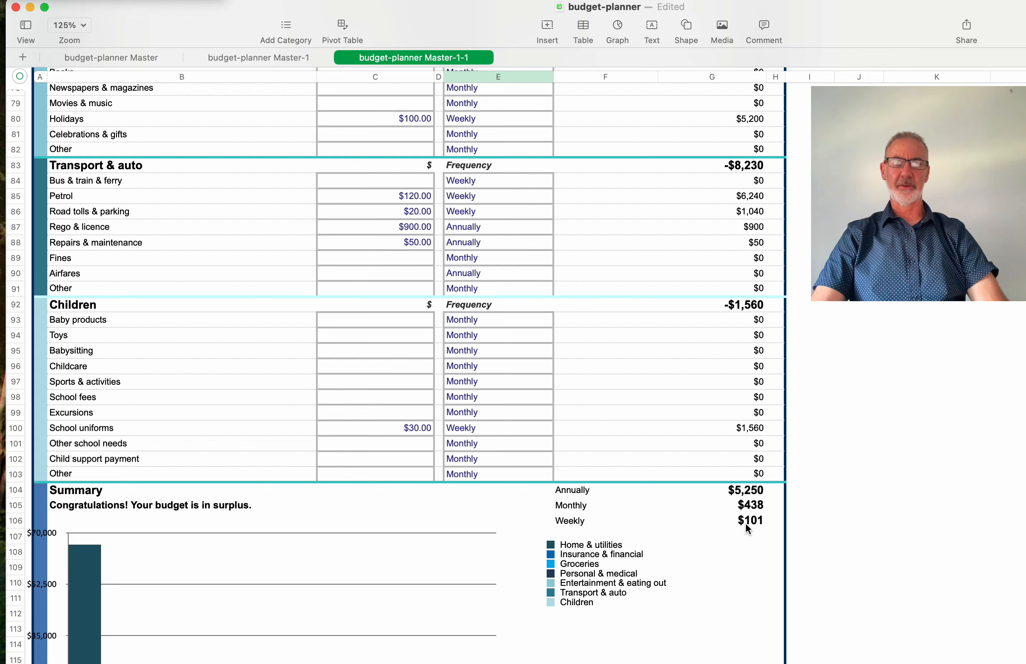
scroll(500, 309, "up", 10)
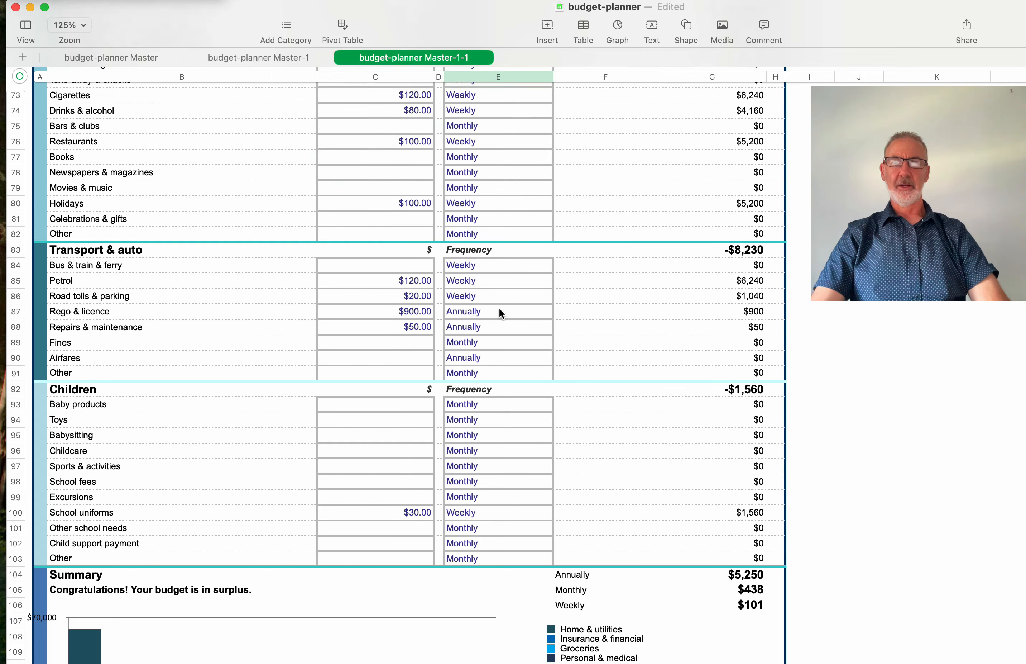
scroll(500, 309, "up", 14)
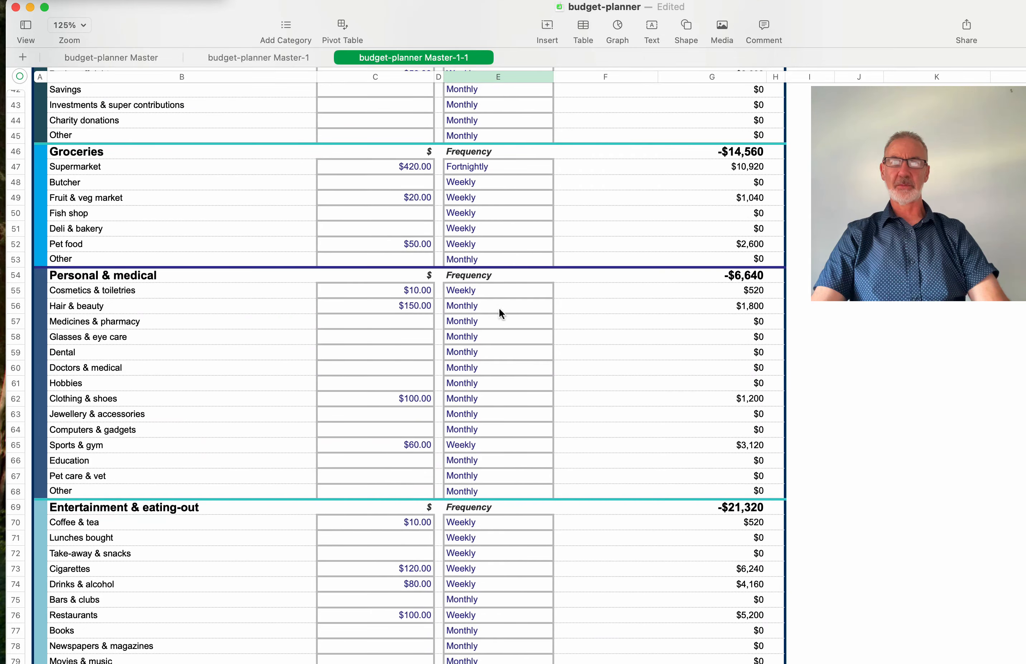
scroll(499, 307, "right", 1)
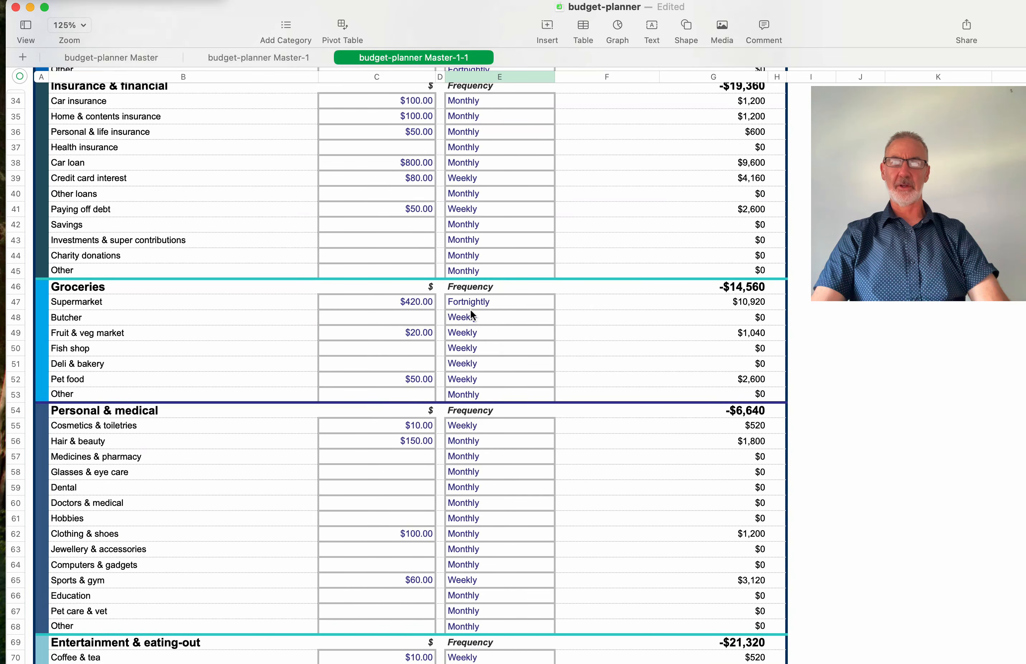
- Change the Supermarket amount from $420.00 to $500.00
left_click(417, 304)
left_click(417, 302)
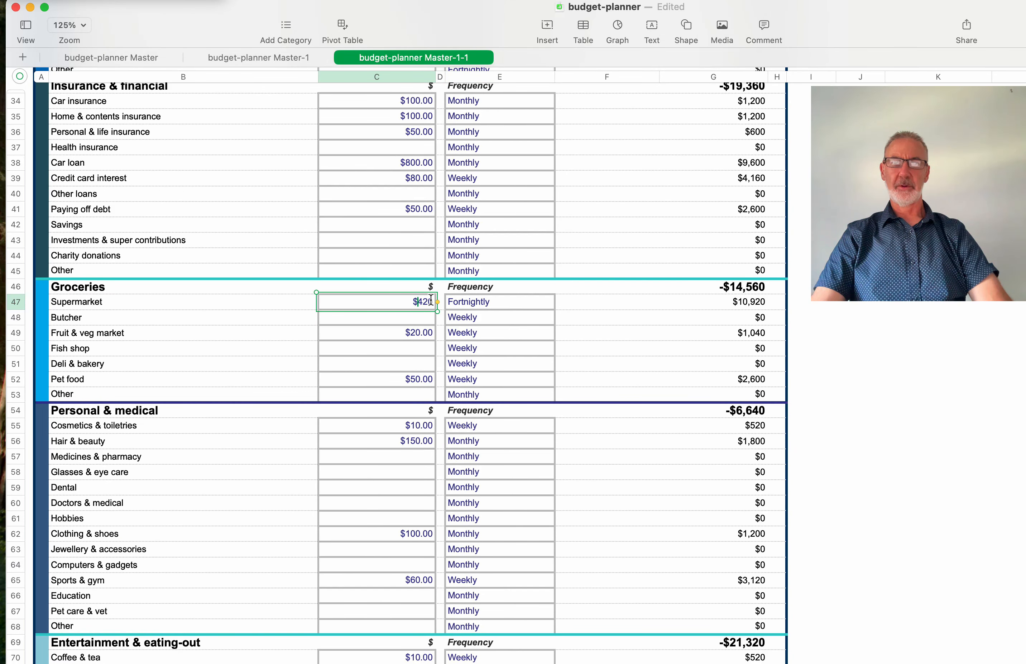
left_click_drag(430, 298, 418, 300)
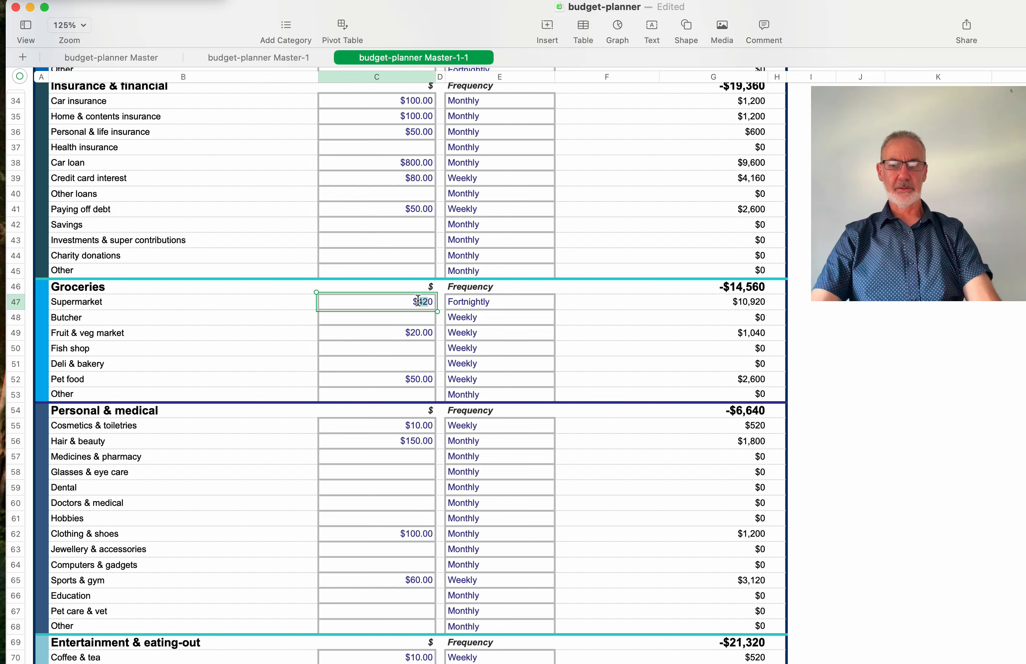
type("500")
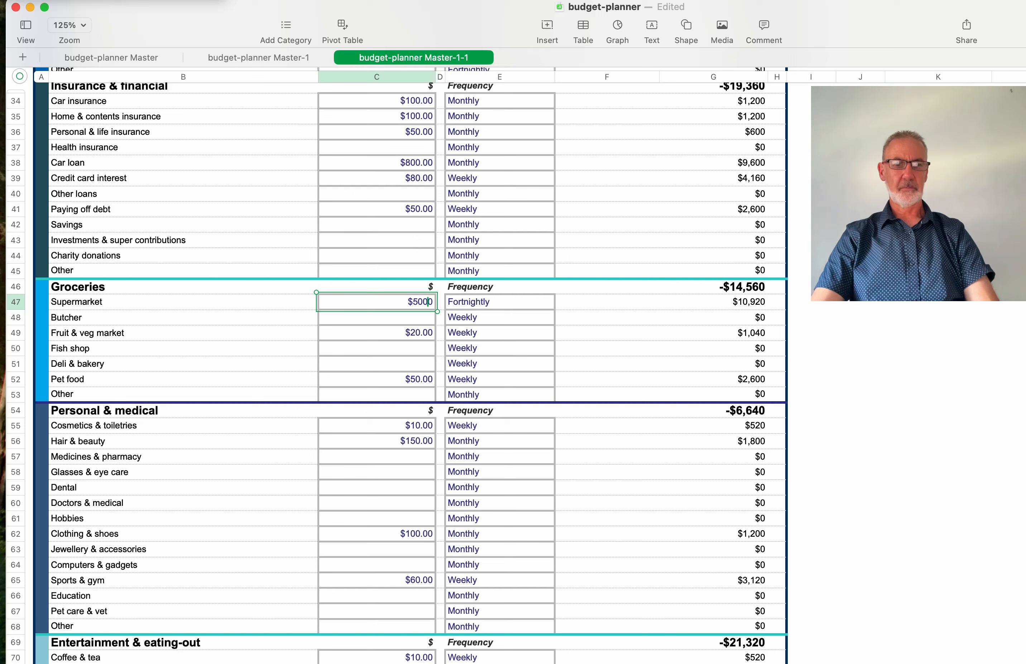
key("Return")
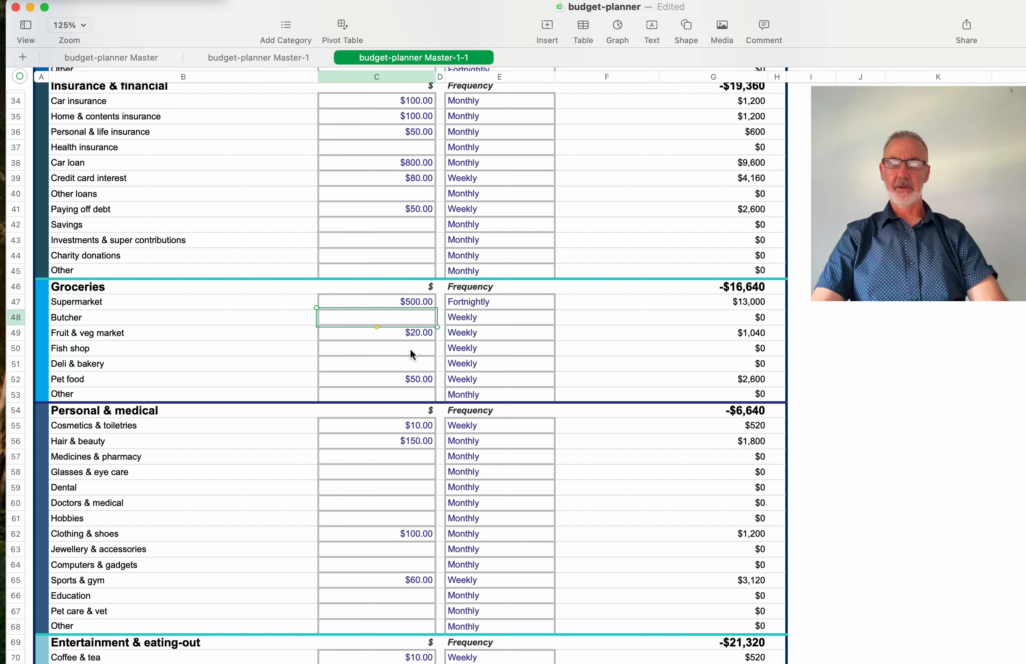
- Change the Pet food amount from $50.00 to $80.00
double_click(415, 379)
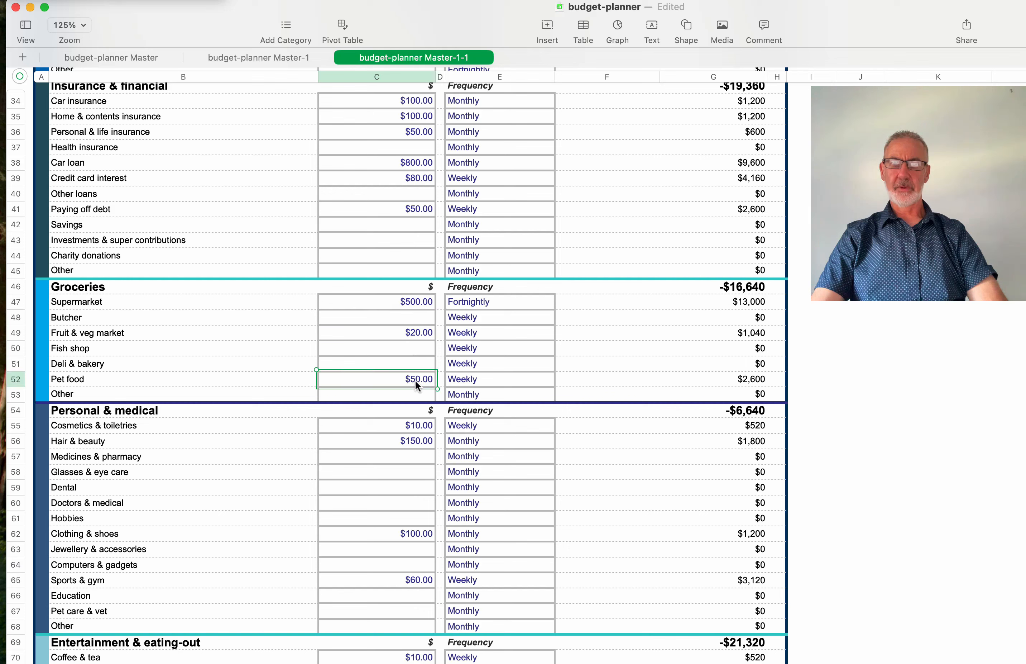
left_click(427, 379)
left_click(425, 379)
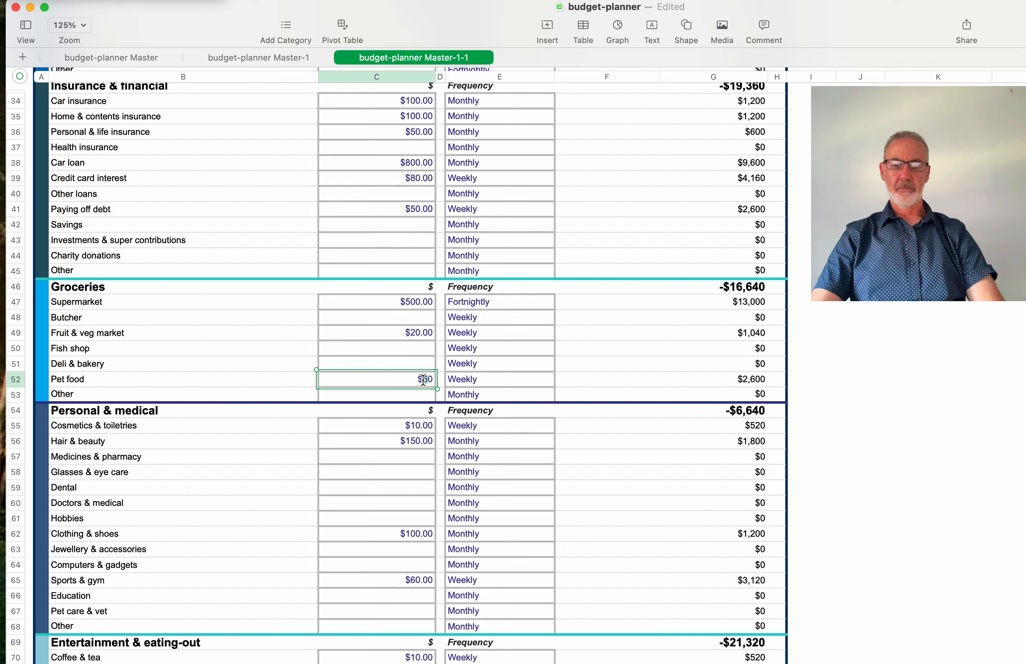
key("BackSpace")
type("8")
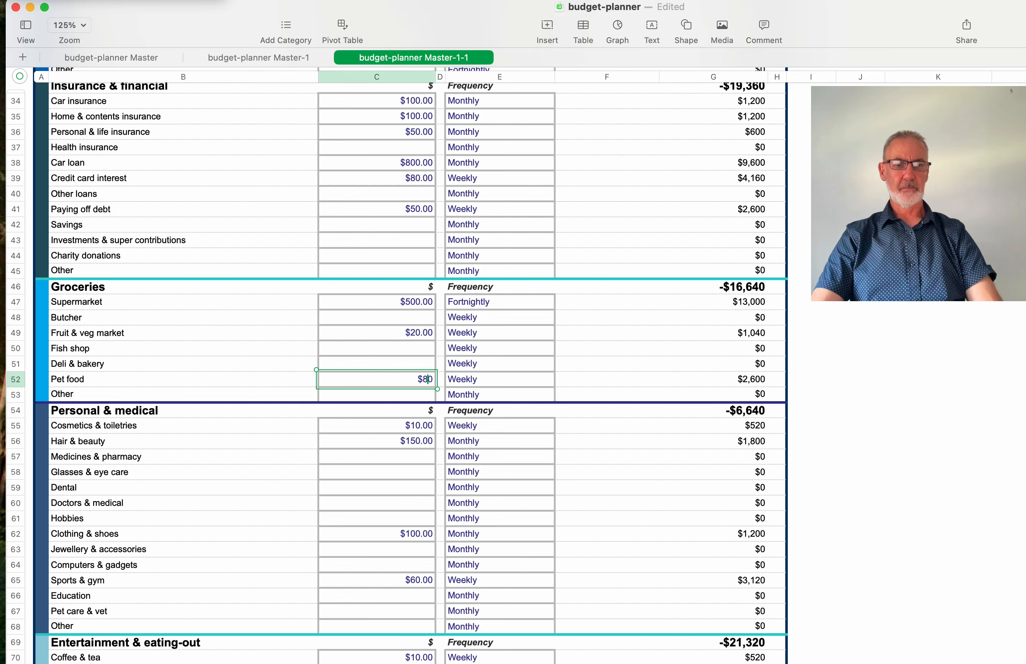
key("Return")
scroll(396, 458, "down", 10)
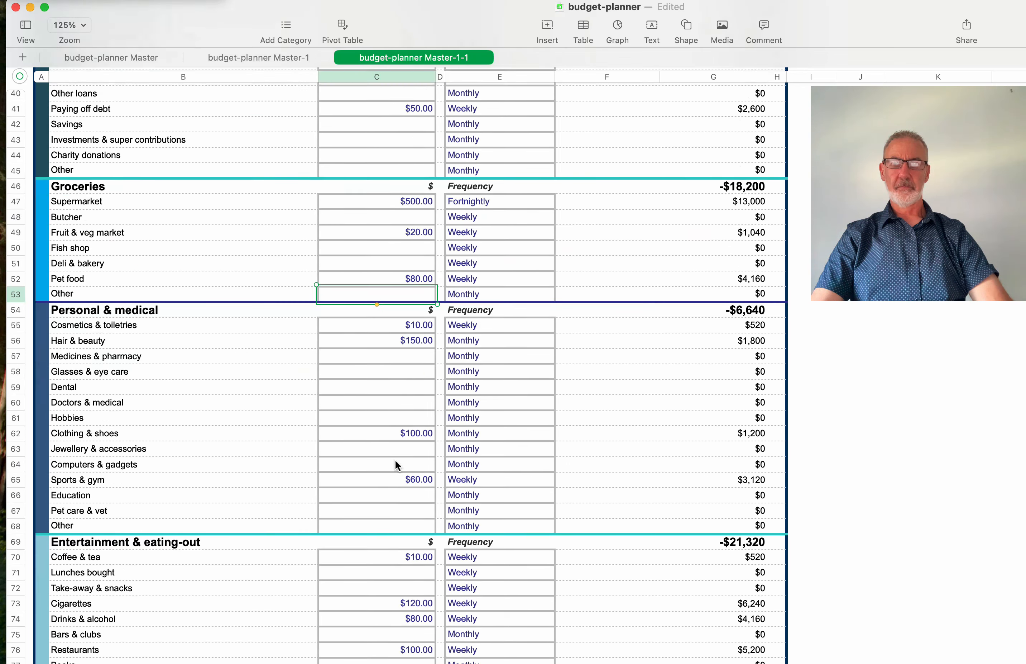
- Enter $25.00 as the Hobbies amount and review the Summary's $1,310 yearly surplus
scroll(396, 465, "down", 3)
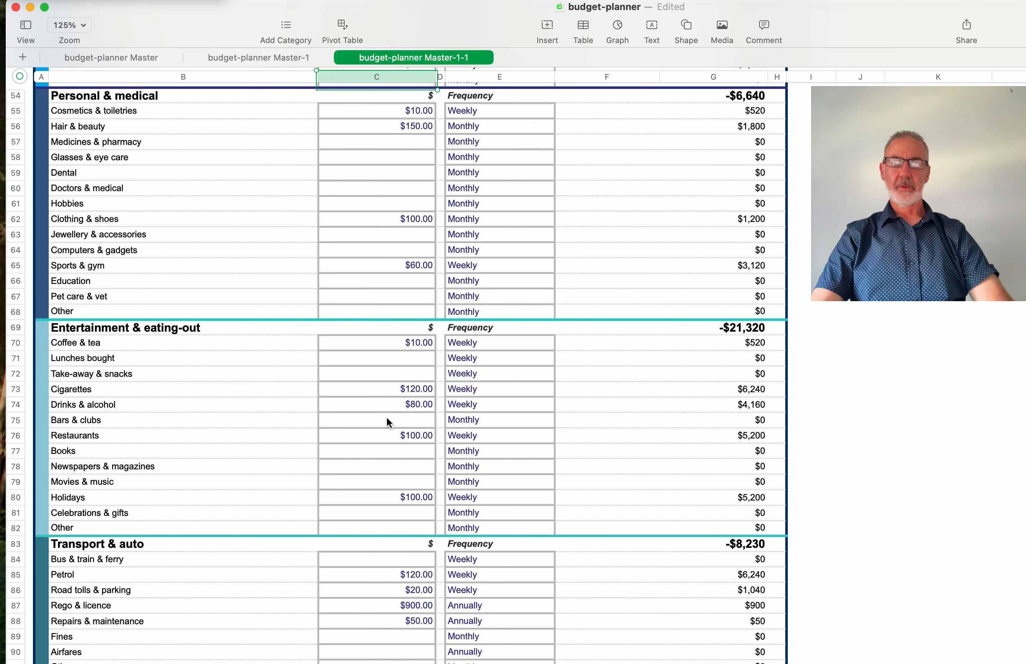
left_click(414, 204)
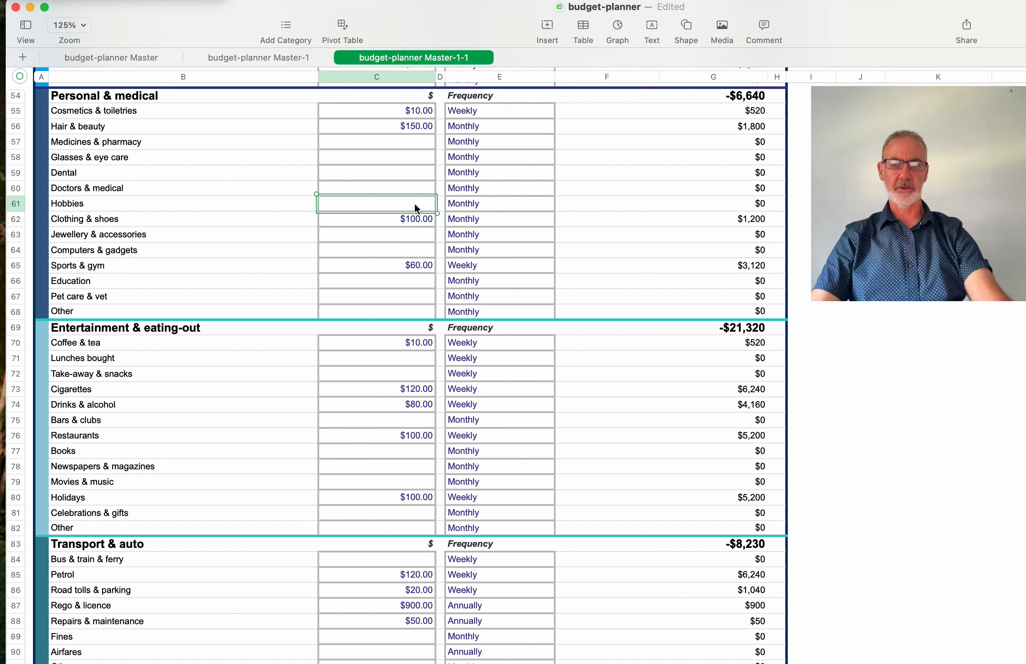
type("25")
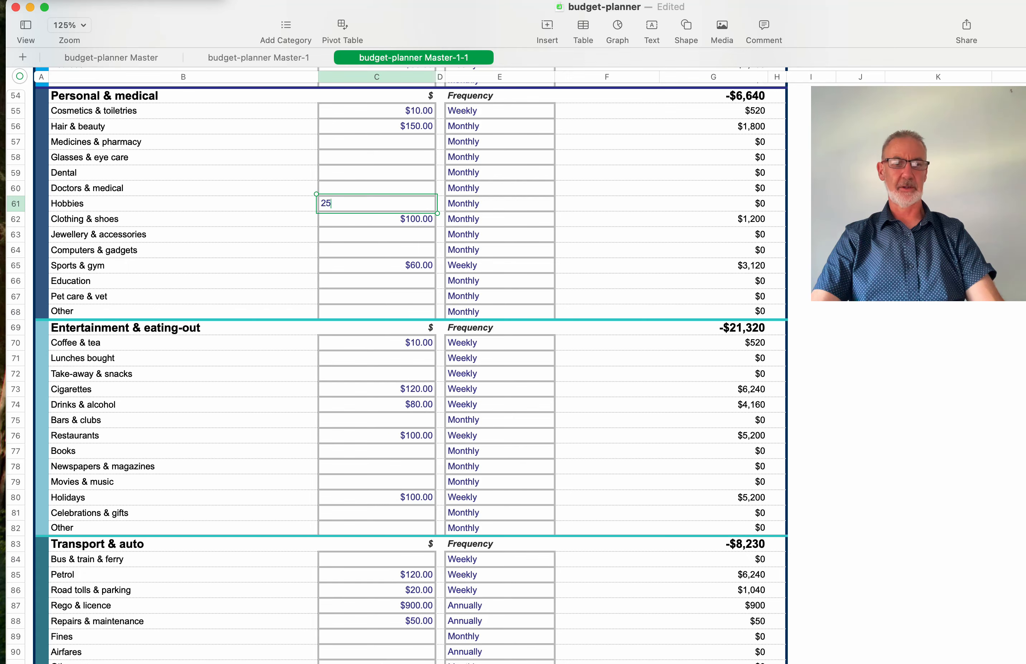
key("Return")
scroll(462, 276, "down", 15)
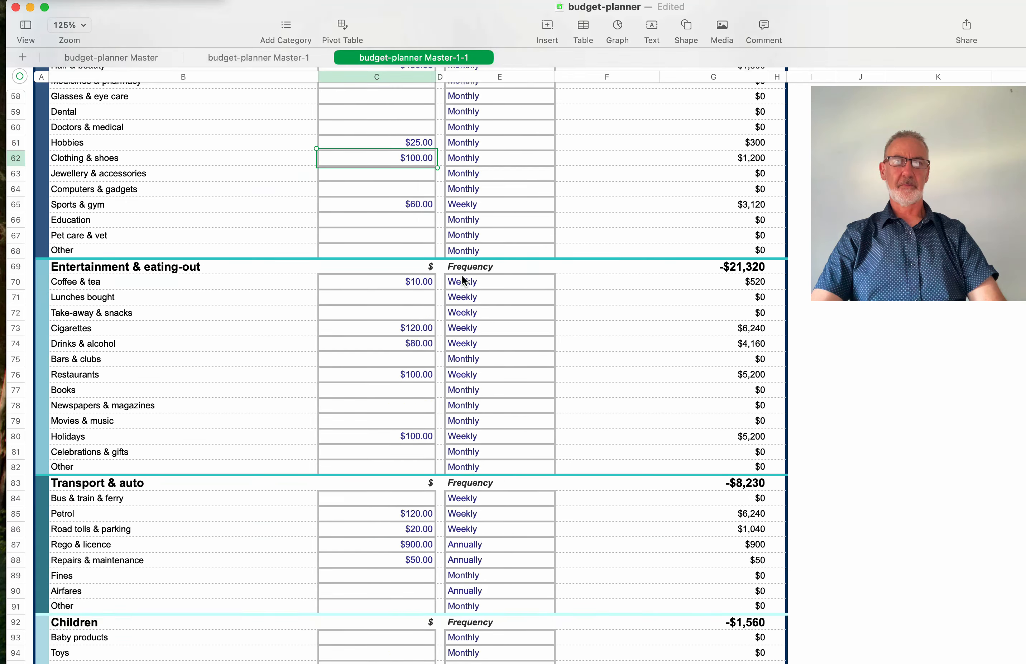
scroll(462, 275, "down", 3)
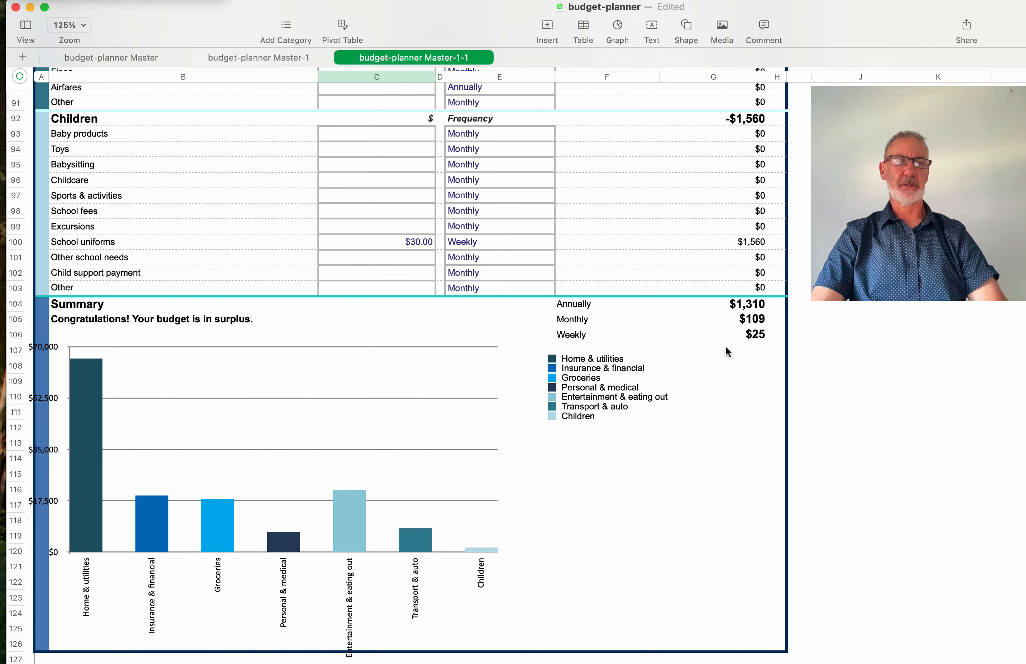
scroll(405, 228, "up", 10)
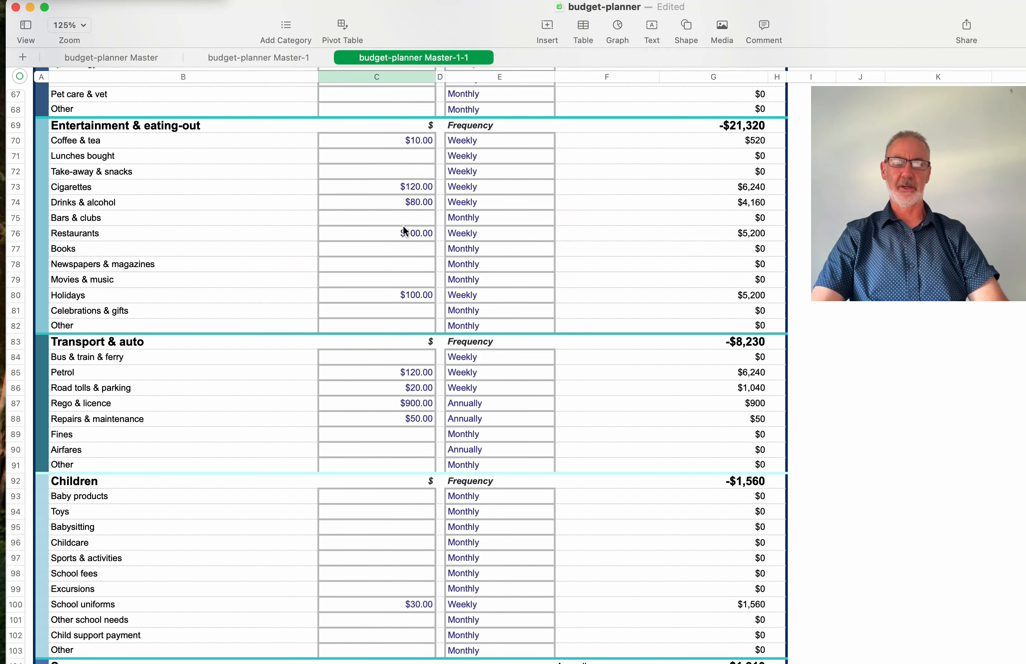
scroll(403, 225, "down", 3)
scroll(402, 225, "up", 5)
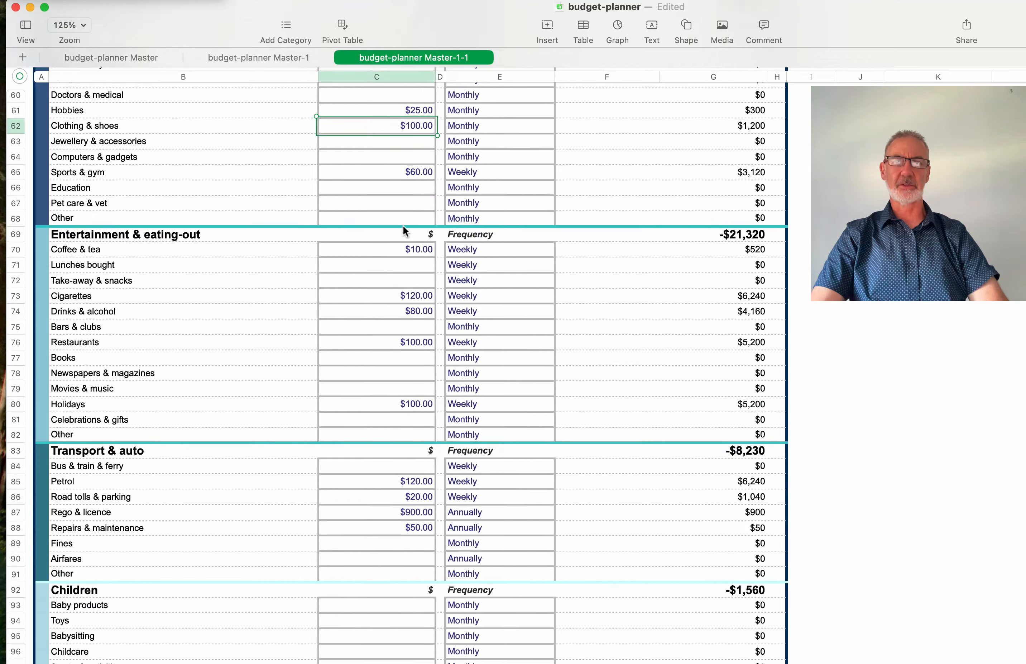
scroll(403, 224, "up", 20)
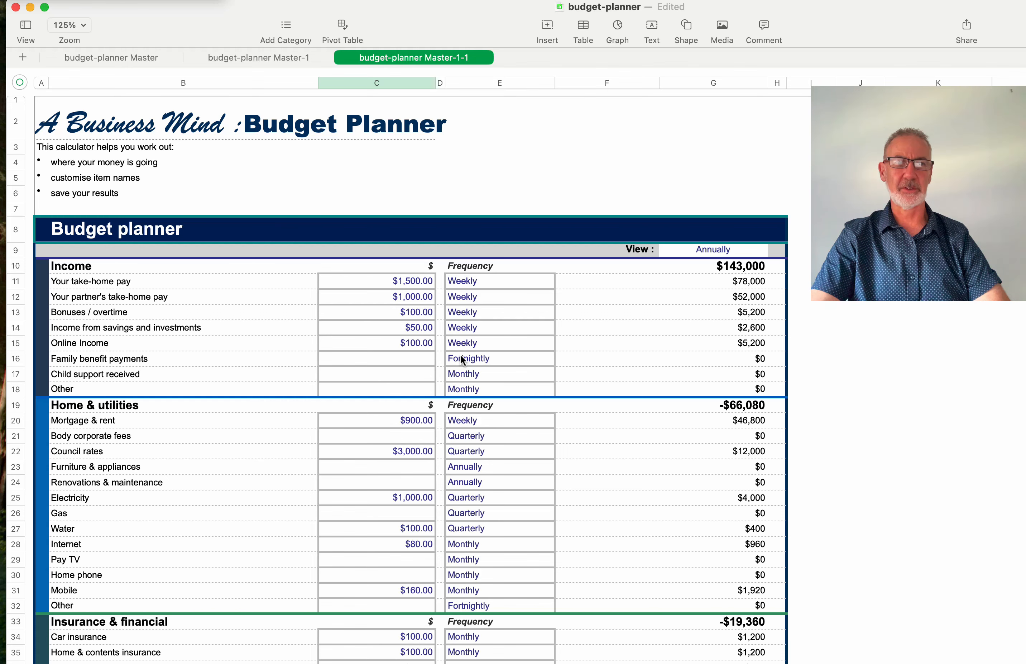
scroll(460, 356, "down", 1)
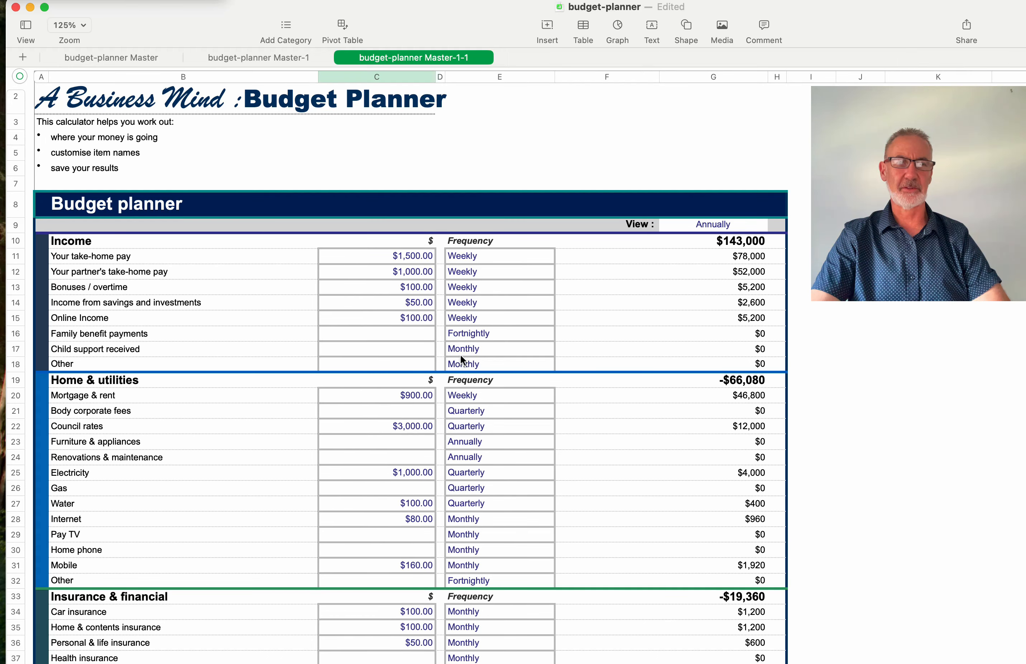
scroll(462, 359, "down", 2)
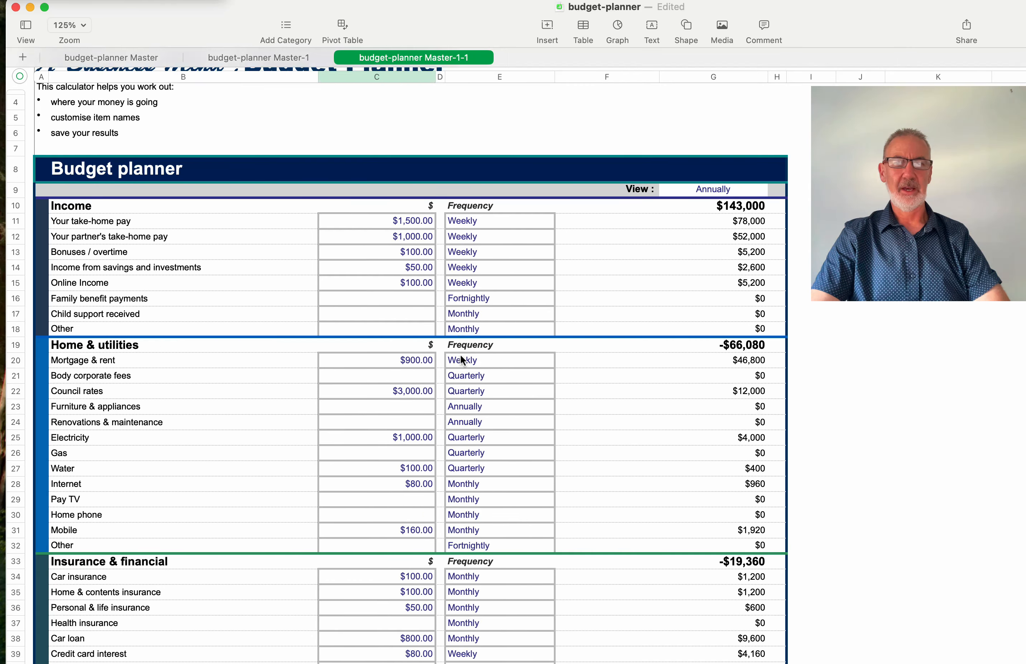
scroll(461, 357, "down", 5)
scroll(460, 357, "down", 4)
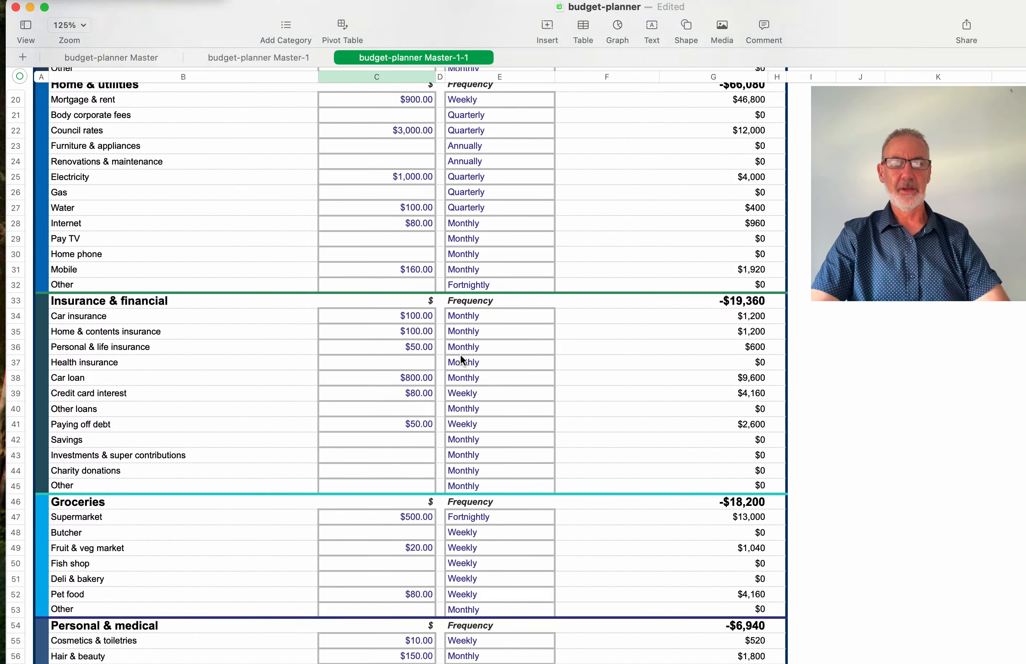
scroll(461, 357, "down", 10)
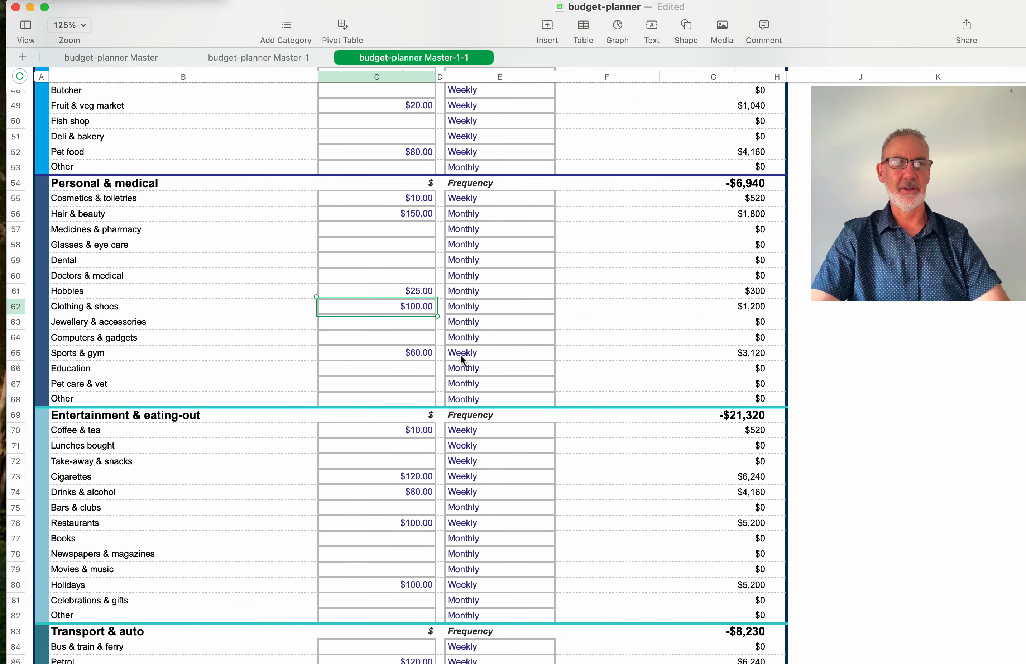
scroll(460, 357, "down", 8)
scroll(460, 354, "down", 2)
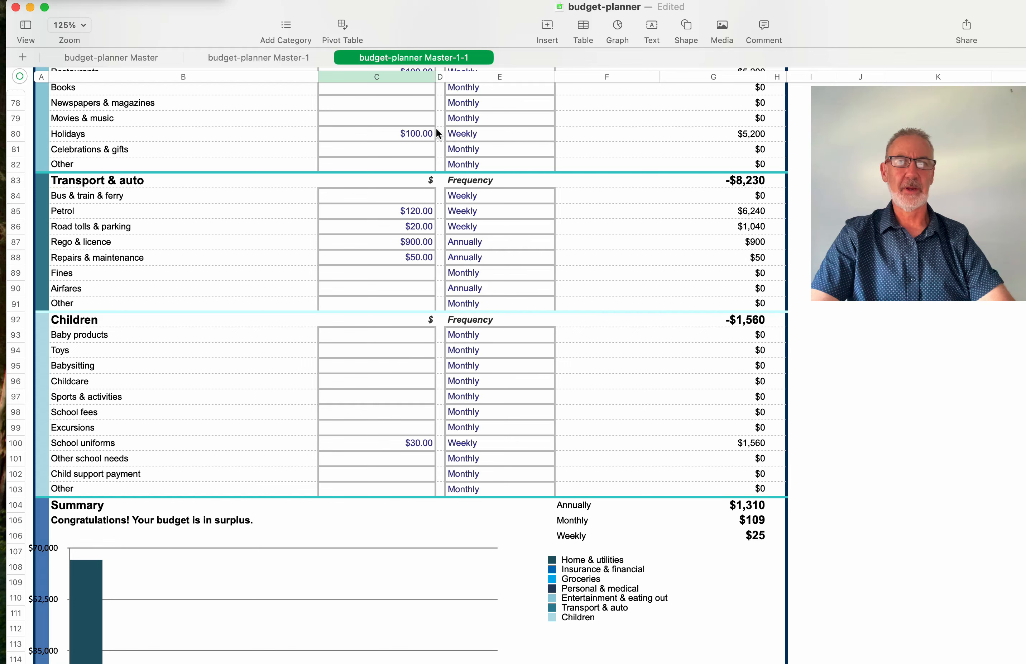
scroll(435, 133, "up", 10)
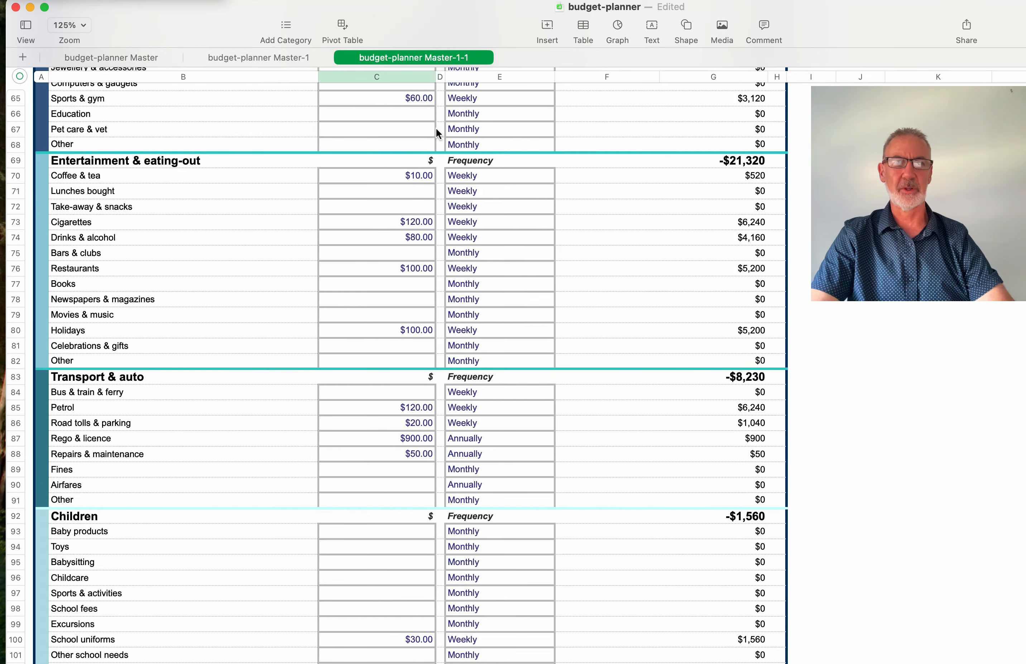
scroll(436, 128, "up", 20)
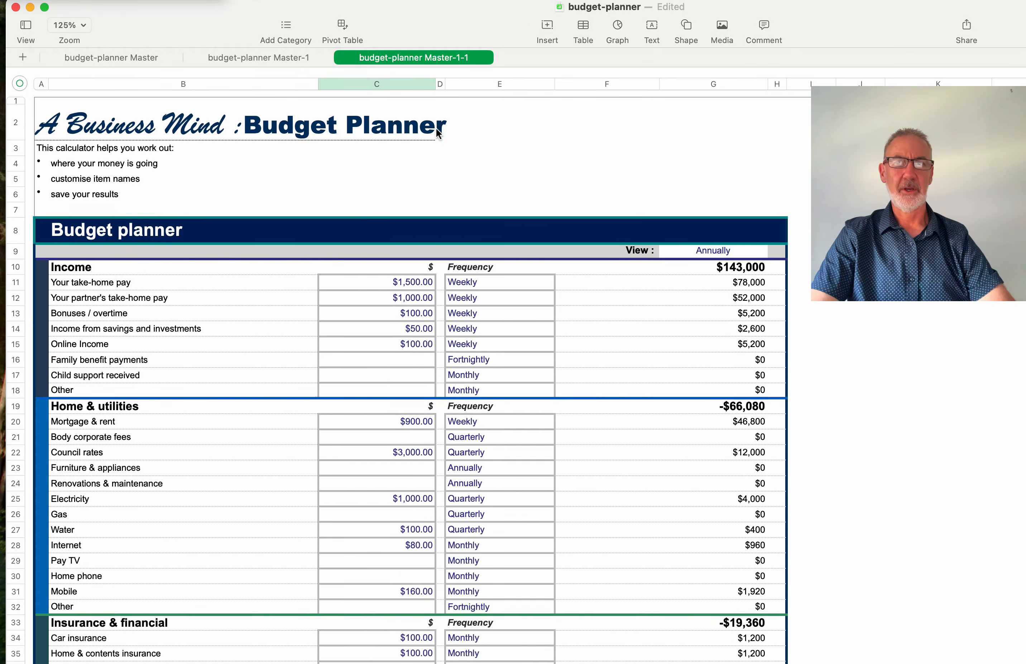